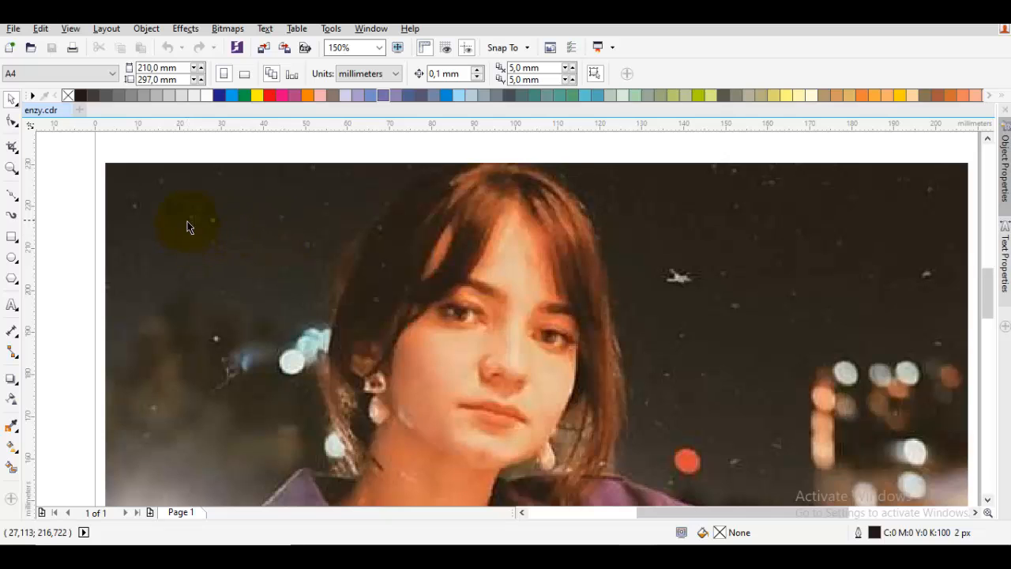
key(F5)
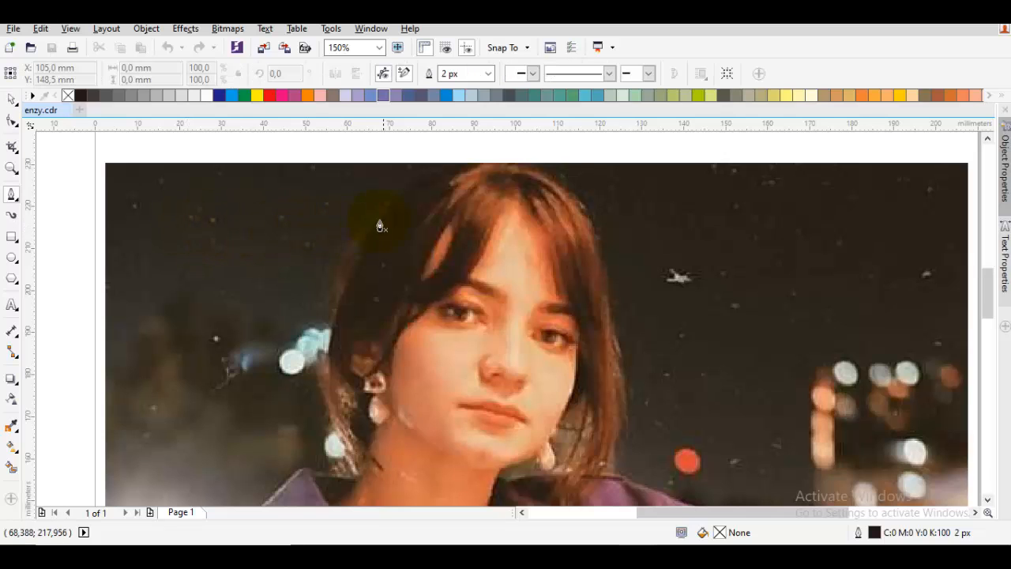
scroll(380, 226, up, 2)
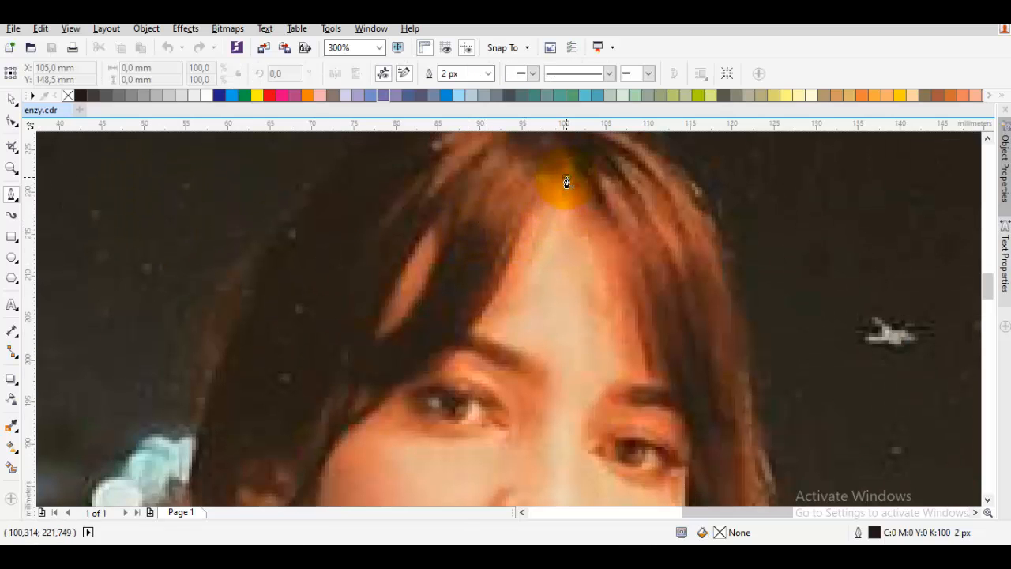
drag(566, 178, 460, 423)
drag(361, 419, 497, 281)
click(488, 281)
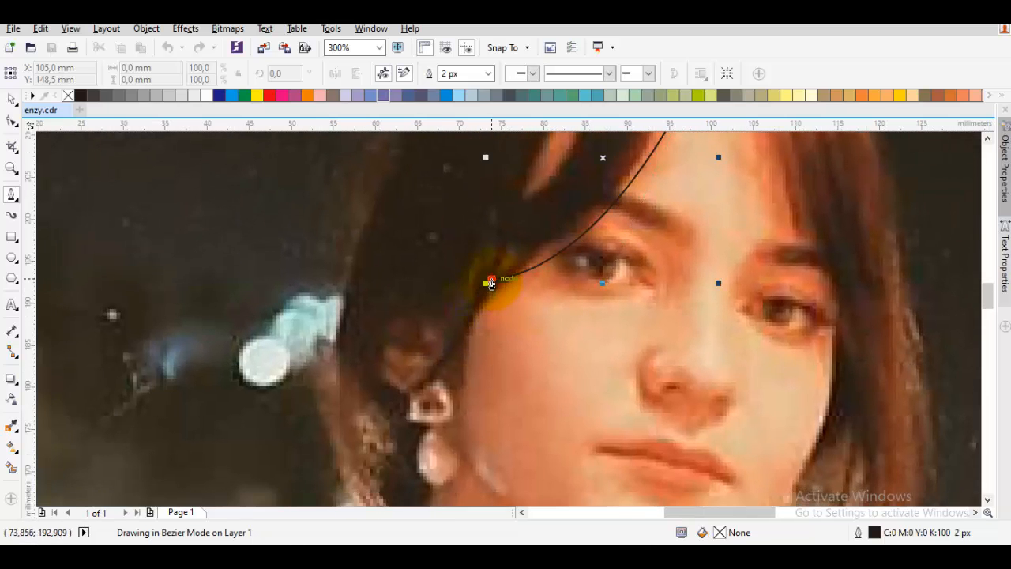
drag(442, 349, 506, 291)
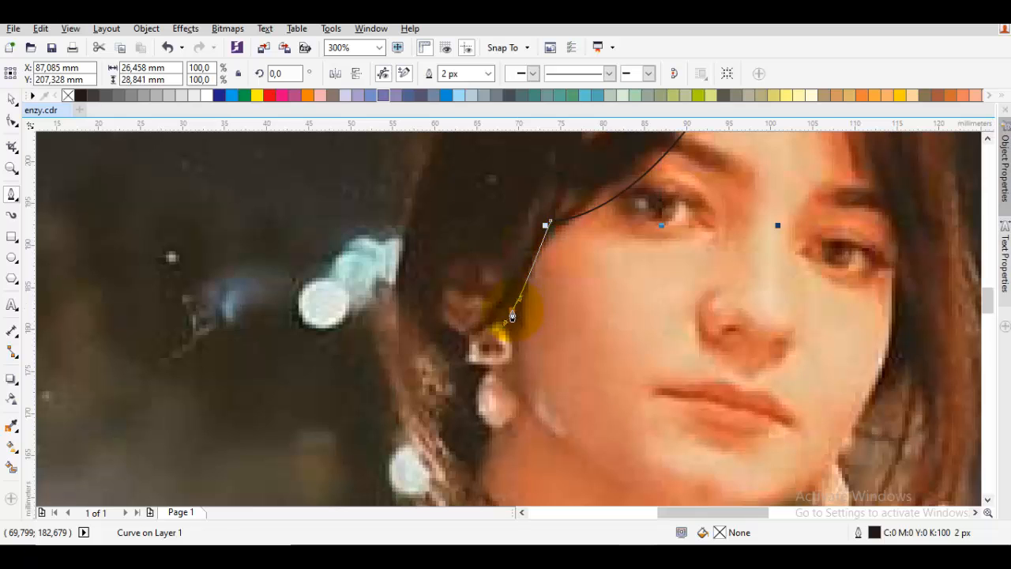
click(512, 311)
drag(463, 342, 500, 316)
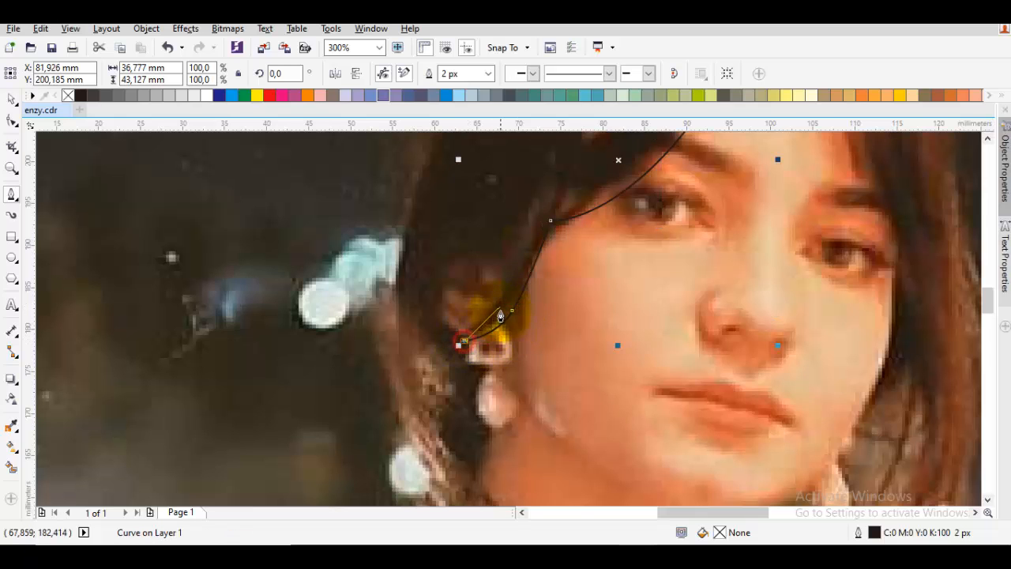
scroll(500, 313, down, 2)
key(ctrl+z)
key(ctrl+z)
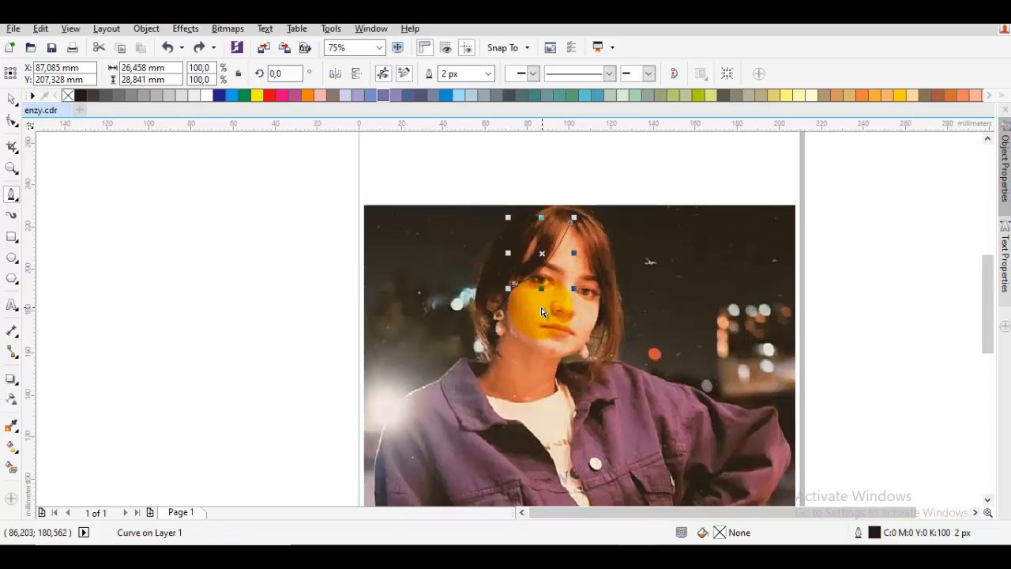
key(ctrl+z)
key(space)
With nothing selected, set the default outline pen to 20 px width with beveled corners.
click(813, 368)
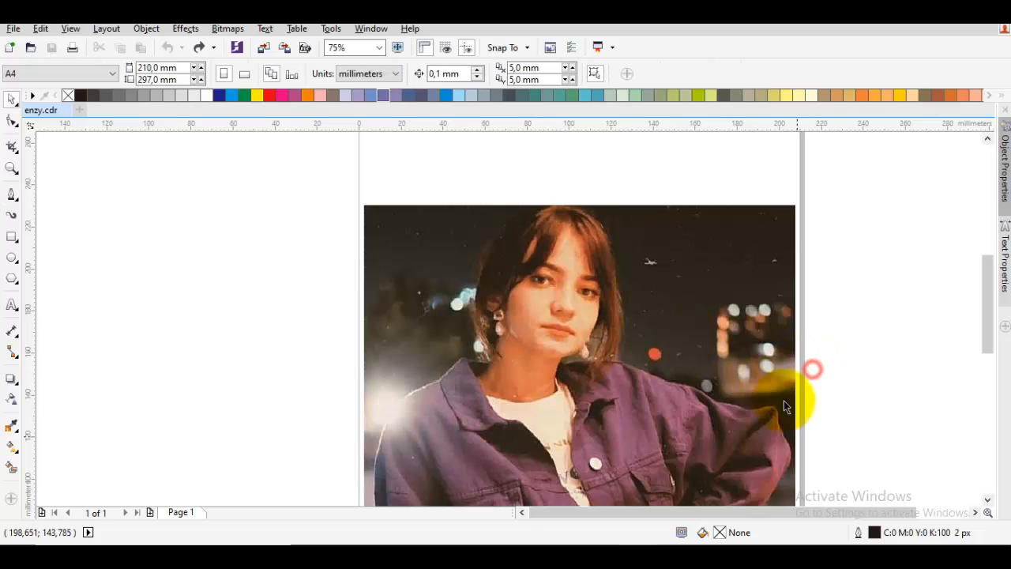
double_click(937, 534)
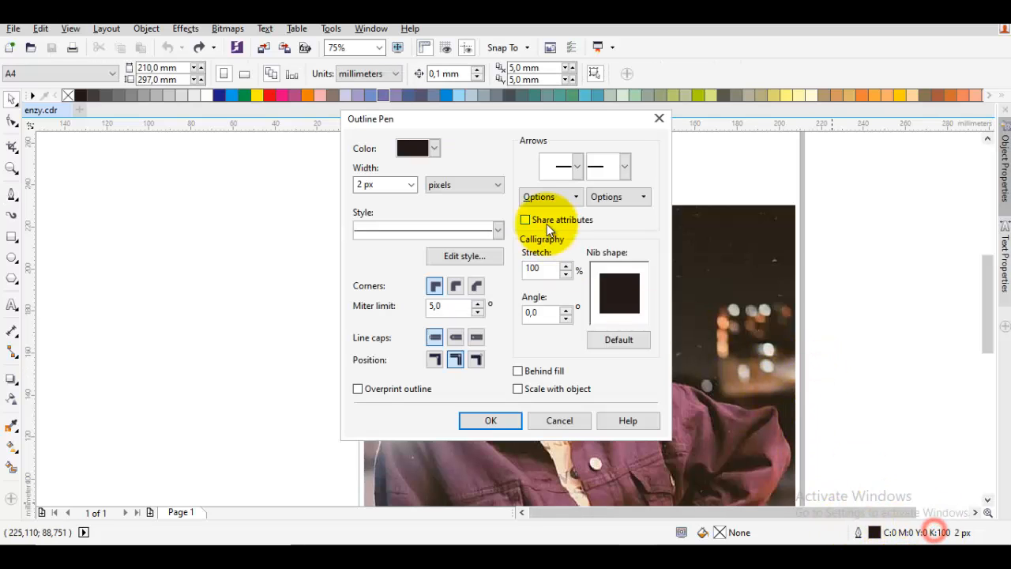
click(405, 184)
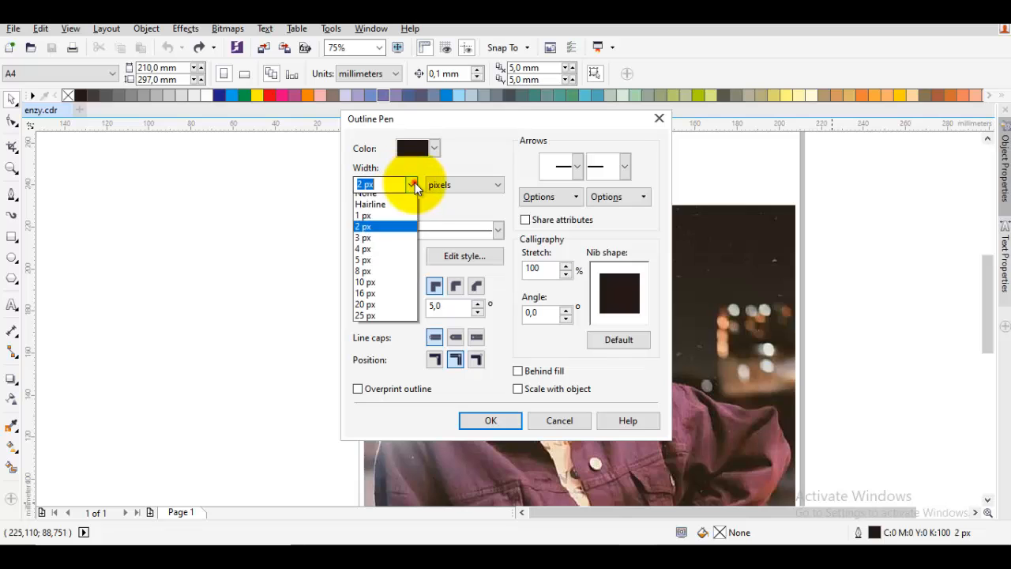
click(371, 311)
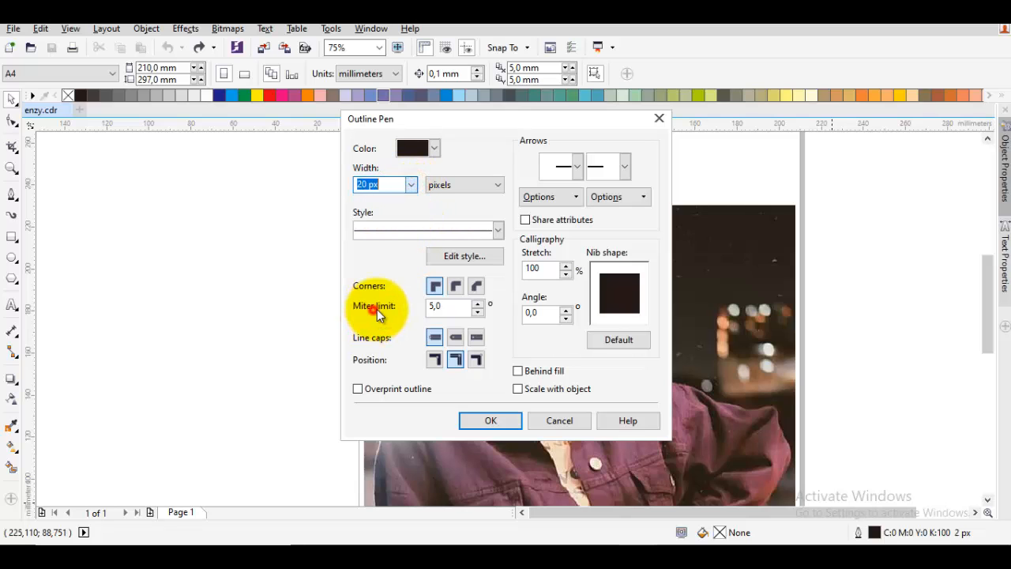
click(477, 286)
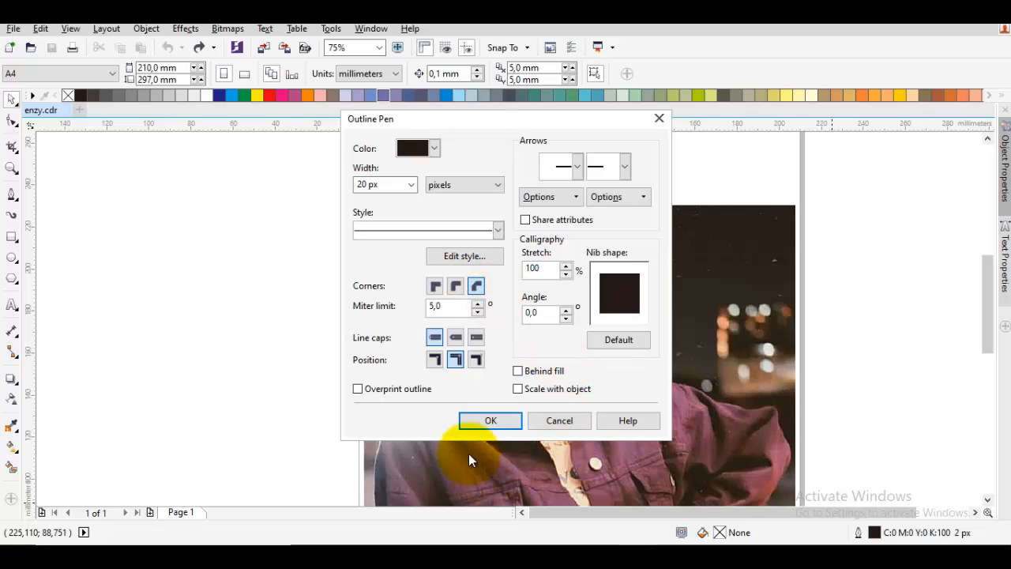
click(480, 429)
Start tracing the hair with the Pen tool, curving from the parting above the forehead along the fringe to the left temple.
scroll(509, 347, up, 3)
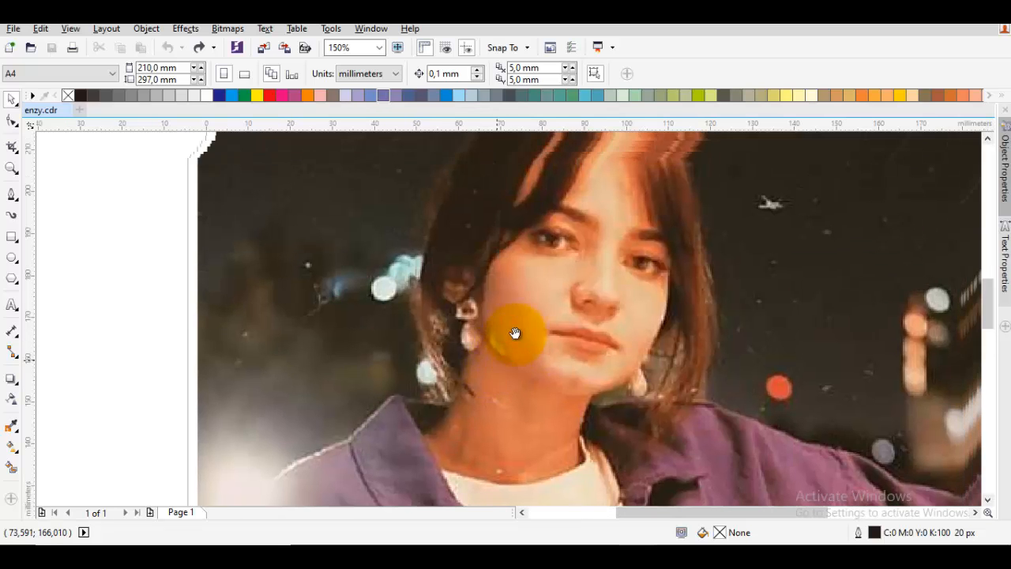
drag(540, 247, 560, 259)
scroll(575, 210, up, 3)
key(F5)
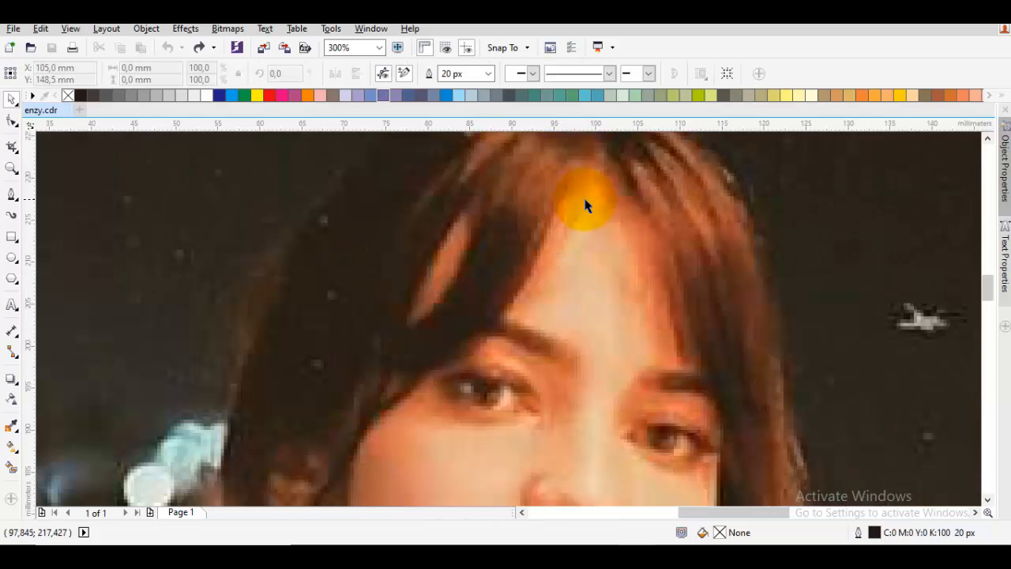
click(594, 172)
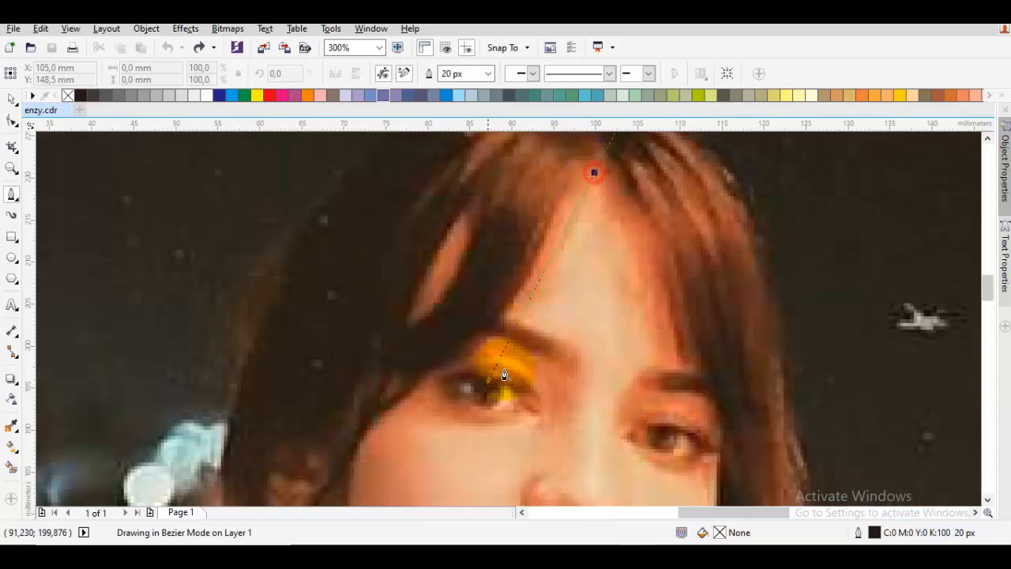
drag(419, 396, 551, 294)
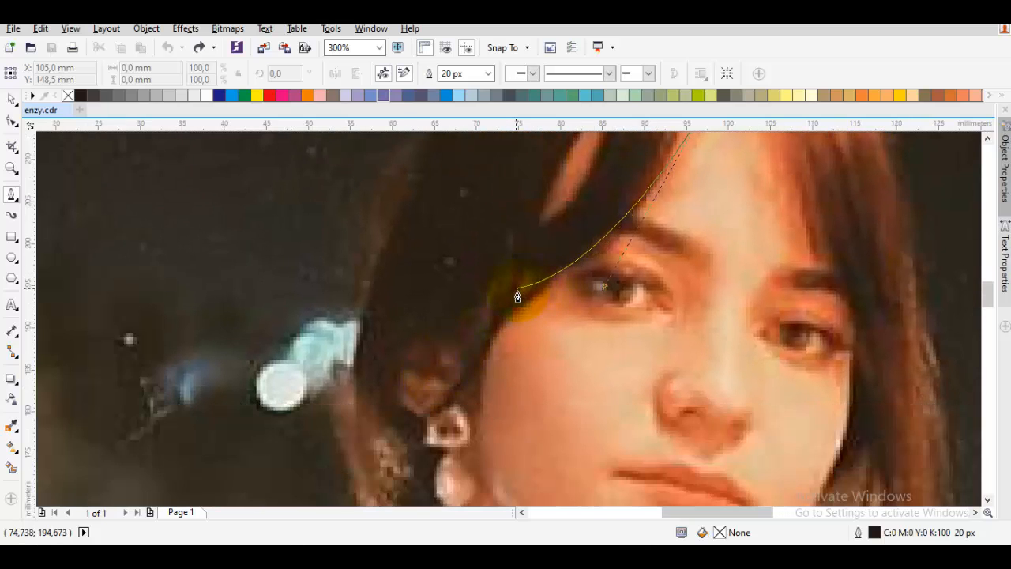
click(521, 304)
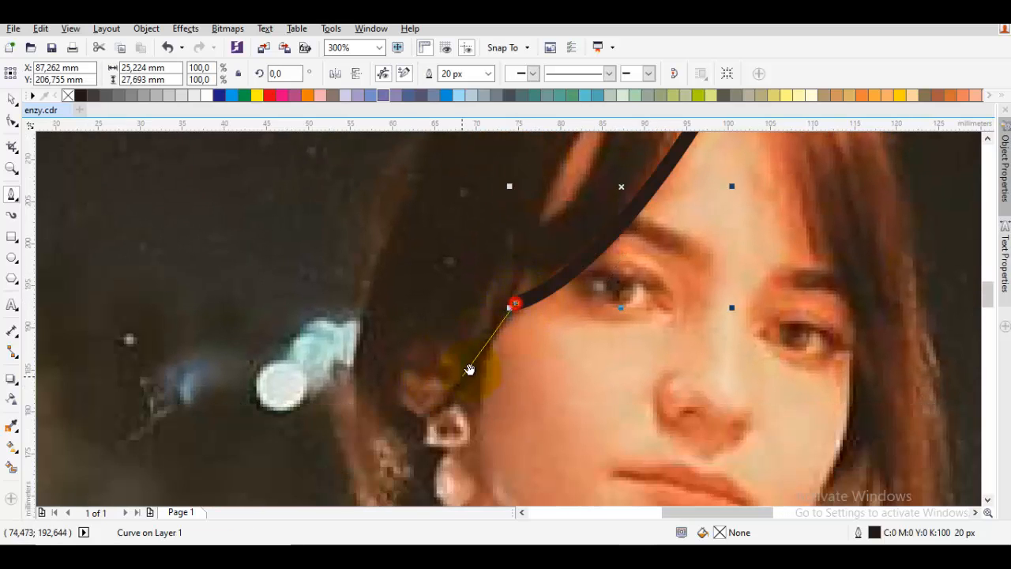
Extend the hair outline from the temple down the hairline, over and around the ear, and to the earring.
scroll(523, 306, up, 3)
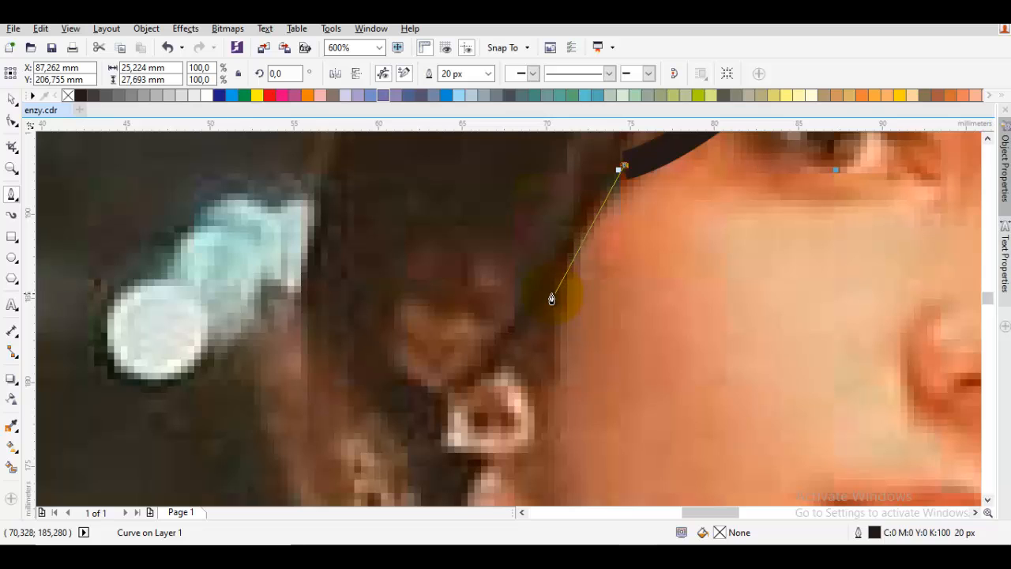
drag(542, 300, 465, 374)
click(464, 374)
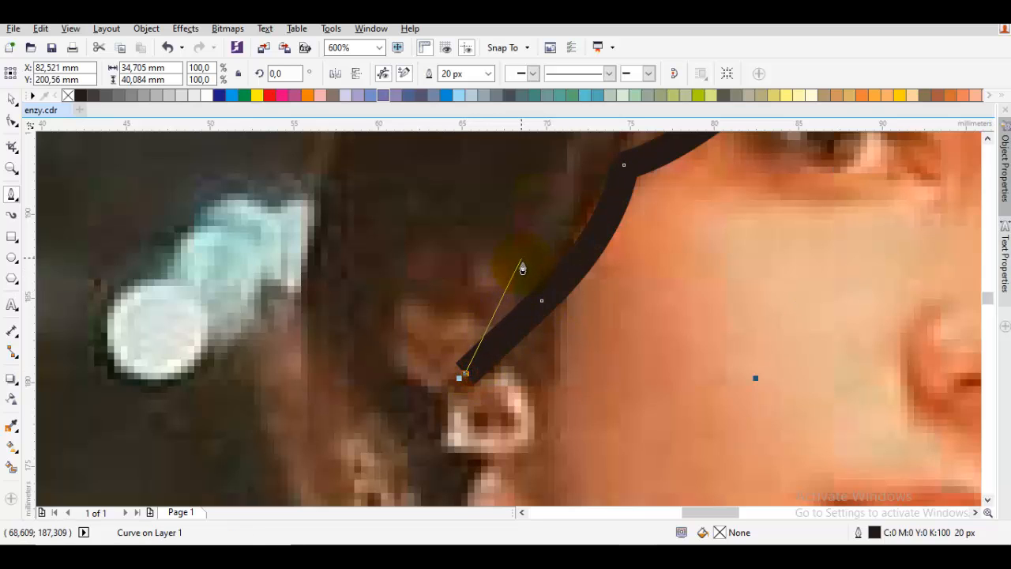
click(520, 261)
mouse_move(408, 286)
mouse_down()
mouse_move(372, 318)
mouse_move(375, 356)
mouse_up()
mouse_move(417, 463)
mouse_down()
mouse_move(442, 405)
mouse_move(448, 331)
mouse_up()
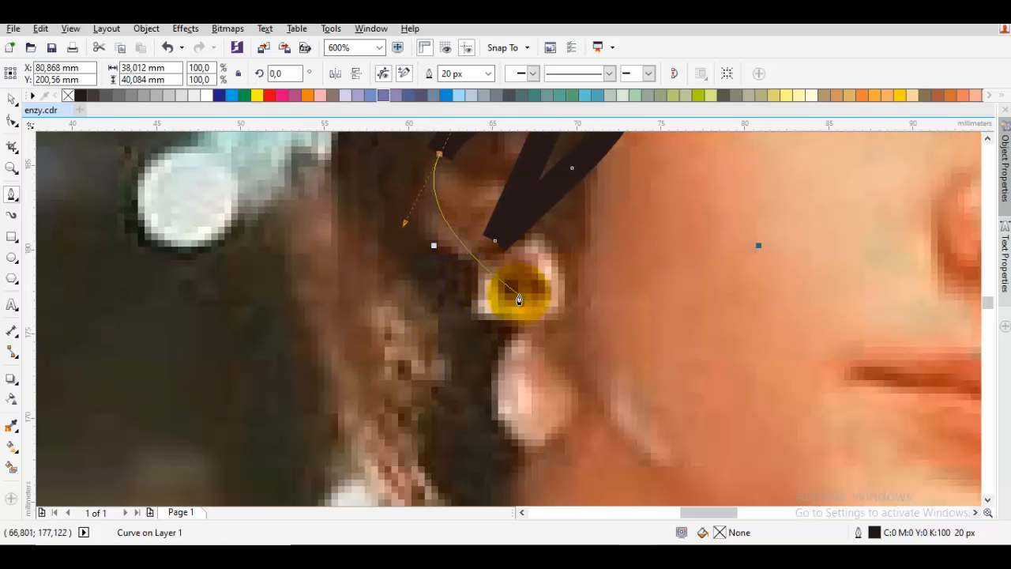
click(533, 309)
scroll(531, 309, down, 3)
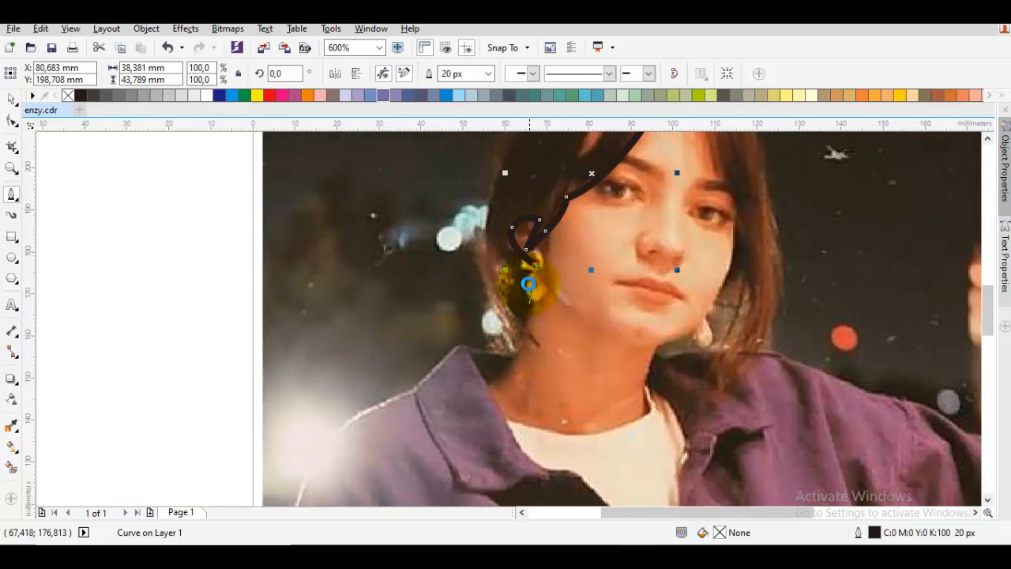
scroll(529, 309, up, 2)
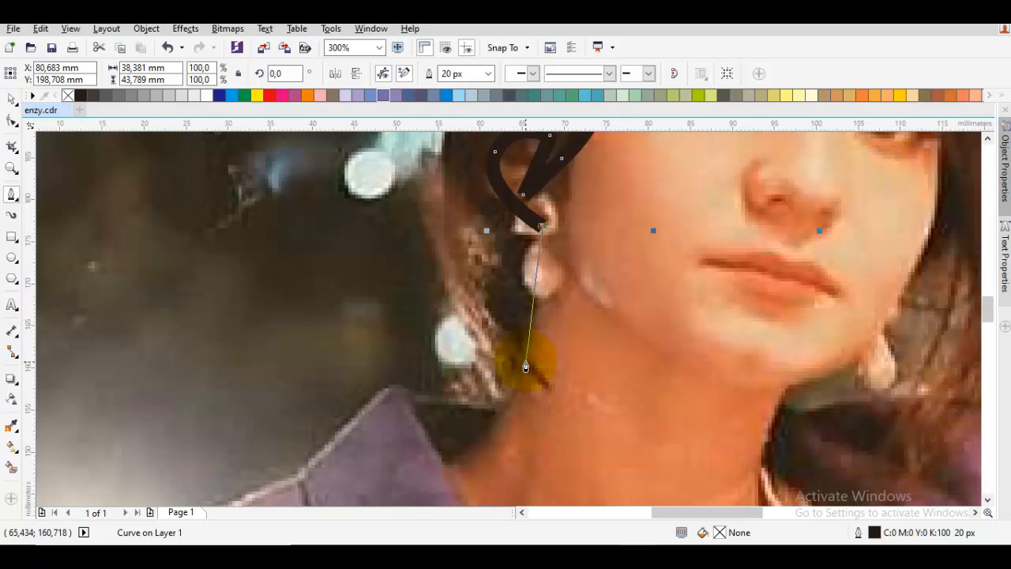
drag(521, 379, 504, 408)
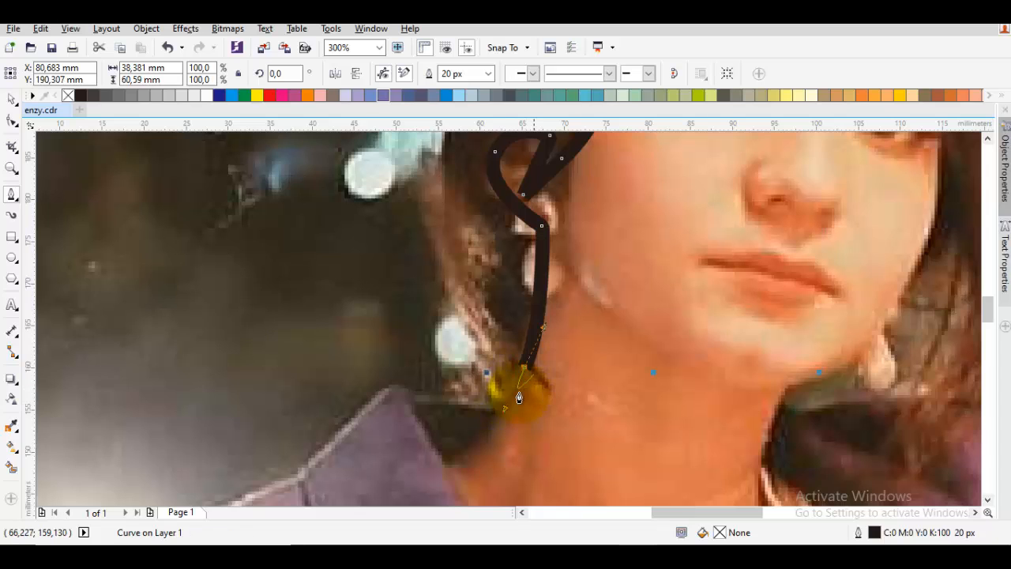
drag(542, 351, 613, 334)
key(ctrl+z)
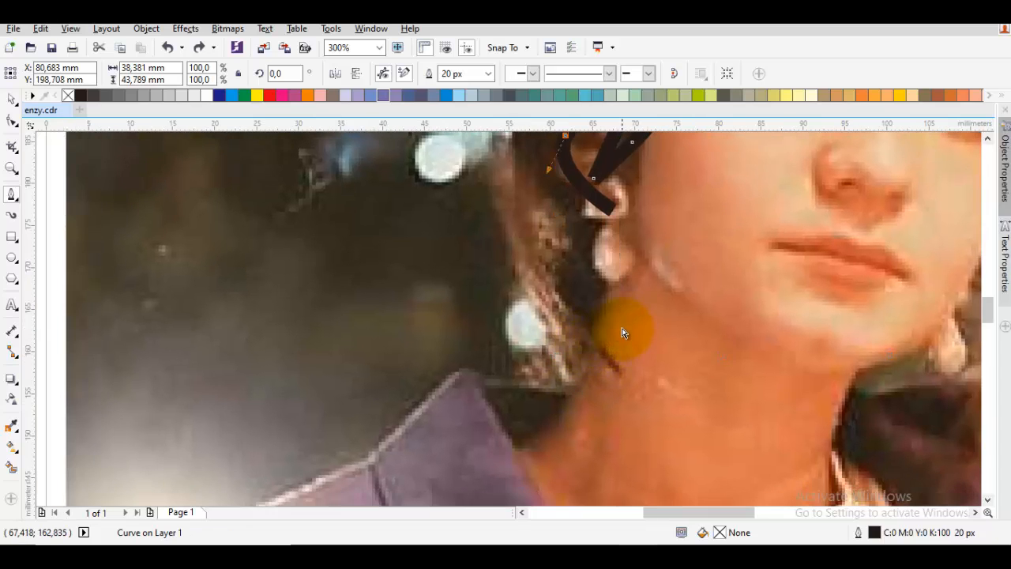
key(ctrl+z)
Continue the outline from the earring in straight segments down the neck, around the pointed hair strand, to the jacket collar.
click(608, 205)
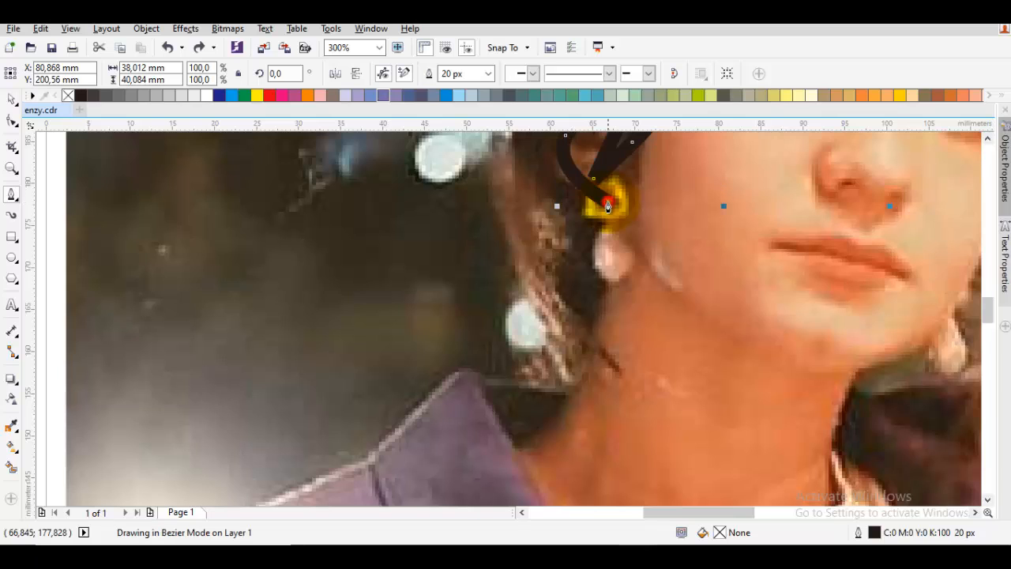
click(592, 328)
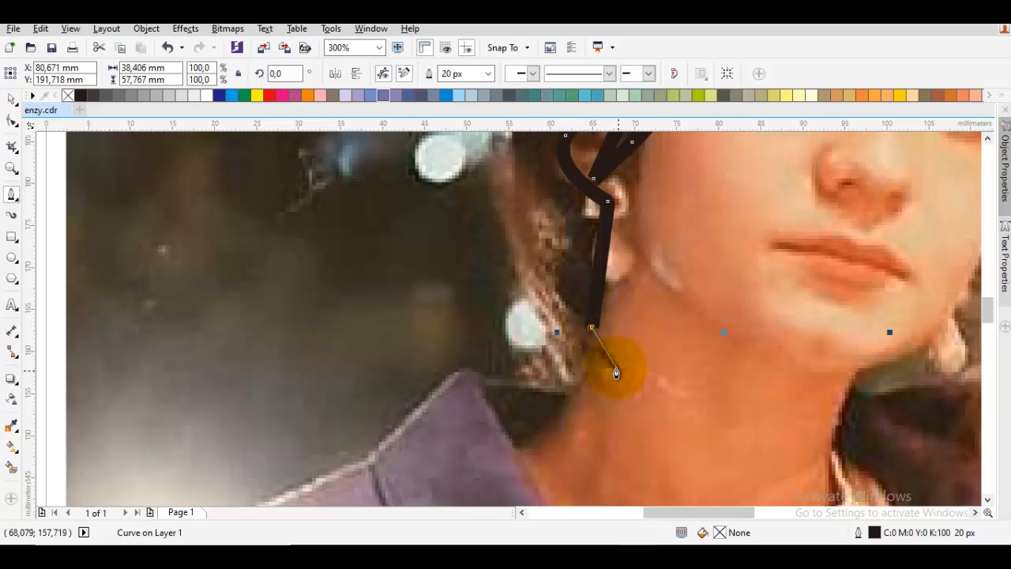
click(618, 370)
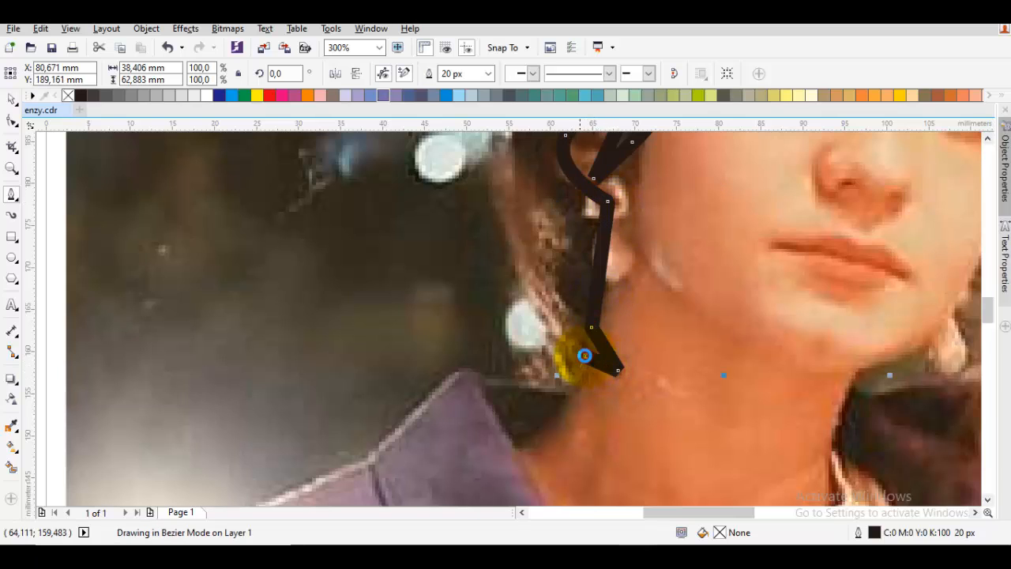
drag(585, 356, 570, 388)
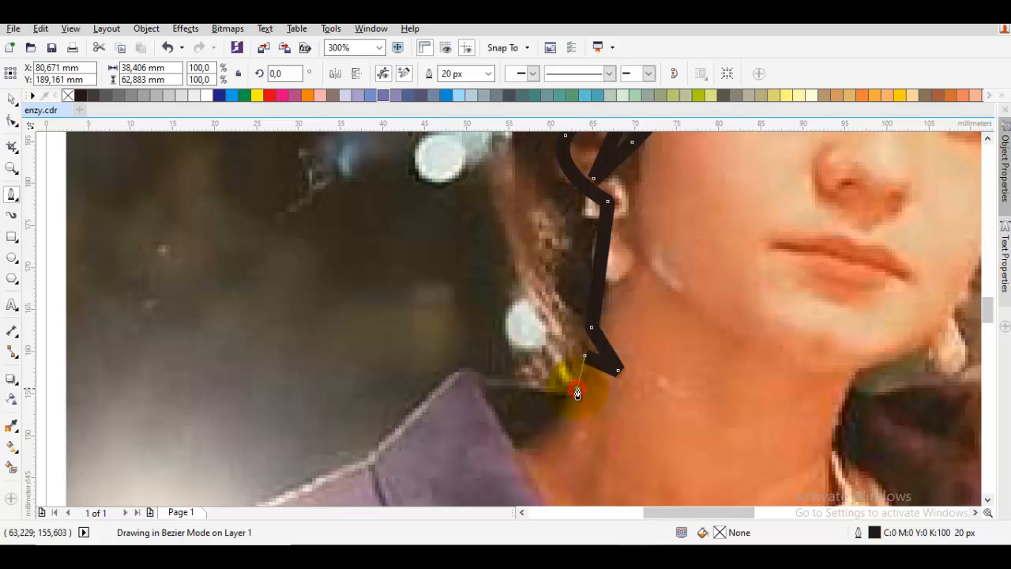
scroll(577, 393, down, 3)
scroll(557, 290, up, 2)
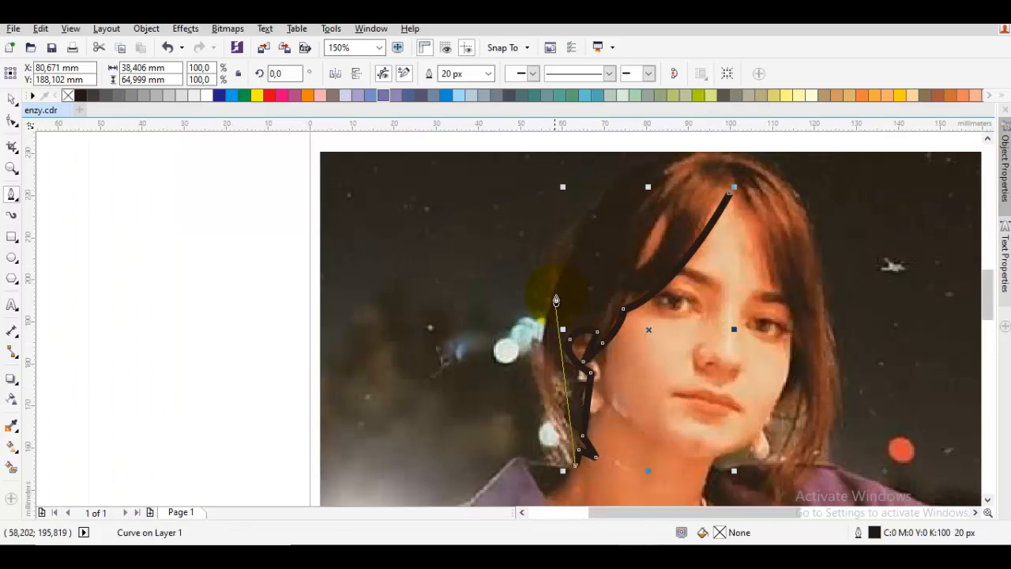
drag(555, 295, 616, 169)
drag(686, 160, 684, 169)
key(ctrl+z)
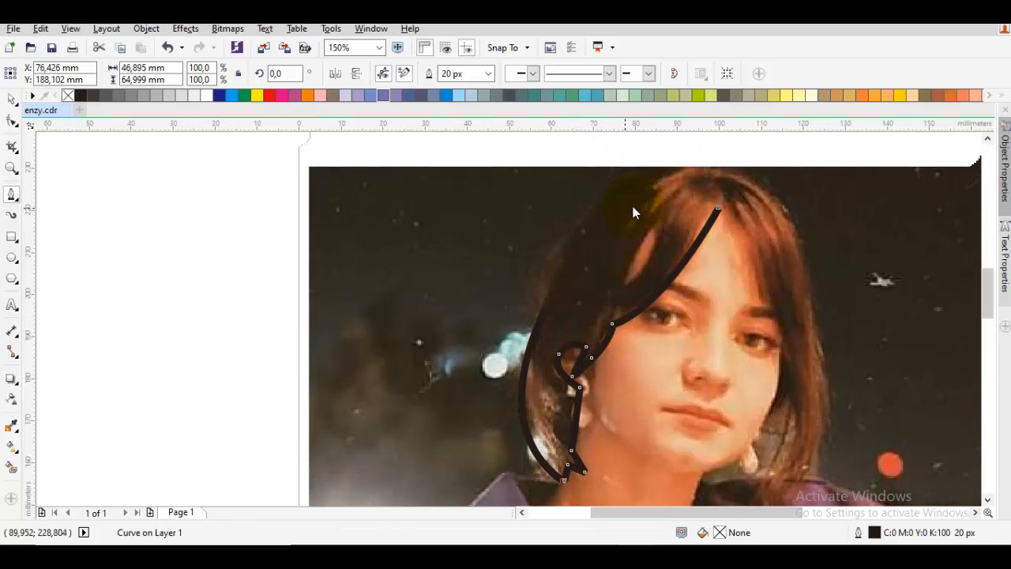
drag(620, 197, 673, 203)
key(ctrl+z)
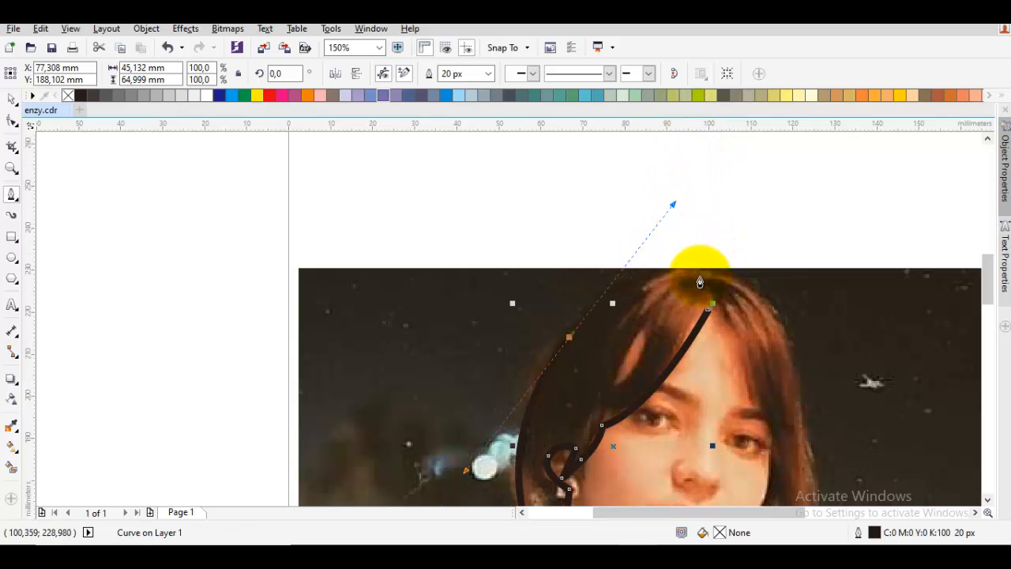
Curve the outline from the left side of the hair over the crown and down the right side of the head.
drag(548, 368, 623, 229)
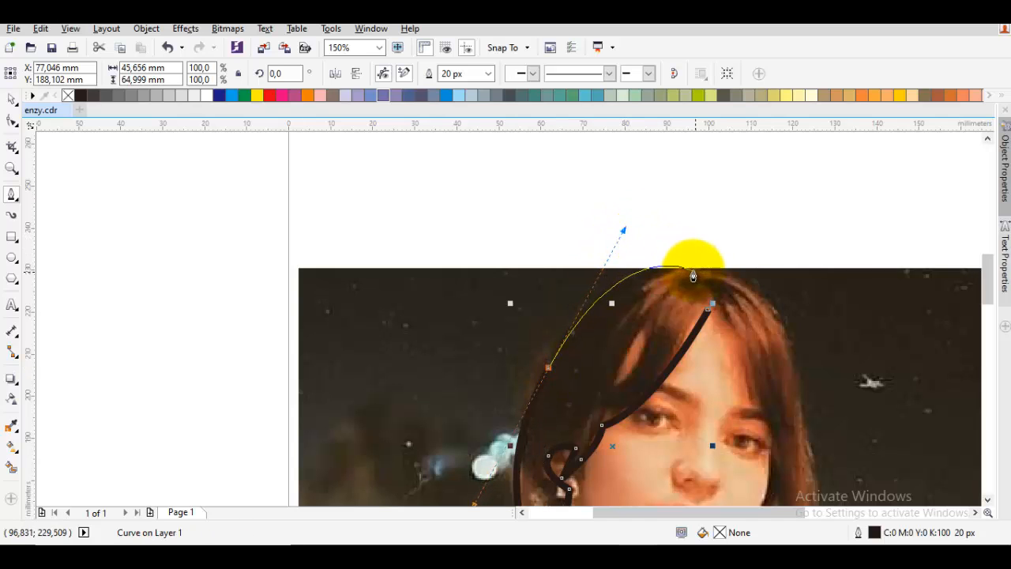
mouse_move(696, 267)
mouse_down()
mouse_move(774, 312)
mouse_move(714, 215)
mouse_up()
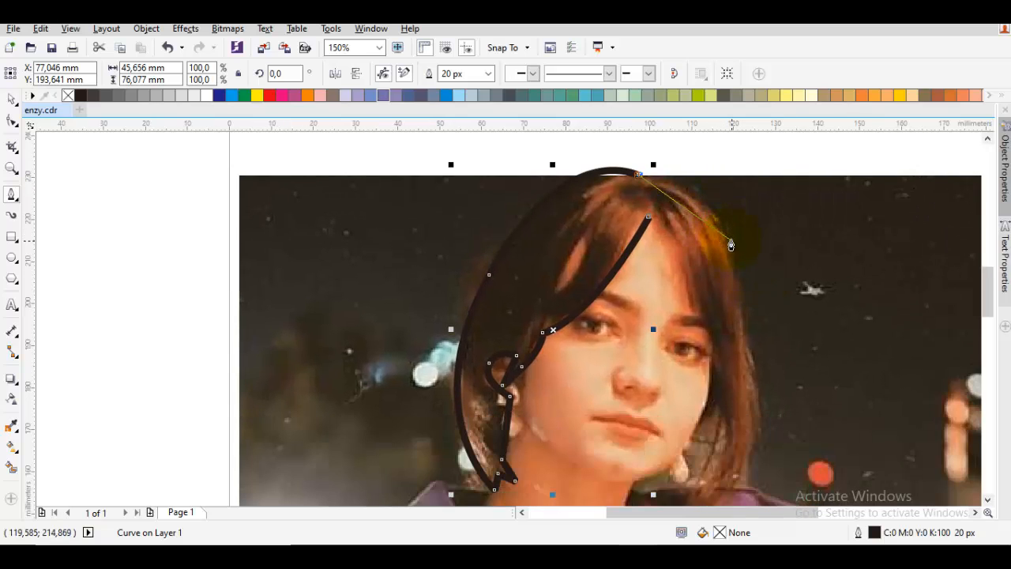
drag(730, 270, 740, 318)
drag(758, 414, 750, 244)
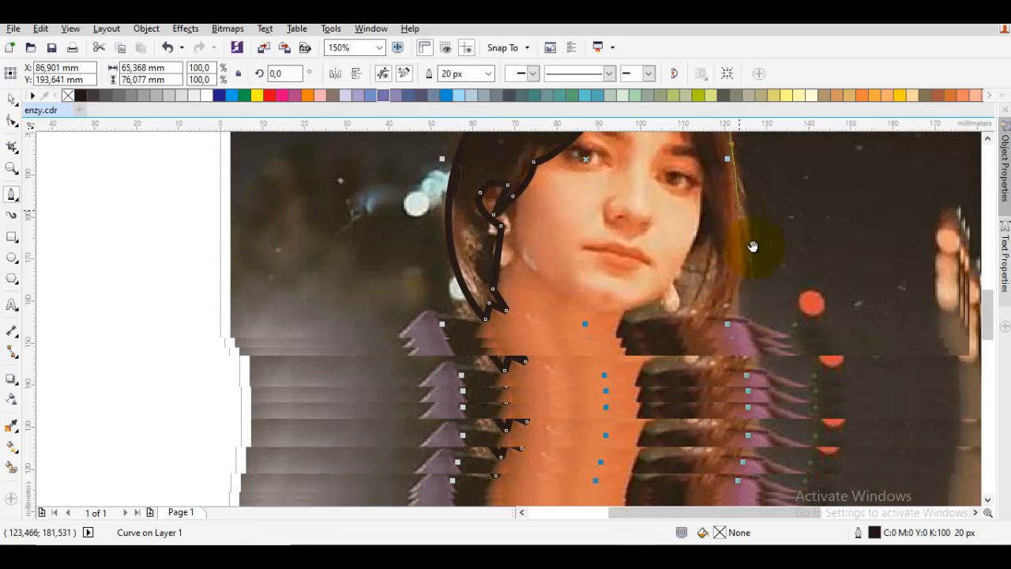
Continue the hair outline down the right side to its pointed tip at the jacket collar, then back up the strand's inner edge.
drag(741, 299, 722, 348)
drag(657, 366, 702, 289)
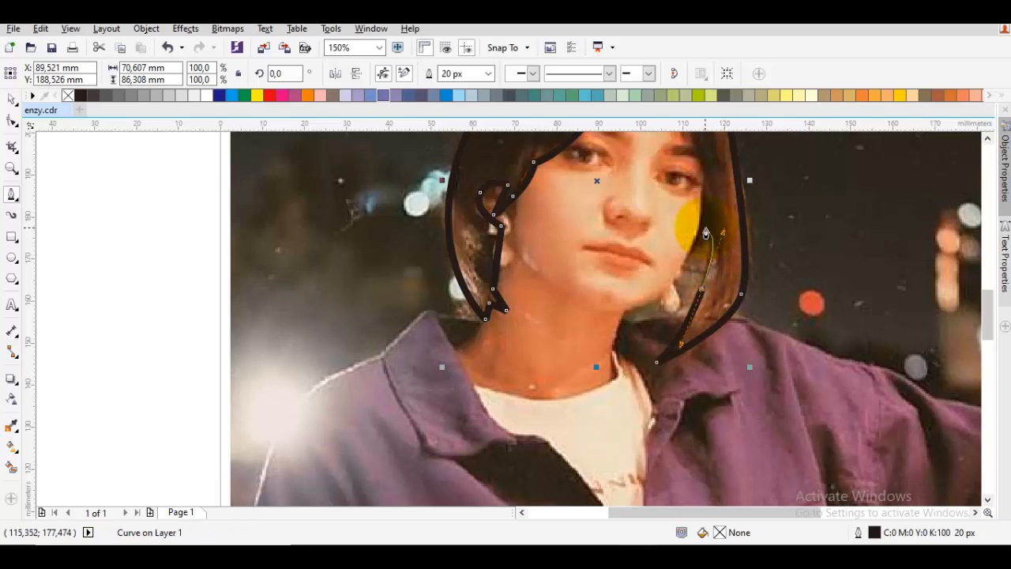
scroll(703, 229, up, 1)
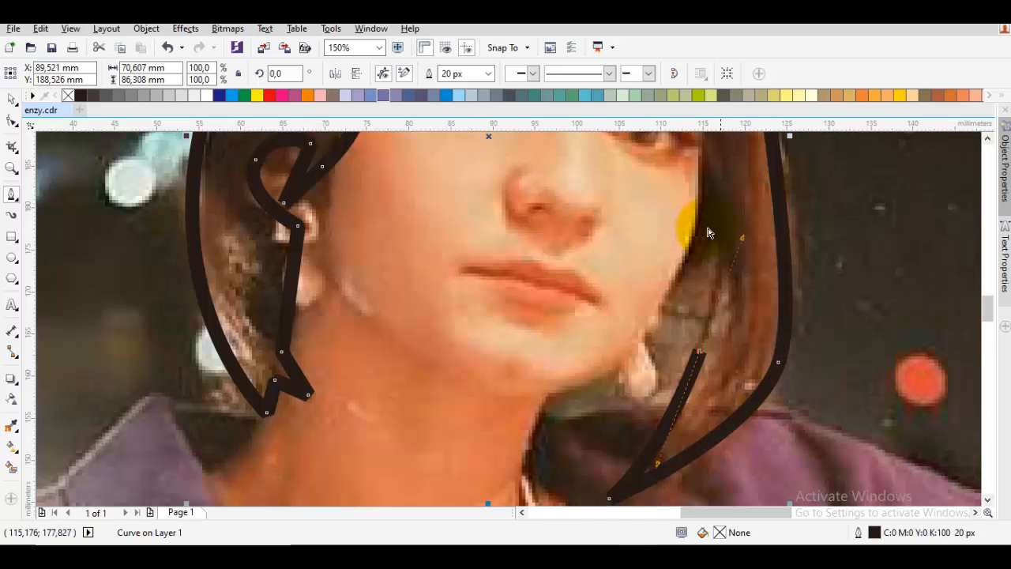
click(689, 365)
mouse_move(715, 246)
mouse_down()
mouse_move(702, 277)
mouse_move(672, 283)
mouse_move(663, 297)
mouse_up()
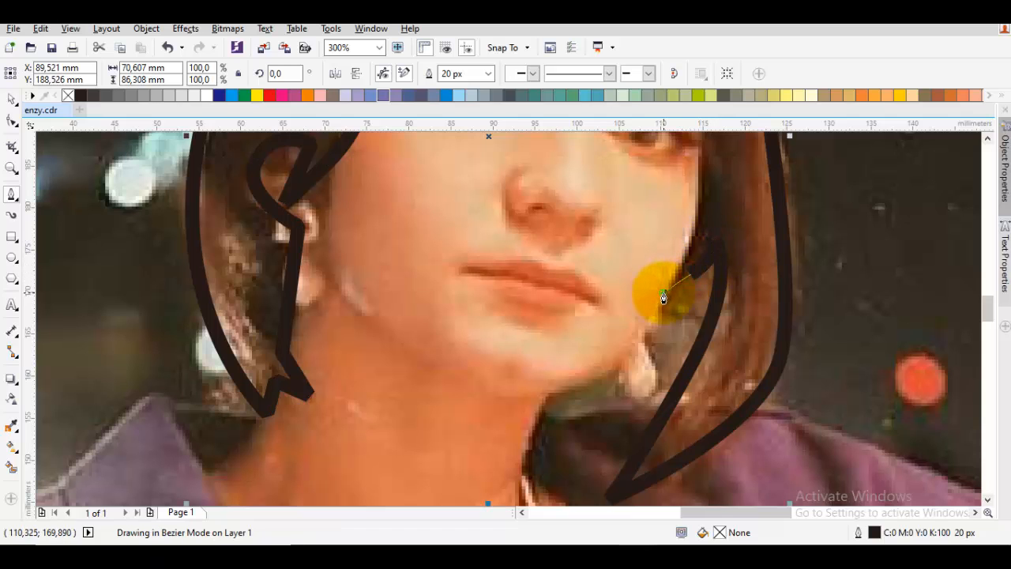
Trace the outline from the right cheek up past the eye and brow, and close it at the parting above the forehead.
click(663, 293)
mouse_move(685, 201)
mouse_down()
mouse_move(635, 341)
mouse_move(648, 250)
mouse_up()
drag(637, 202, 627, 306)
click(625, 301)
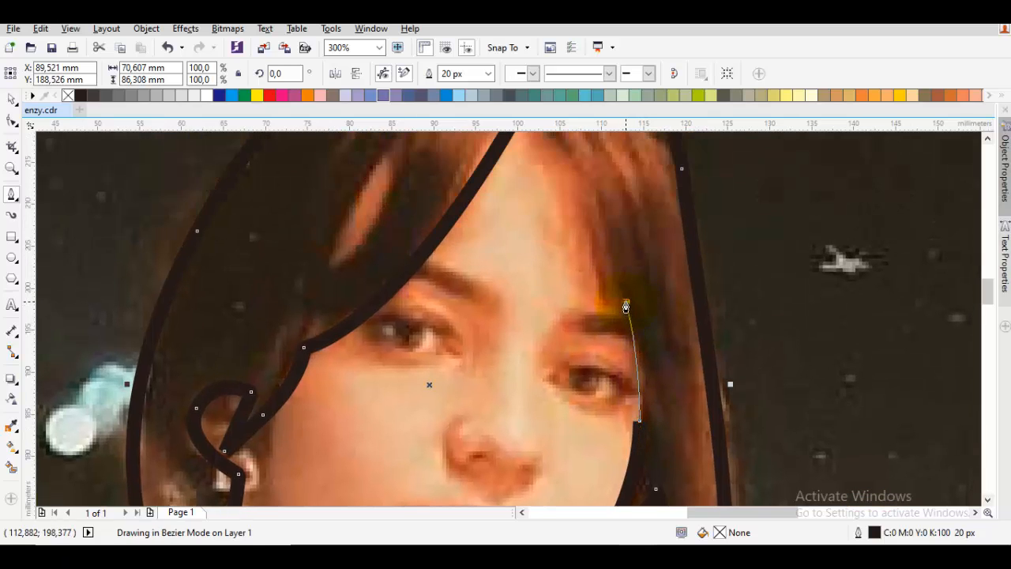
click(584, 285)
drag(548, 158, 577, 223)
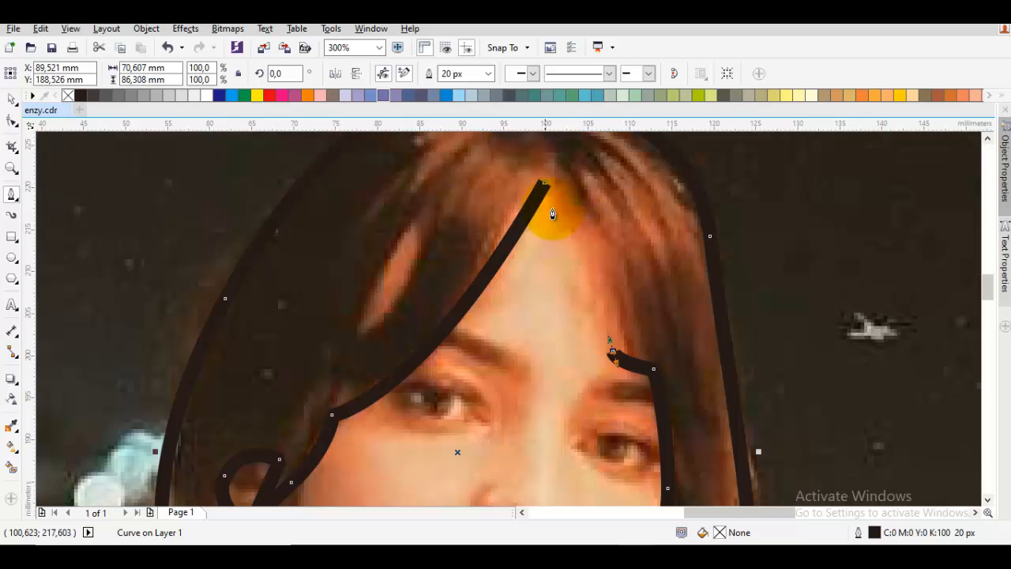
drag(545, 184, 601, 281)
Convert all nodes of the closed hair outline to cusp nodes and its segments to curves.
key(space)
drag(653, 340, 554, 192)
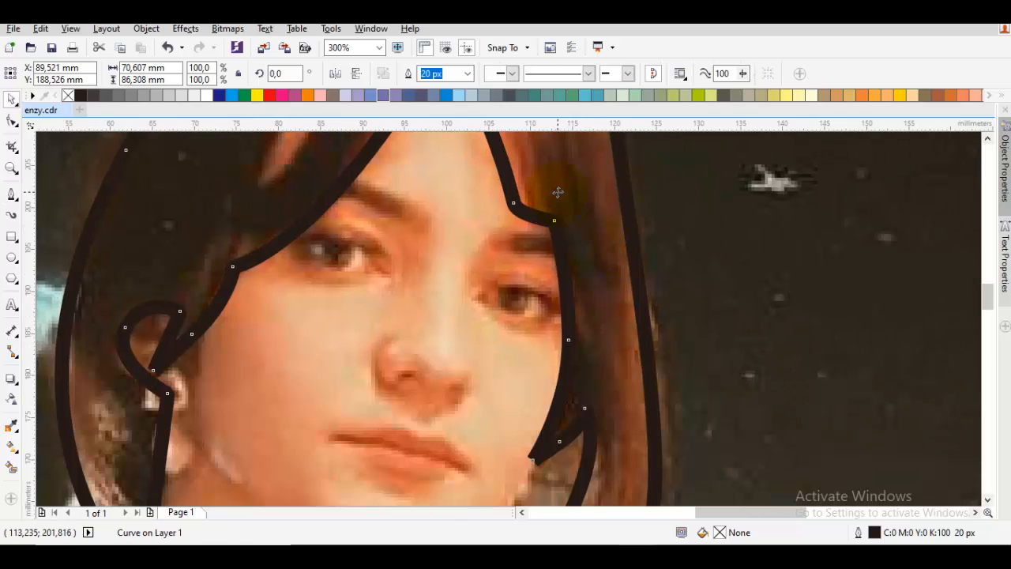
key(F10)
click(558, 195)
drag(581, 326, 602, 316)
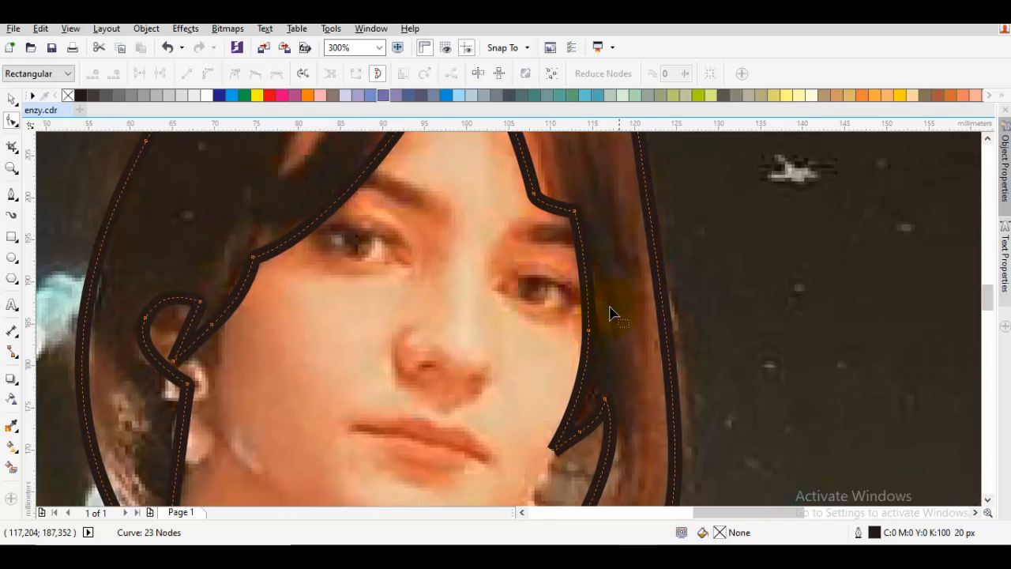
key(ctrl+a)
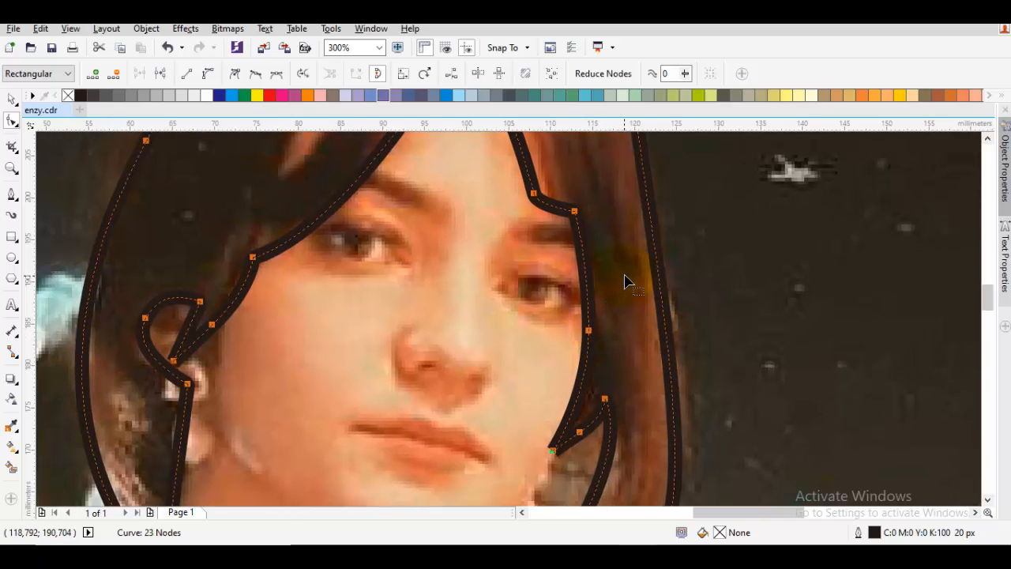
right_click(620, 267)
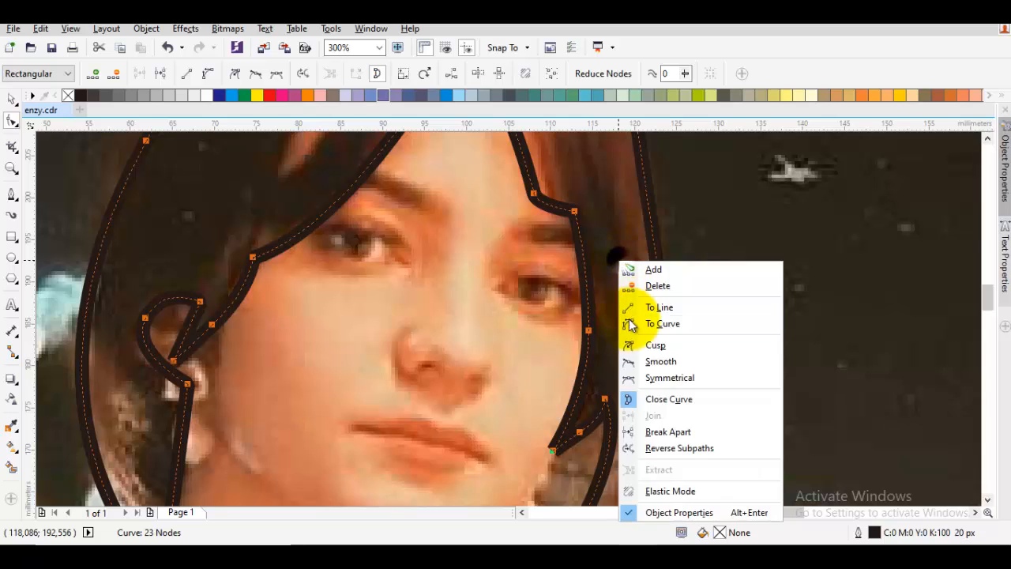
click(666, 345)
right_click(727, 253)
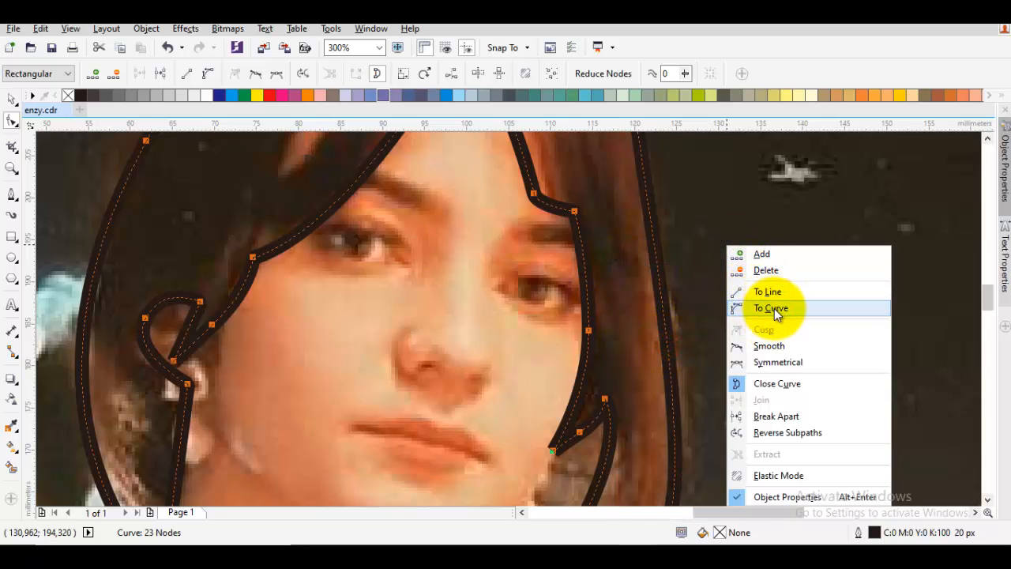
click(770, 308)
click(655, 347)
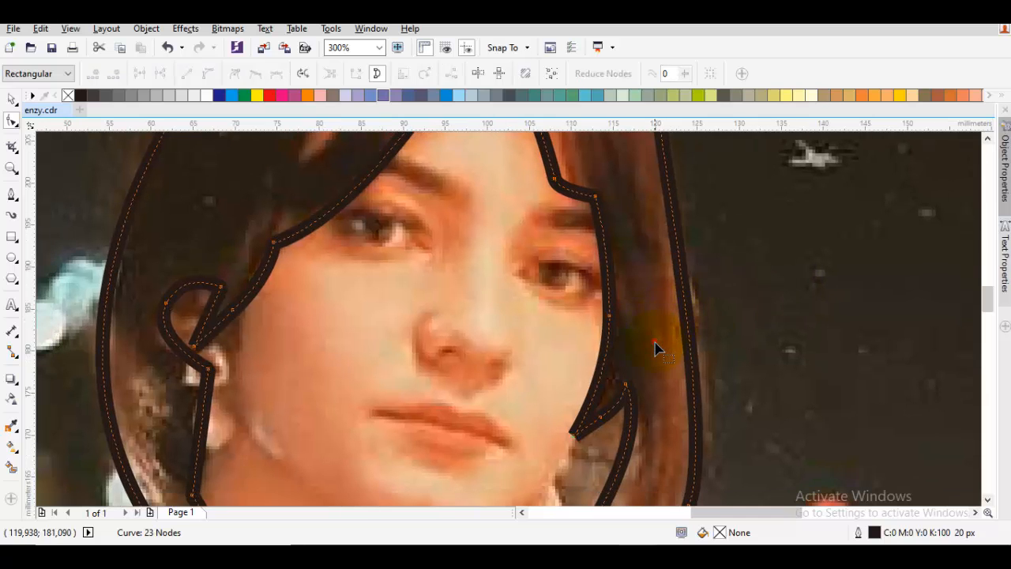
Delete the surplus nodes along the right cheek, the inner strand and the outer right edge of the hair outline.
double_click(608, 317)
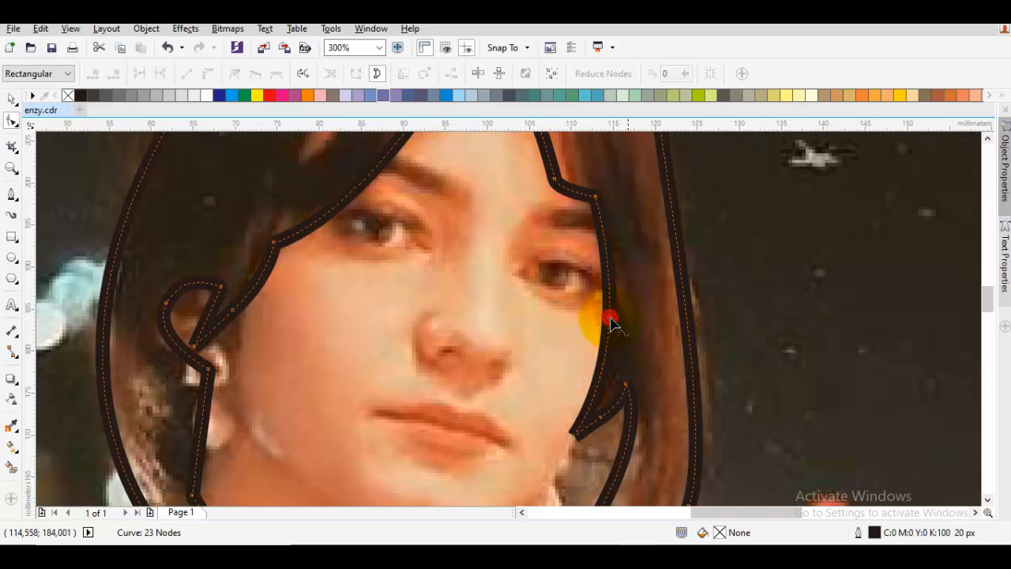
drag(609, 401, 632, 292)
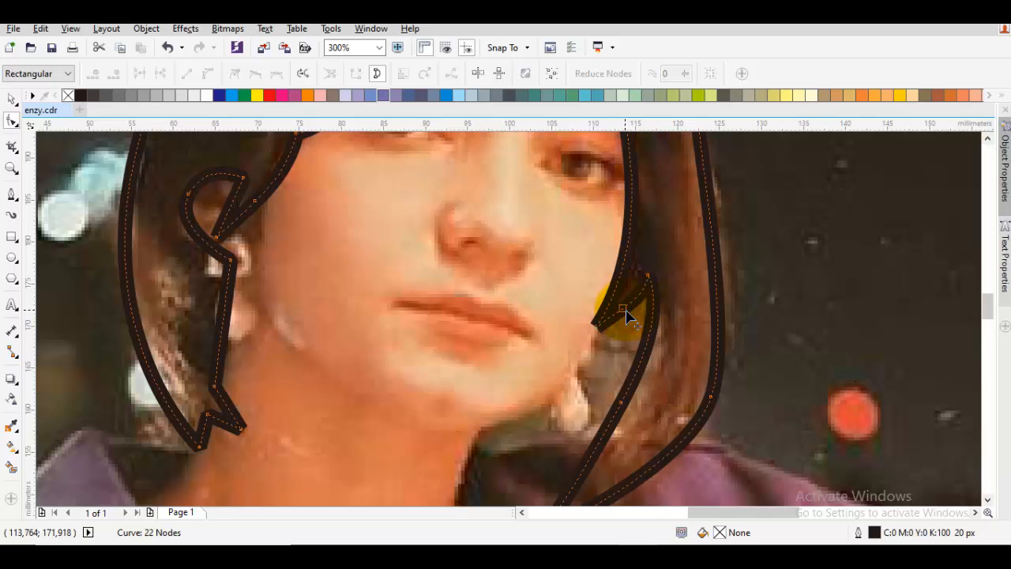
double_click(623, 309)
scroll(664, 334, down, 2)
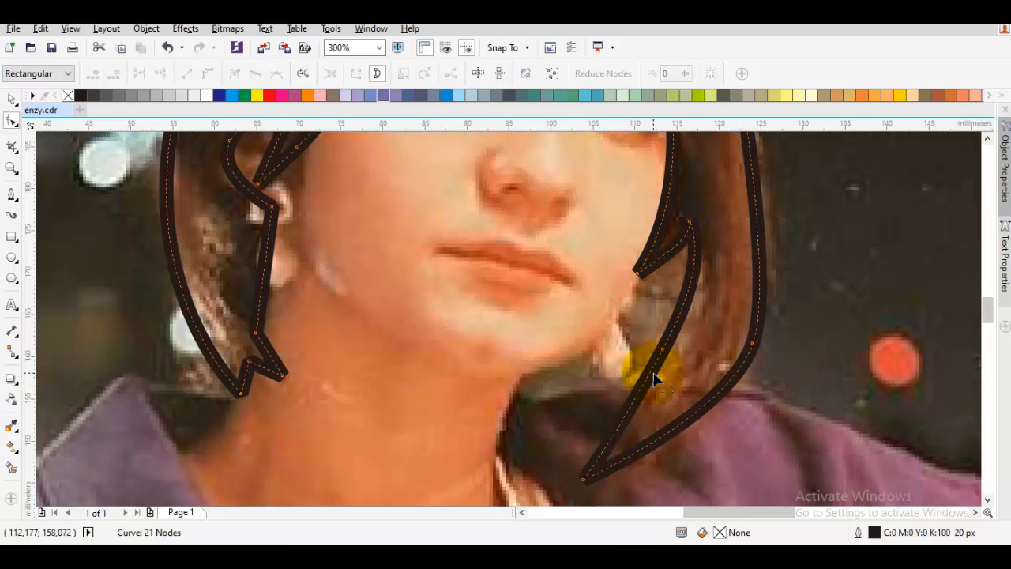
double_click(663, 350)
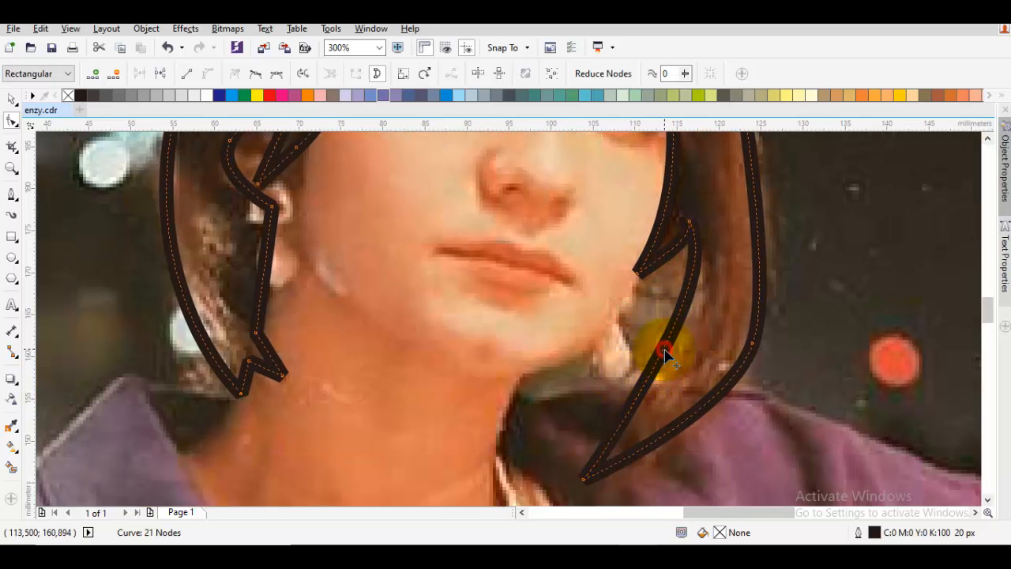
double_click(754, 348)
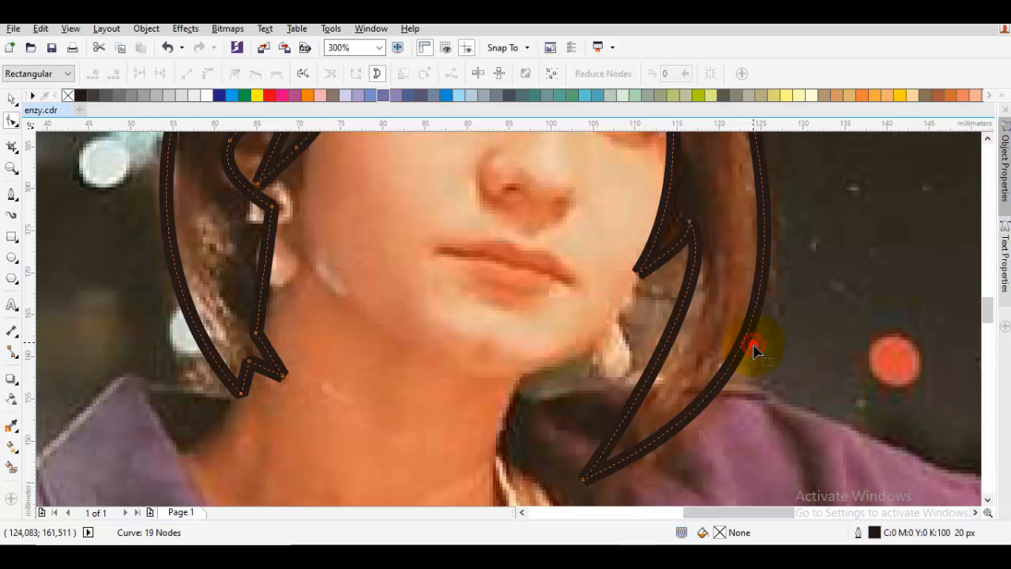
Delete the surplus nodes on the outer left edge of the hair, around the ear and on the hairline below the temple.
scroll(750, 351, down, 2)
drag(719, 236, 725, 257)
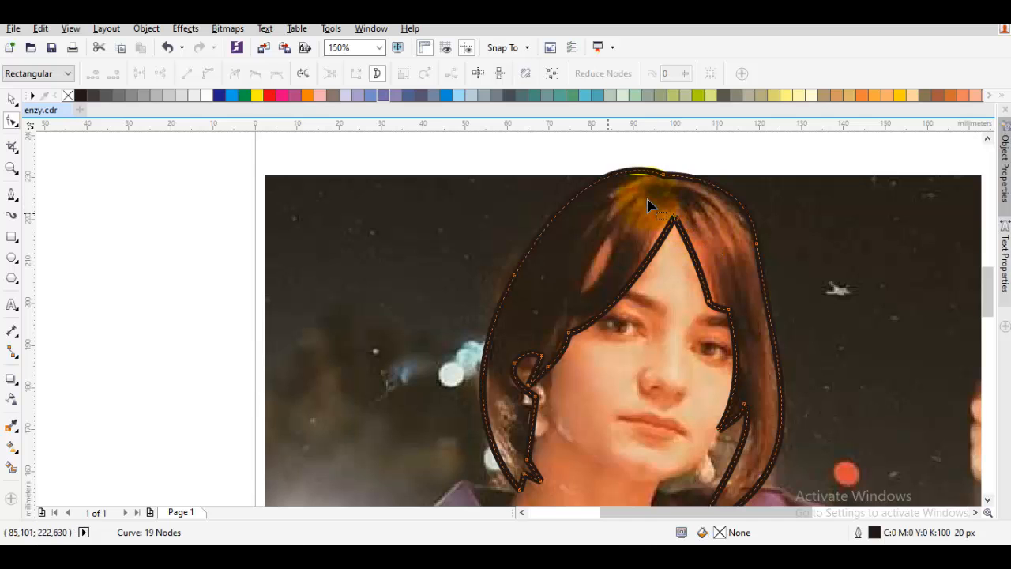
drag(606, 213, 676, 192)
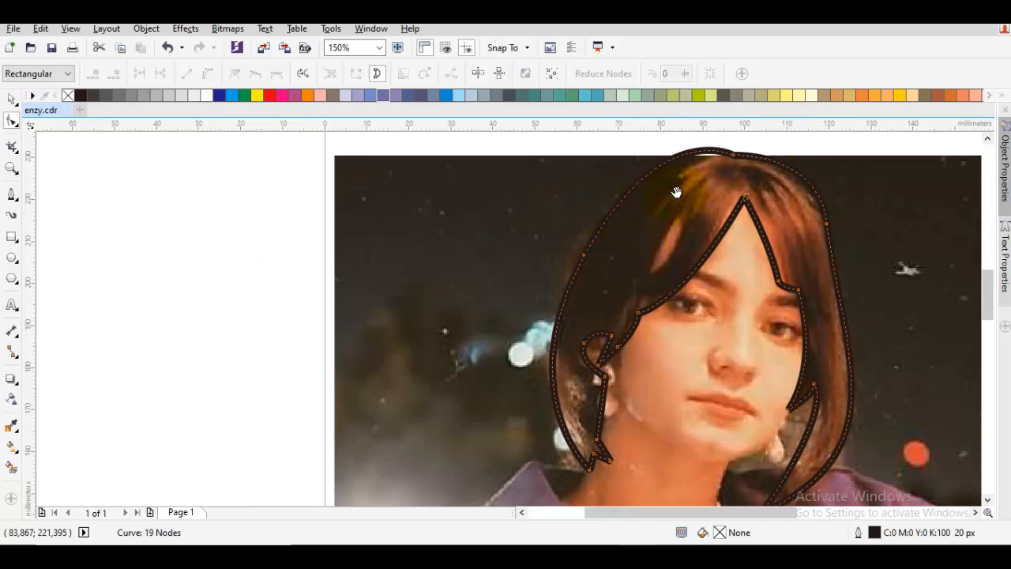
double_click(584, 255)
drag(665, 247, 695, 197)
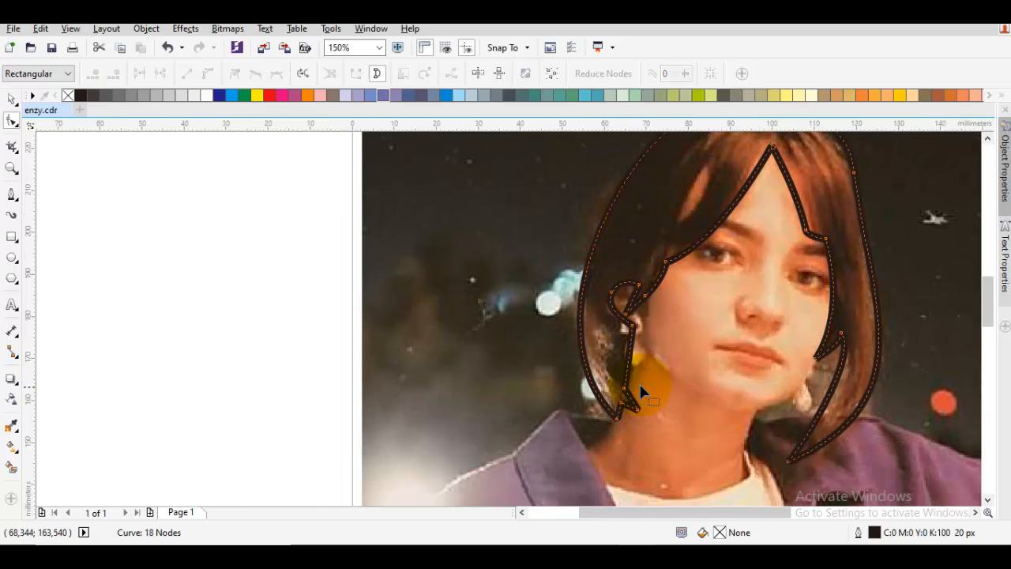
scroll(627, 396, up, 1)
drag(640, 258, 614, 353)
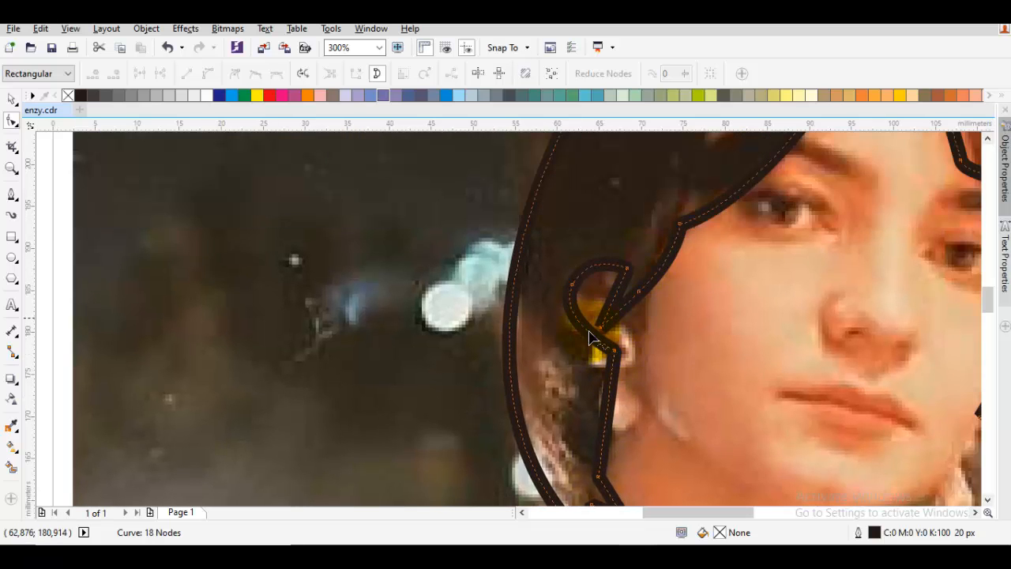
double_click(571, 285)
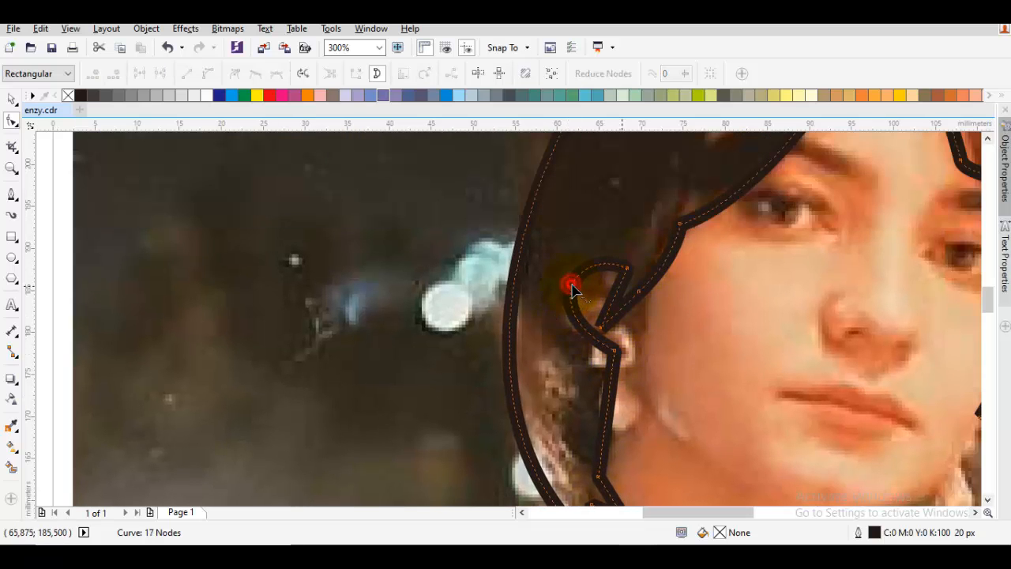
double_click(639, 292)
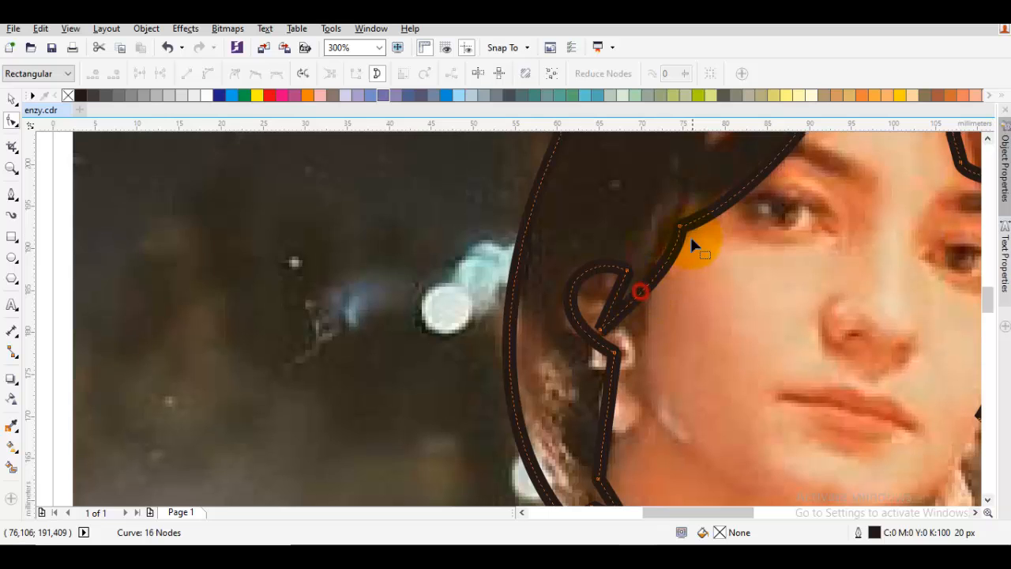
Draw a narrow closed leaf shape with the Pen tool around the skin gap in the left fringe, about 9 by 15 mm.
scroll(679, 257, down, 2)
key(space)
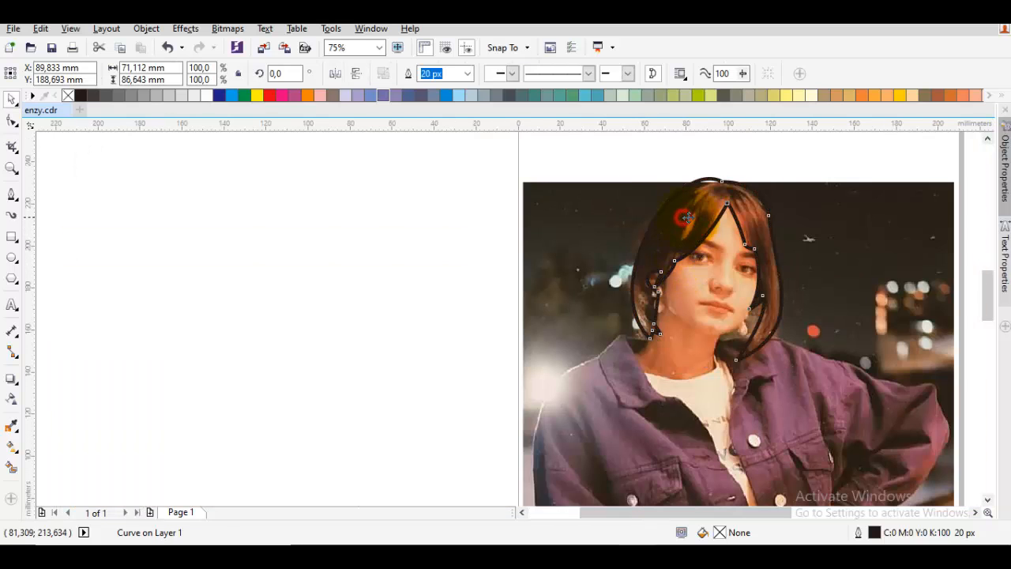
scroll(687, 242, up, 3)
scroll(690, 243, up, 3)
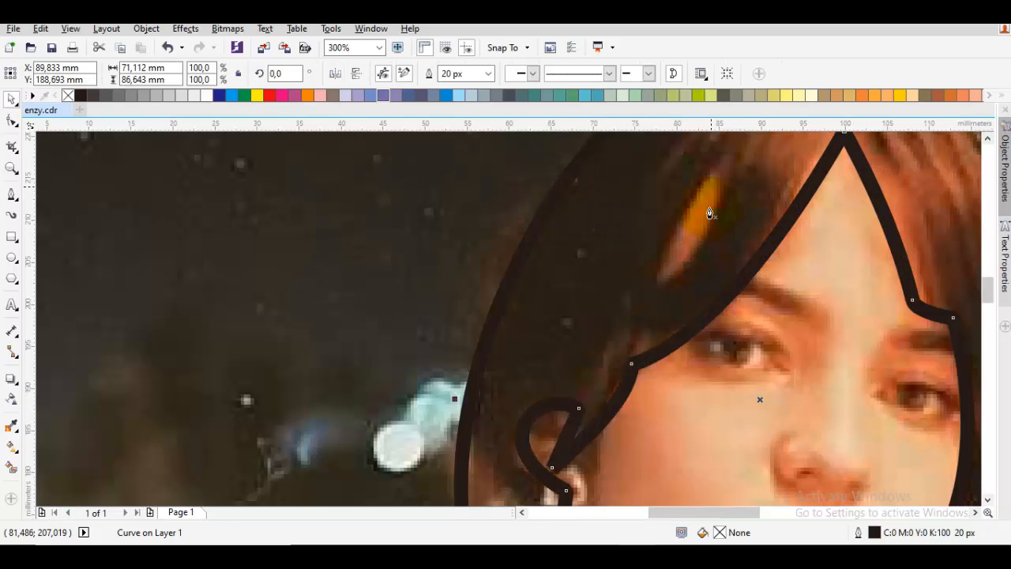
click(718, 160)
key(space)
key(space)
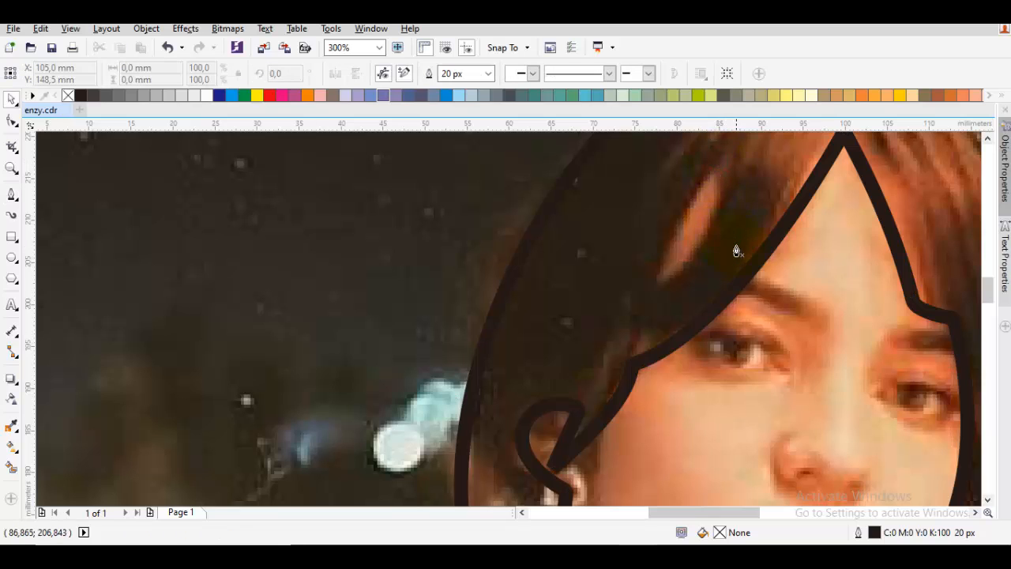
drag(745, 196, 707, 286)
click(630, 323)
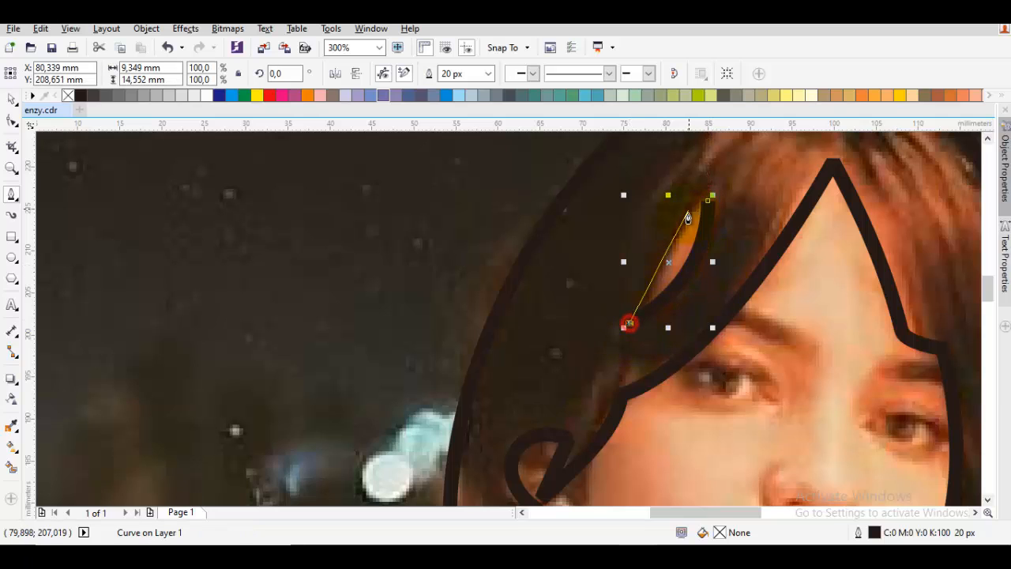
drag(694, 218, 640, 281)
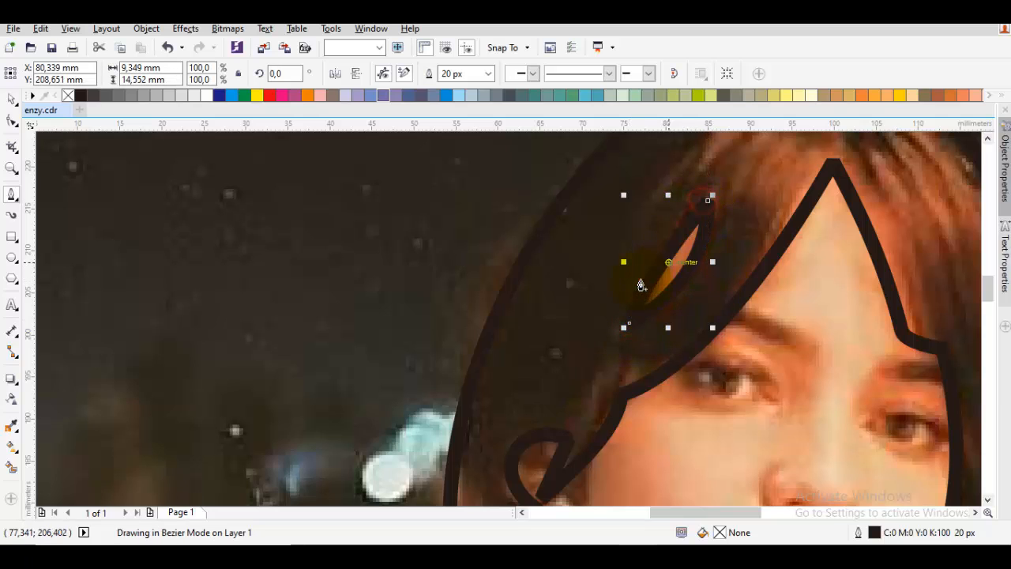
Cut the gap shape out of the hair with Back Minus Front and fill the hair dark reddish brown, C:51 M:90 Y:91 K:28.
key(space)
shift+click(741, 202)
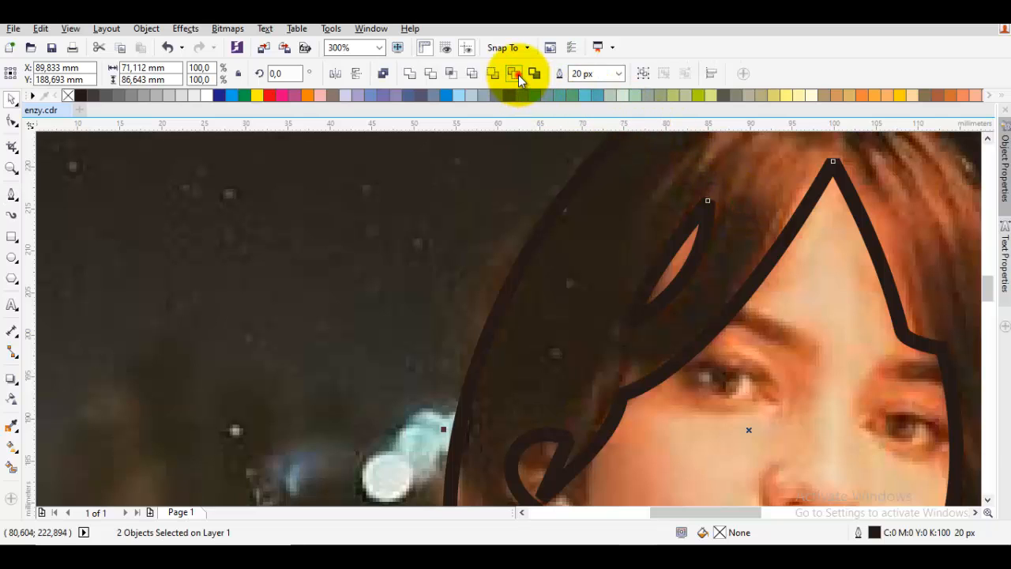
click(515, 74)
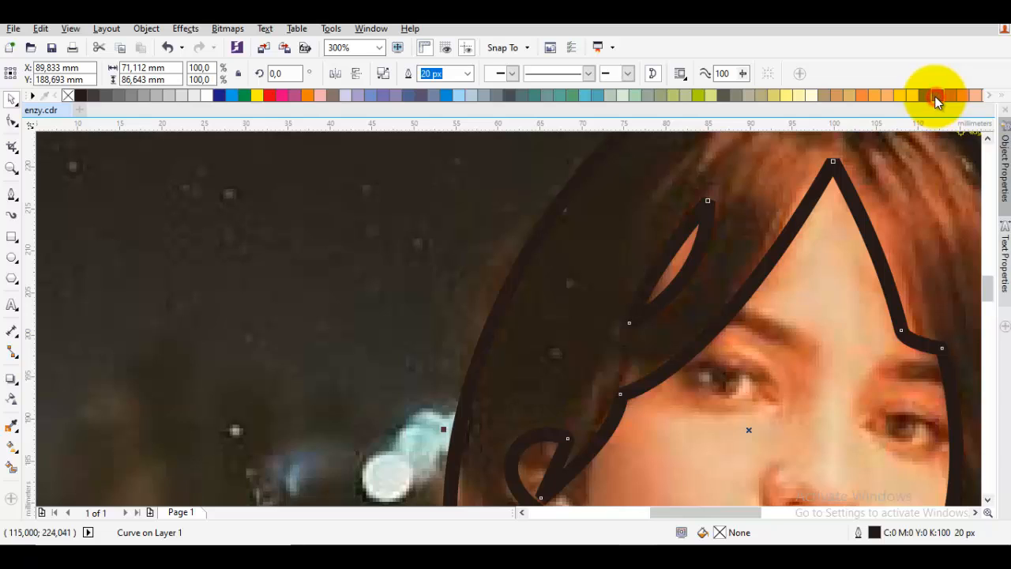
drag(935, 101, 916, 138)
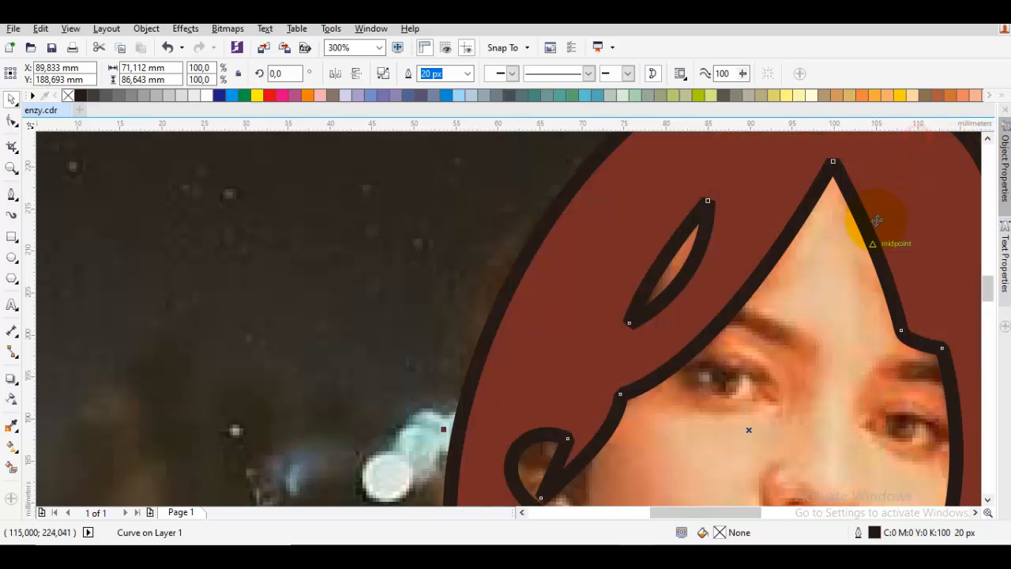
scroll(869, 219, down, 2)
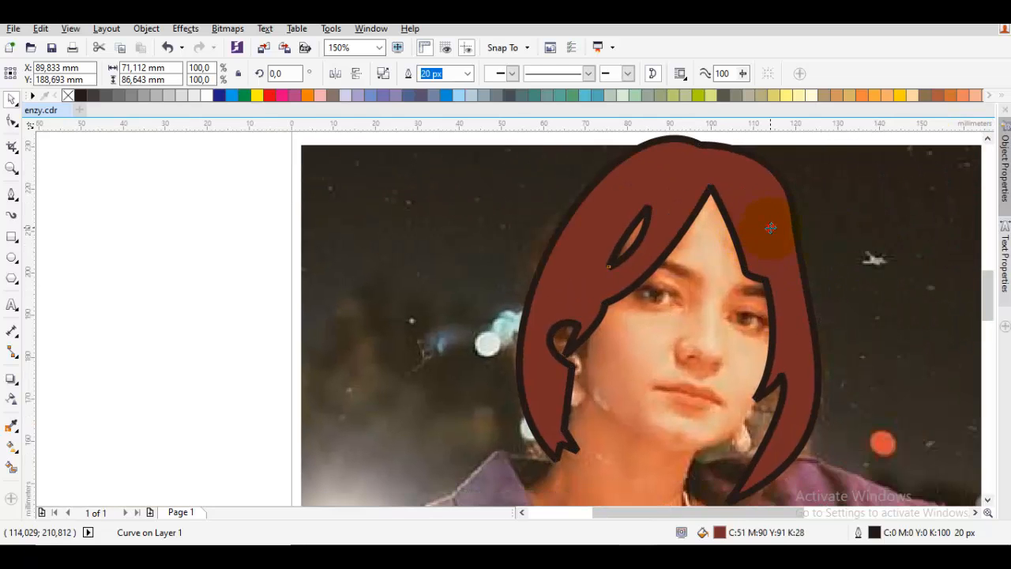
Draw the left eyebrow as an open arched line with the Pen tool, about 9 by 5 mm, ending at the fringe.
double_click(770, 227)
key(space)
scroll(792, 224, down, 1)
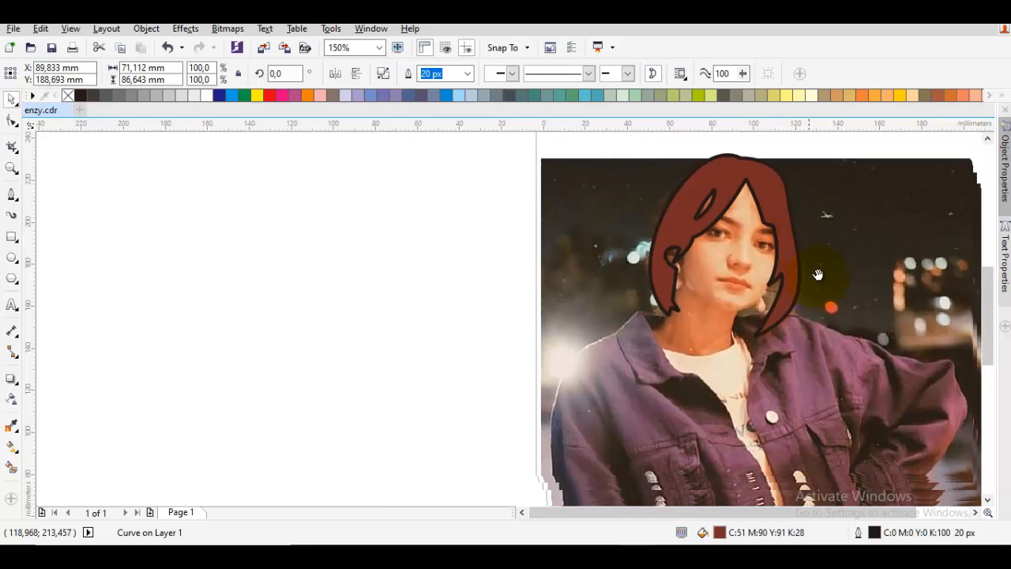
click(818, 273)
scroll(774, 282, up, 1)
drag(771, 283, 823, 281)
key(F5)
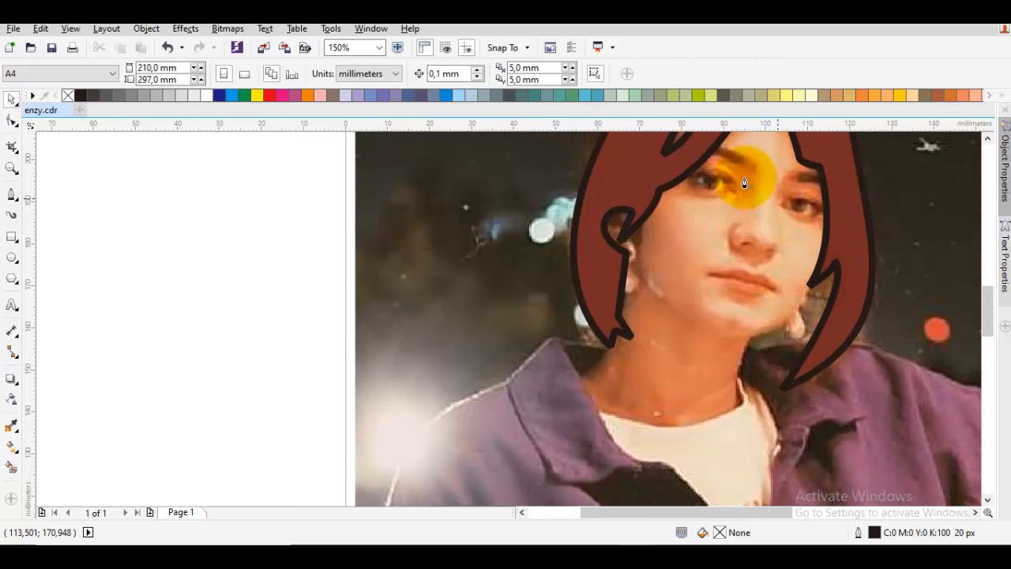
drag(761, 236, 813, 358)
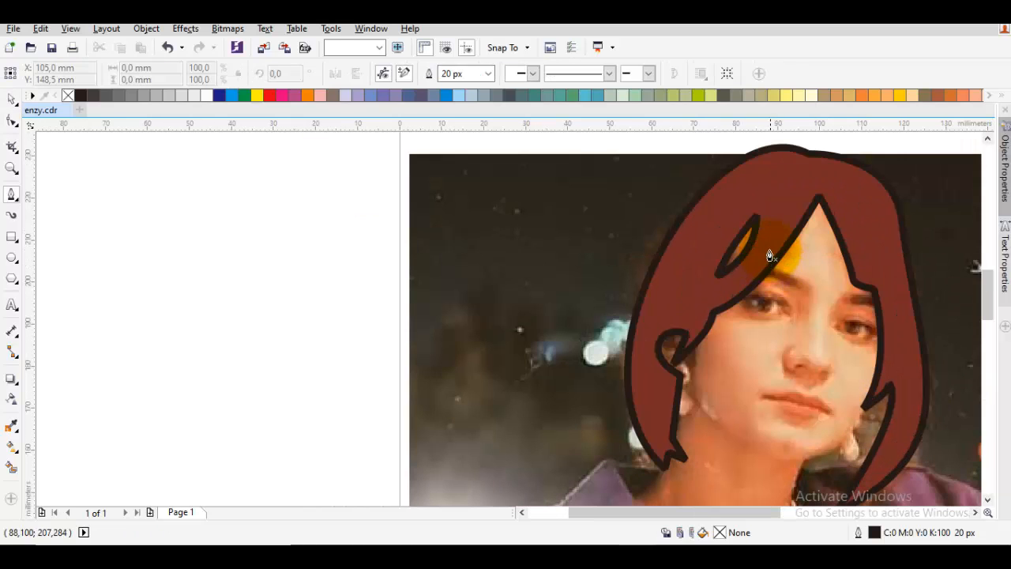
scroll(769, 269, up, 1)
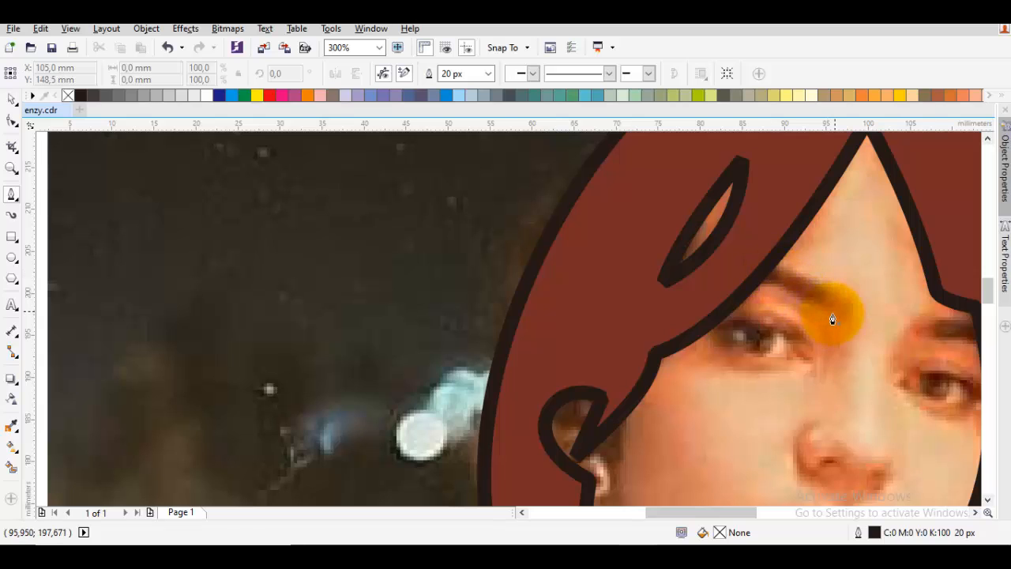
drag(835, 310, 766, 258)
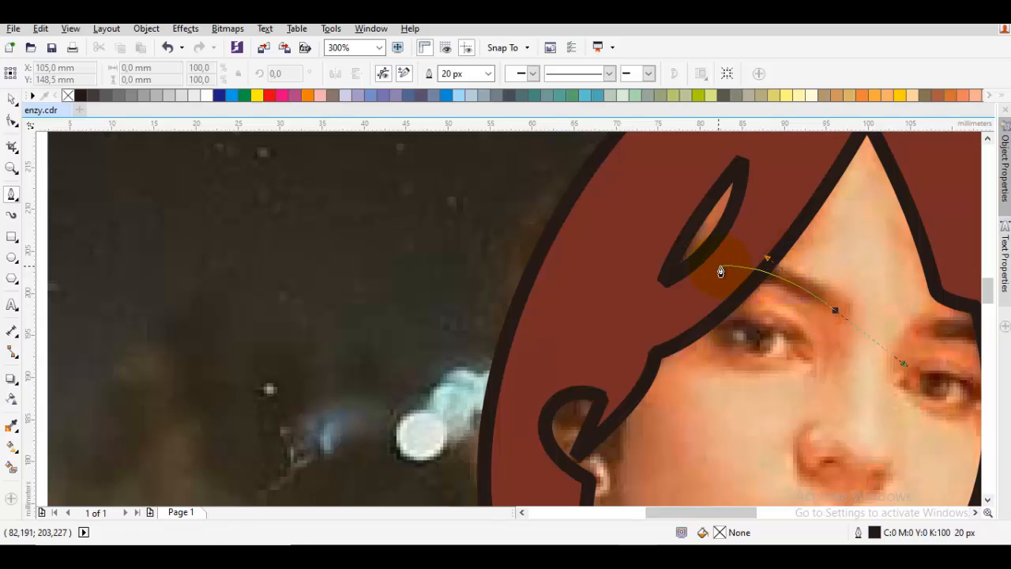
mouse_move(835, 313)
mouse_down()
mouse_move(814, 284)
mouse_move(785, 288)
mouse_up()
double_click(760, 273)
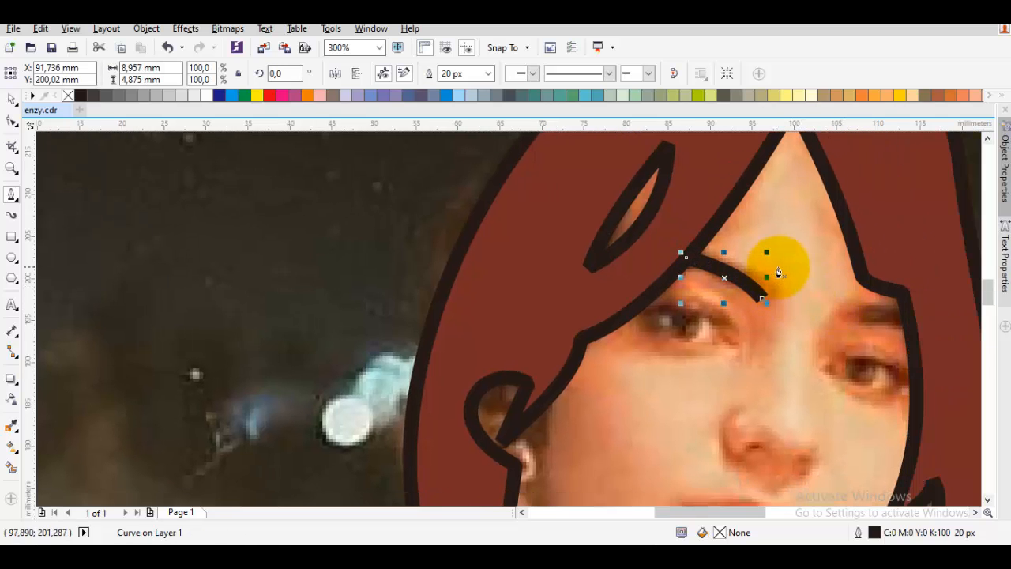
Draw the right eyebrow as a nearly straight Pen tool line about 8 mm long, running to the right hair edge.
drag(853, 287, 773, 283)
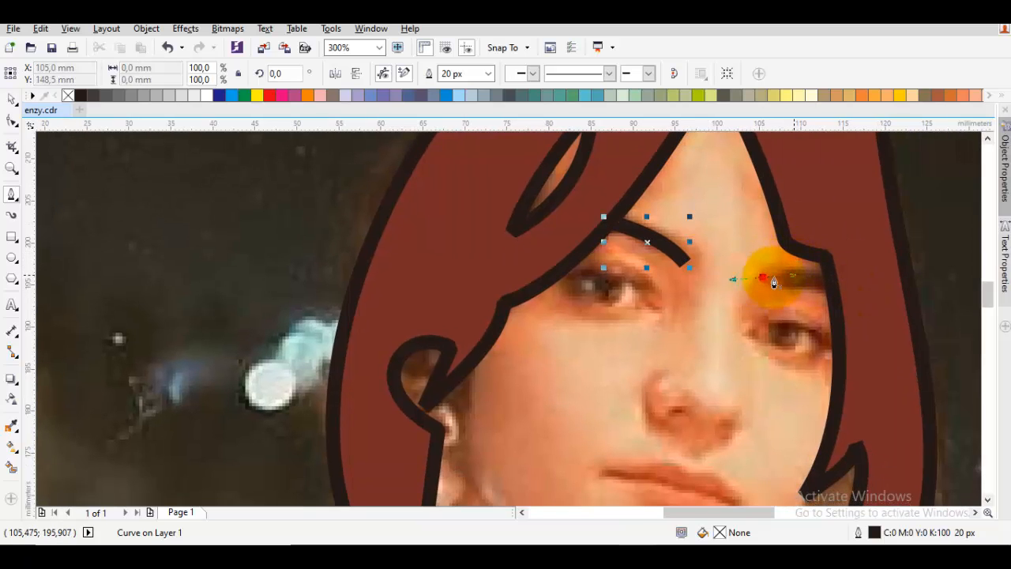
click(828, 287)
key(space)
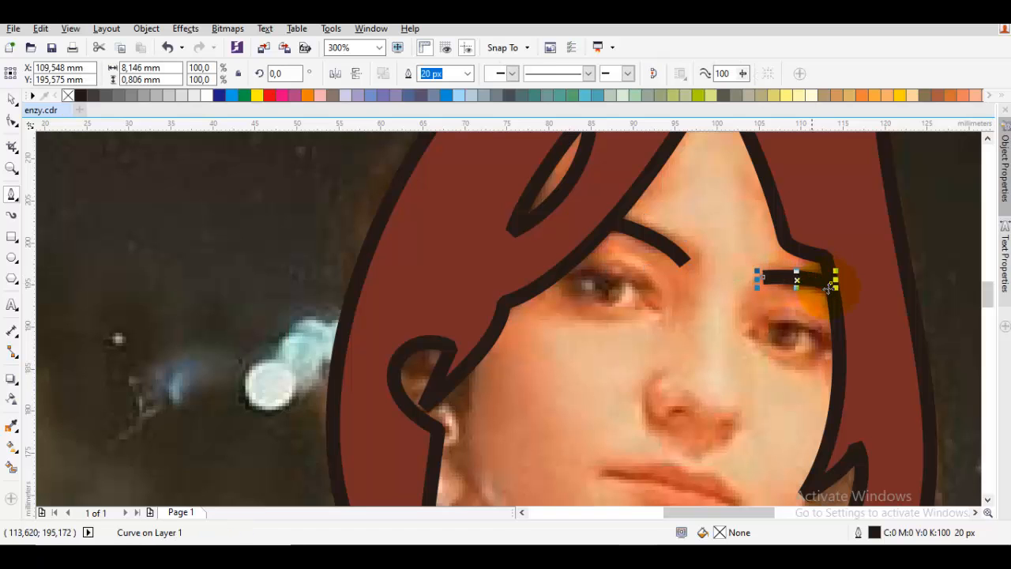
key(space)
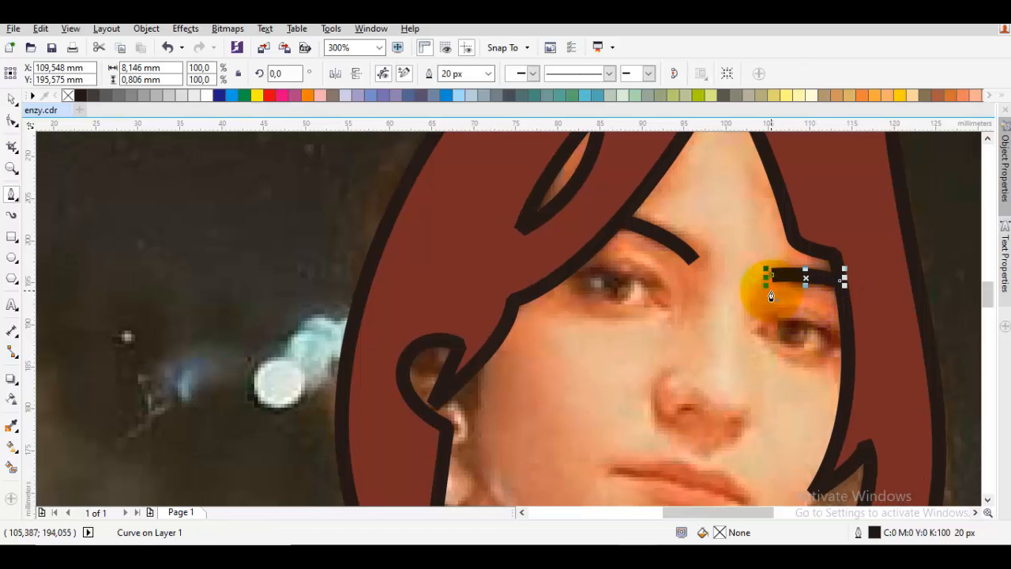
Draw a circle about 3.7 mm wide over the left iris, fill it black and remove its outline.
scroll(770, 296, down, 1)
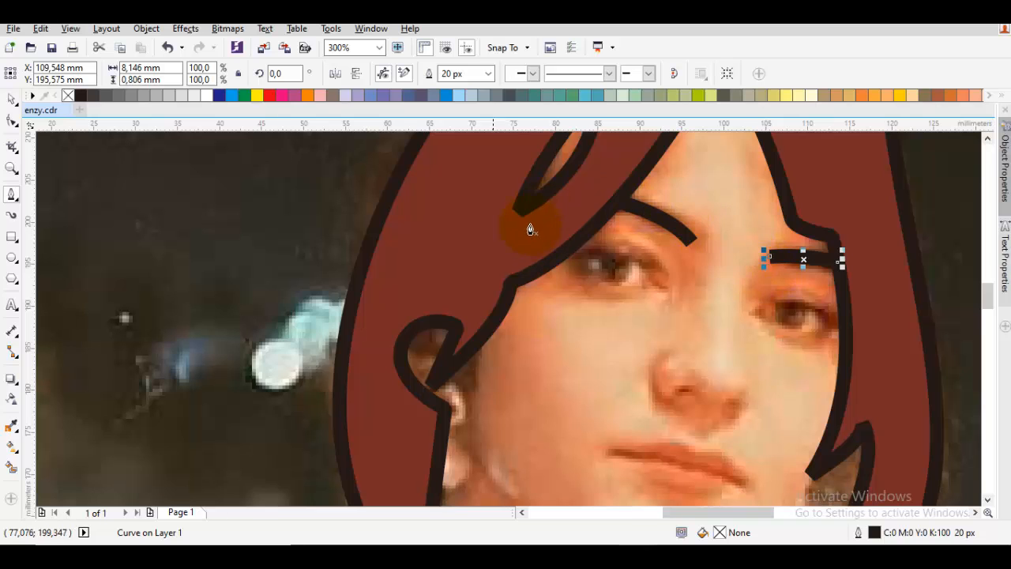
click(12, 256)
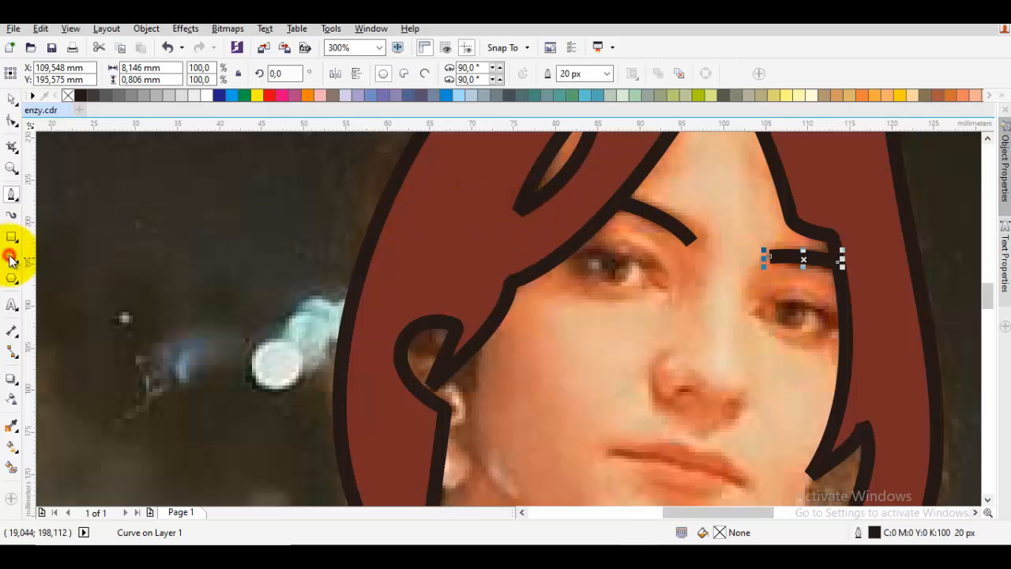
drag(583, 319, 595, 313)
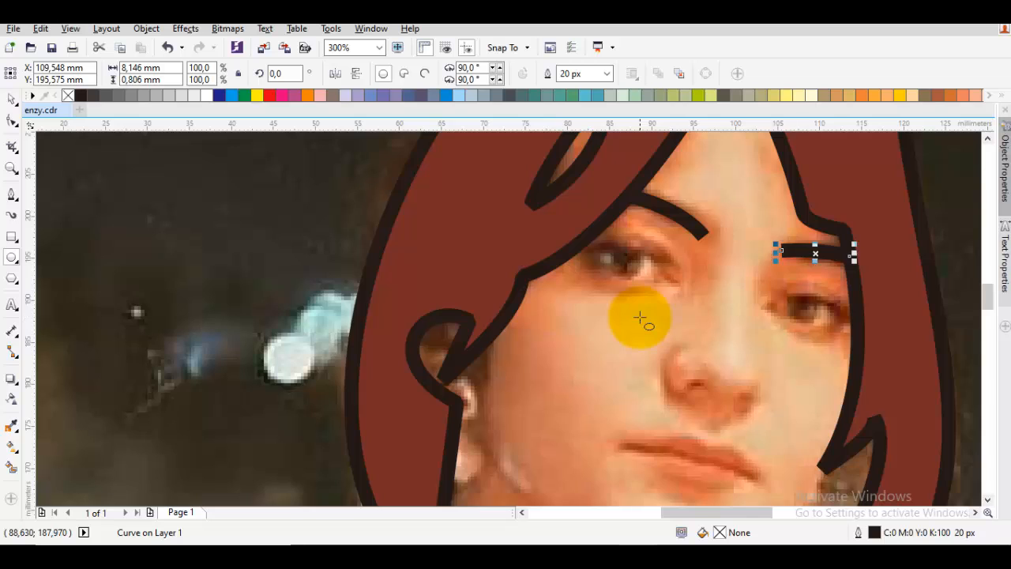
scroll(639, 317, up, 1)
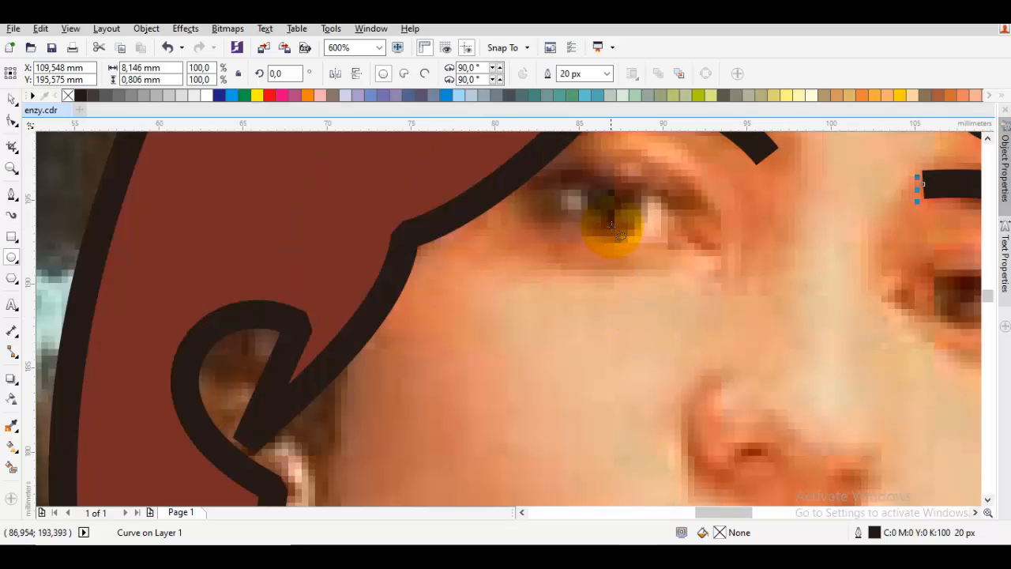
mouse_move(605, 214)
mouse_down()
mouse_move(637, 248)
mouse_move(646, 237)
mouse_up()
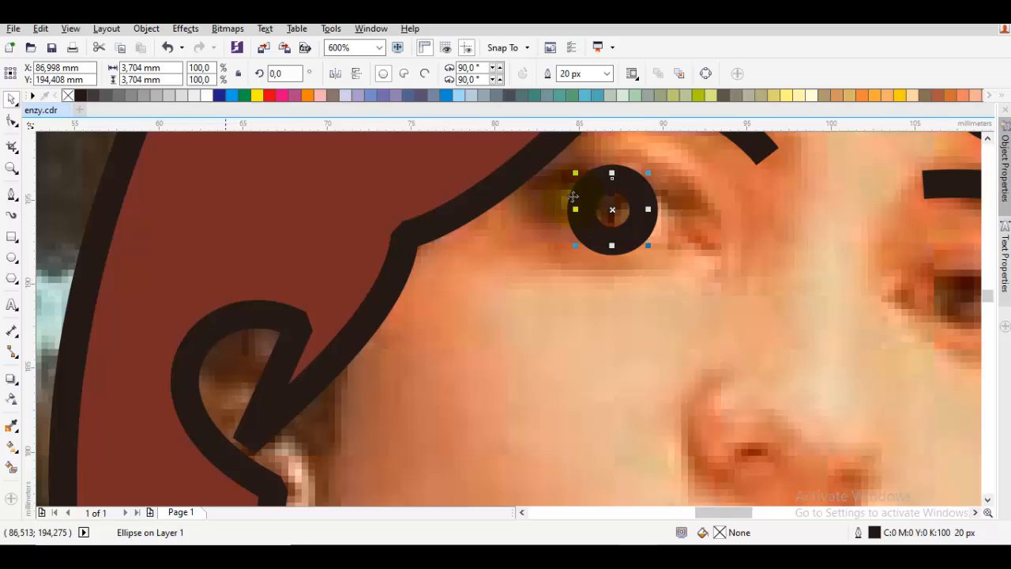
click(82, 96)
right_click(68, 96)
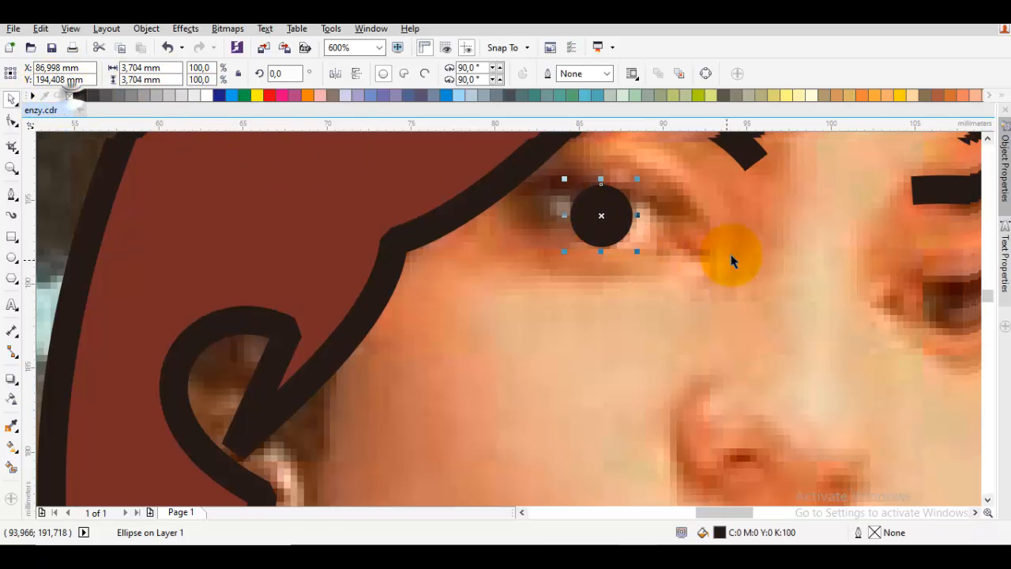
Place a copy of the black pupil circle over the iris of the right eye.
drag(731, 254, 628, 307)
click(628, 307)
key(F7)
scroll(539, 264, up, 1)
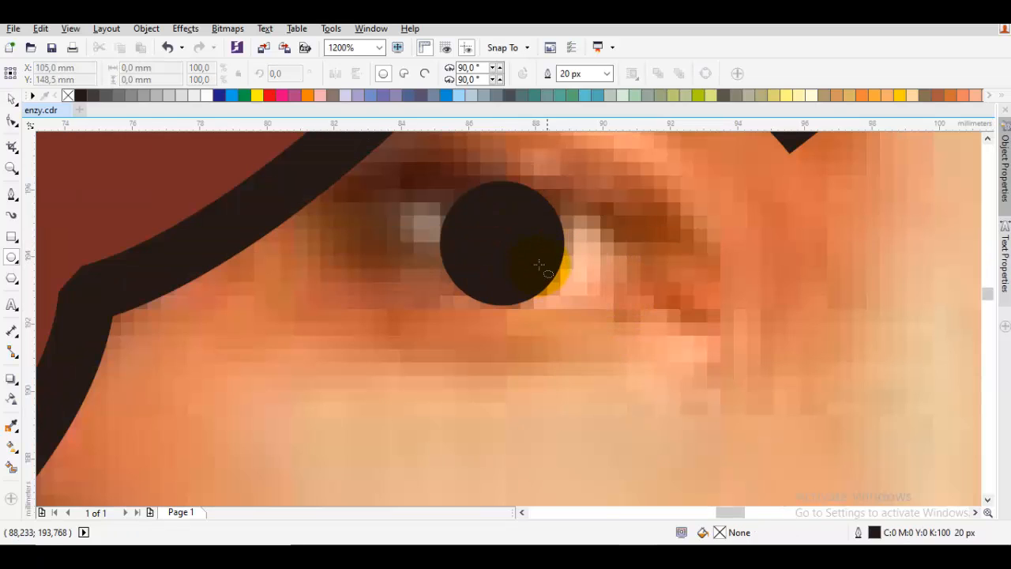
scroll(552, 267, down, 2)
key(space)
drag(563, 269, 602, 278)
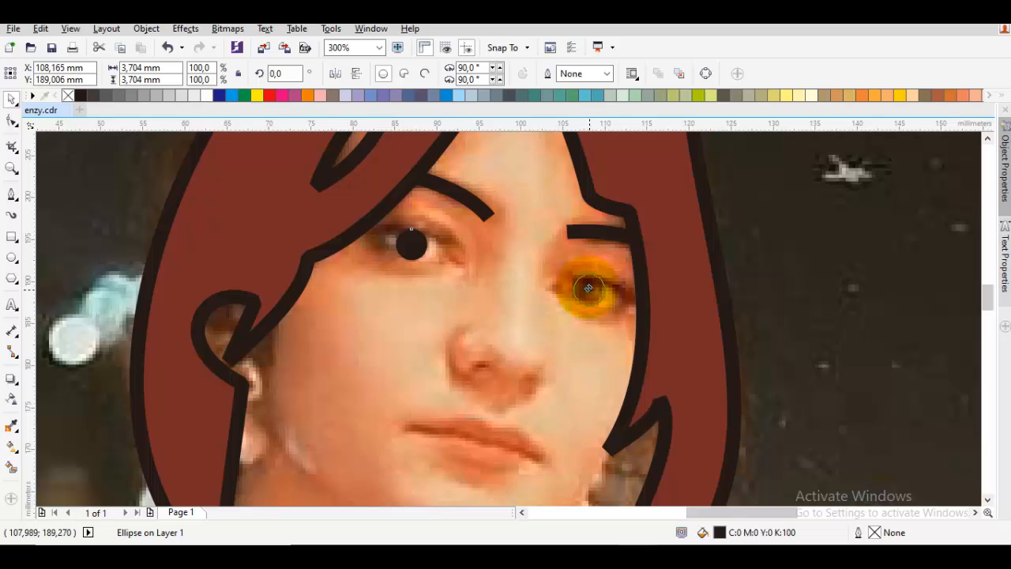
click(522, 348)
Draw the nose with the Pen tool as an open hook from the bridge down and around under the tip.
drag(523, 347, 564, 307)
key(p)
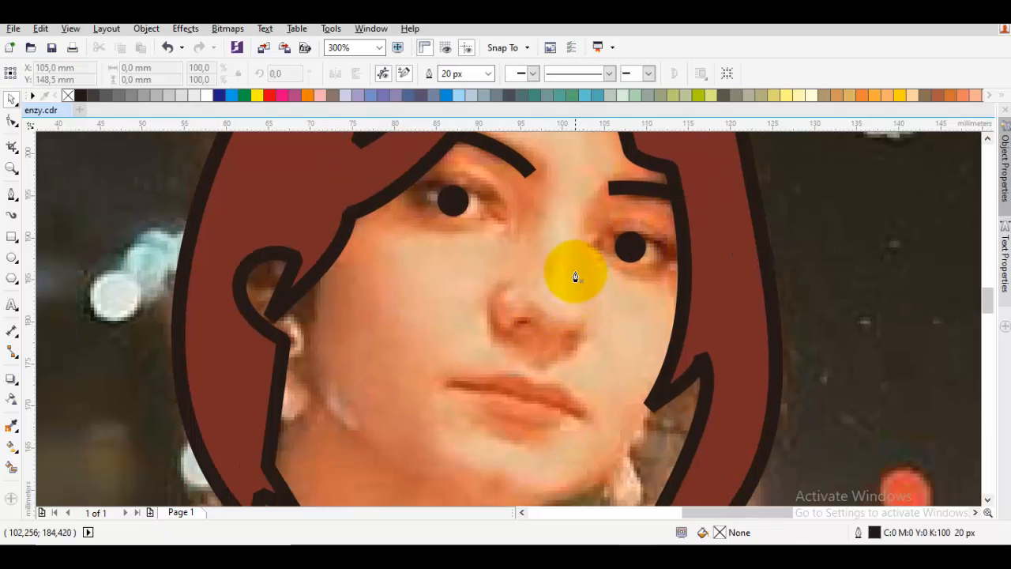
drag(574, 216, 603, 379)
drag(516, 329, 481, 311)
key(space)
Draw a gently curved Pen tool line between the lips from the left to the right corner of the mouth.
drag(513, 398, 534, 308)
key(space)
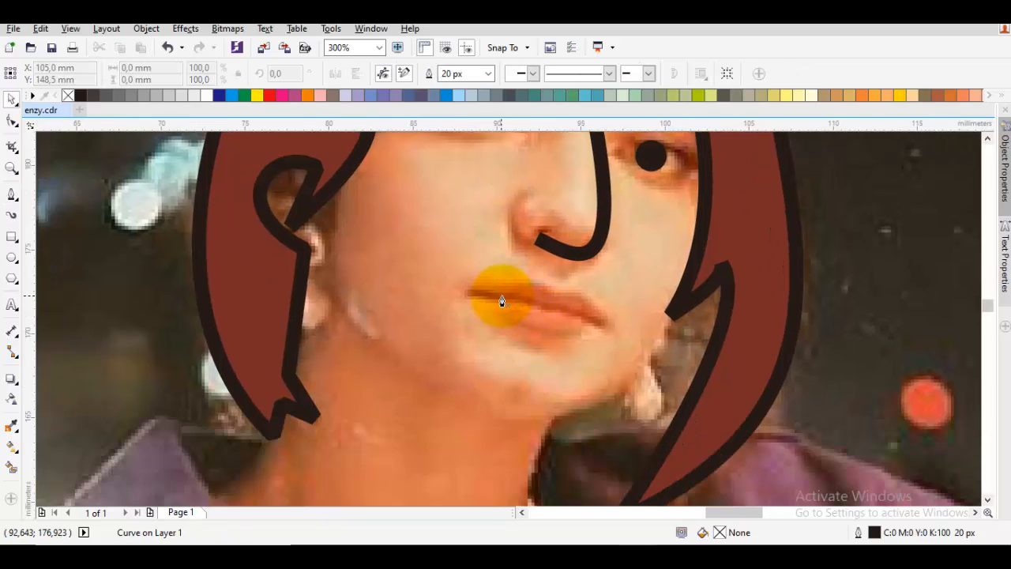
scroll(500, 295, up, 1)
drag(449, 295, 615, 311)
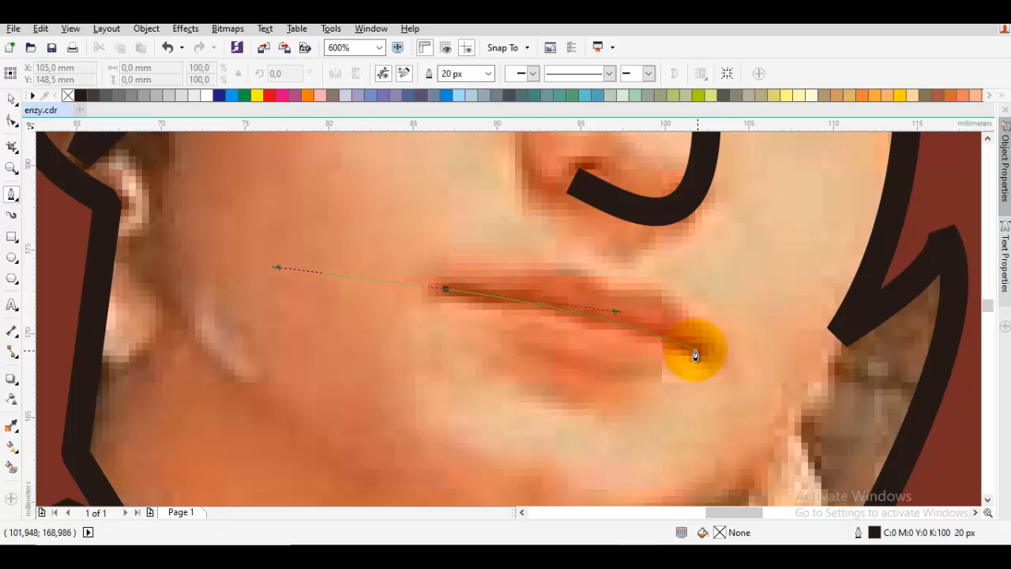
click(700, 354)
key(space)
scroll(698, 354, down, 1)
drag(696, 353, 694, 327)
click(676, 331)
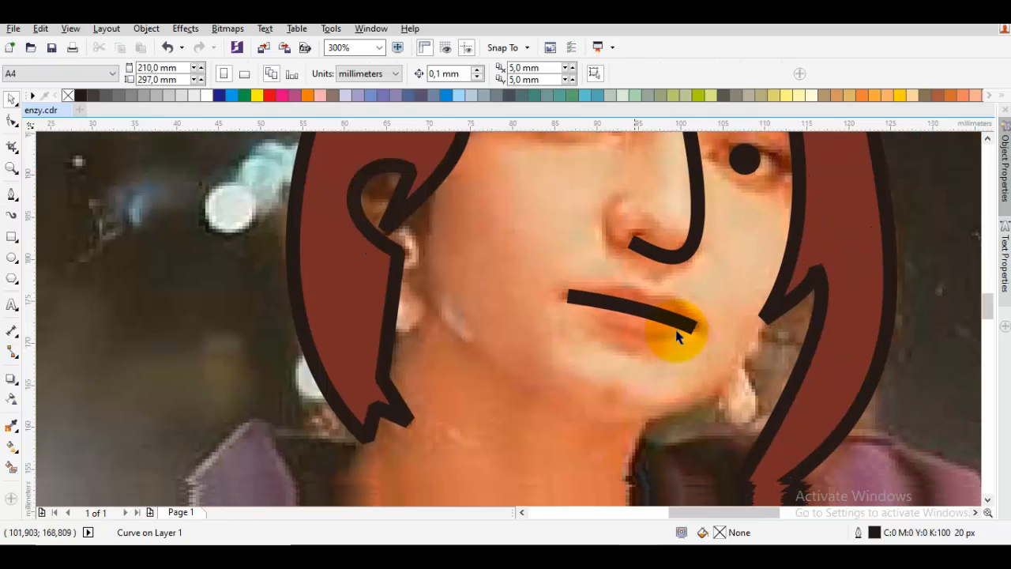
Draw a short curved Pen tool line below the mouth line to mark the lower lip.
key(space)
scroll(630, 351, up, 1)
mouse_move(579, 309)
mouse_down()
mouse_move(645, 355)
mouse_move(703, 322)
mouse_move(632, 322)
mouse_up()
click(673, 343)
key(space)
scroll(672, 343, down, 2)
click(675, 349)
scroll(674, 352, down, 1)
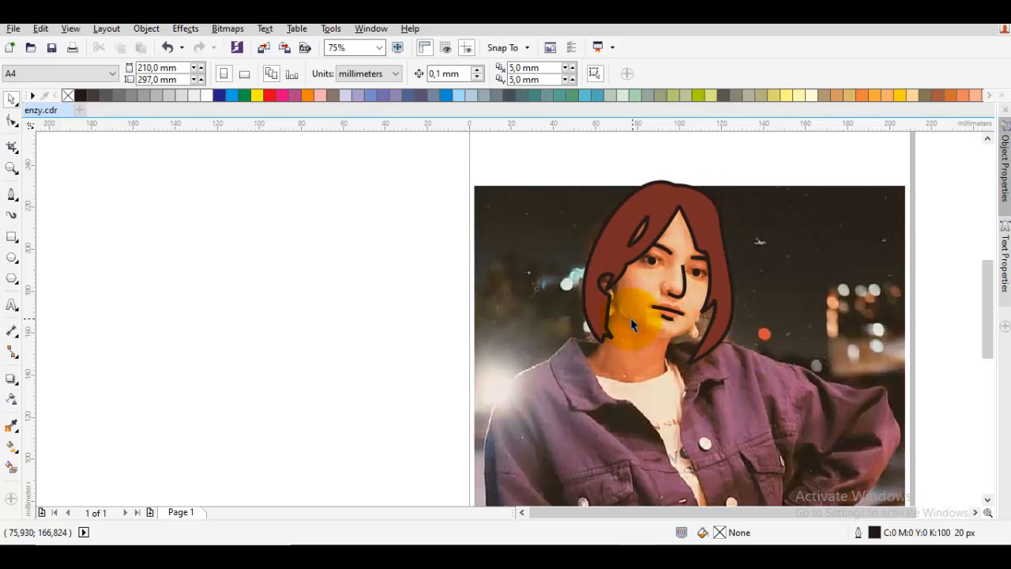
Move the photo off the page to review the traced hair and face alone, and undo the move.
scroll(630, 320, down, 1)
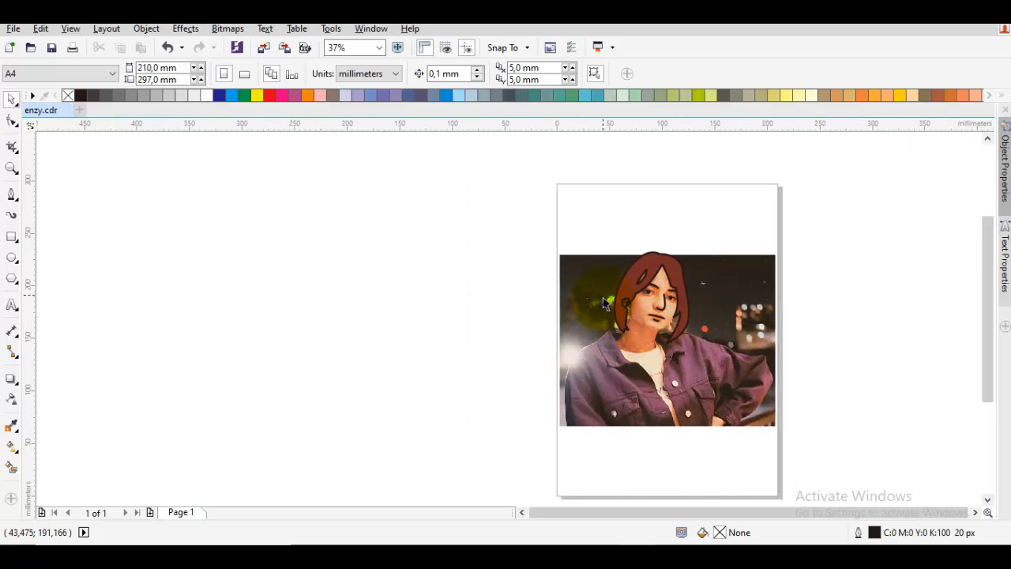
drag(604, 302, 845, 298)
click(751, 220)
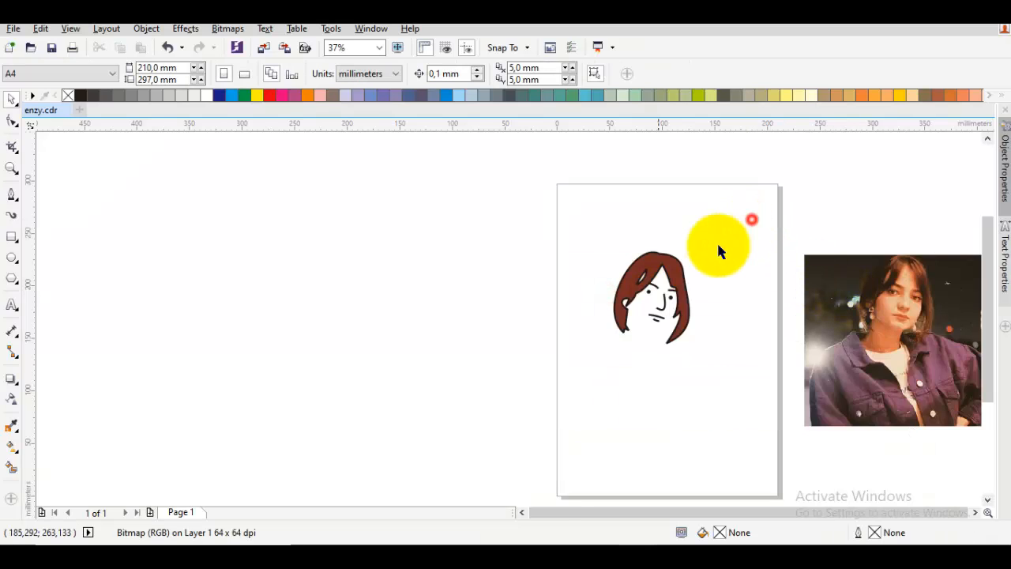
scroll(646, 293, up, 2)
key(ctrl+z)
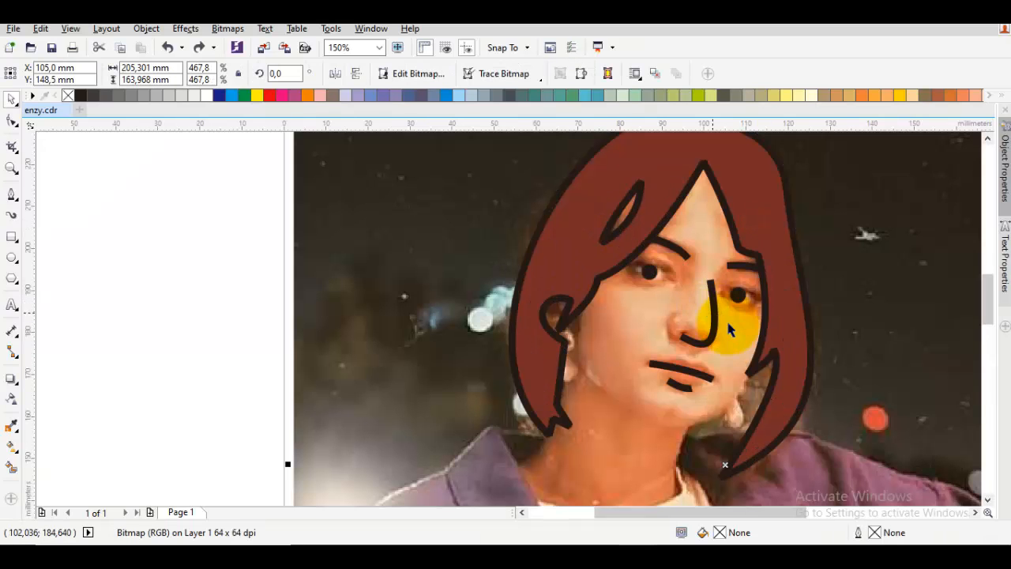
Move the hair outline's node at the tip of the notch beside the right cheek slightly upward.
key(space)
drag(745, 400, 738, 330)
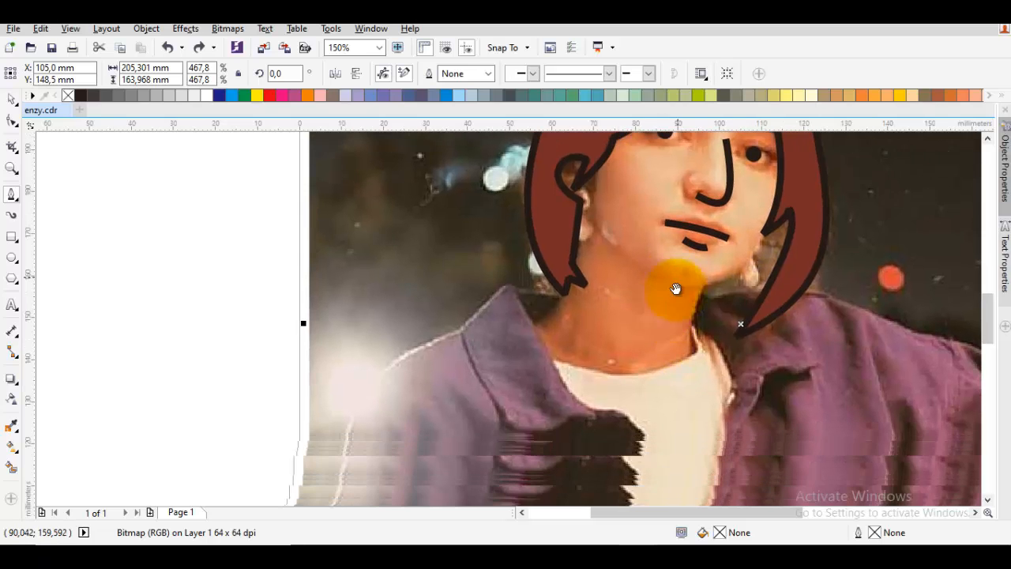
scroll(756, 249, up, 1)
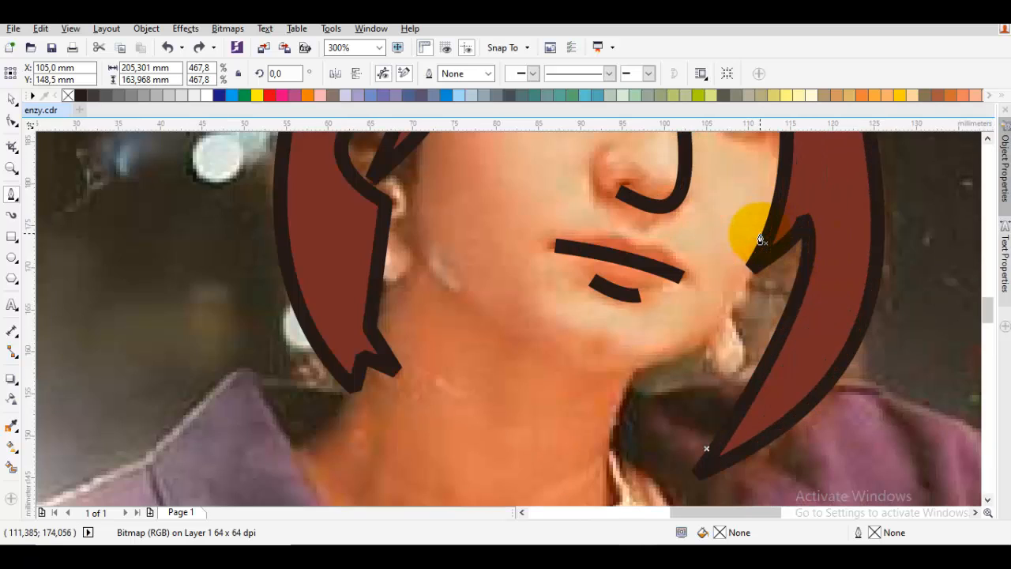
key(space)
double_click(826, 222)
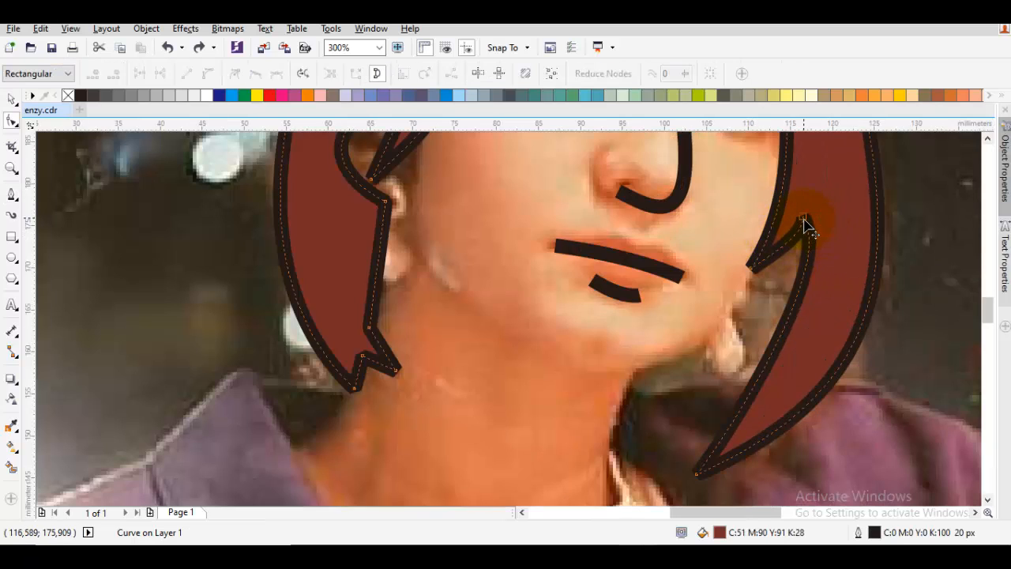
drag(803, 217, 830, 301)
key(space)
key(Escape)
scroll(759, 284, down, 1)
Draw the jawline with the Pen tool from inside the right hair strand past the cheek to the neck, about 20 by 24 mm.
key(F5)
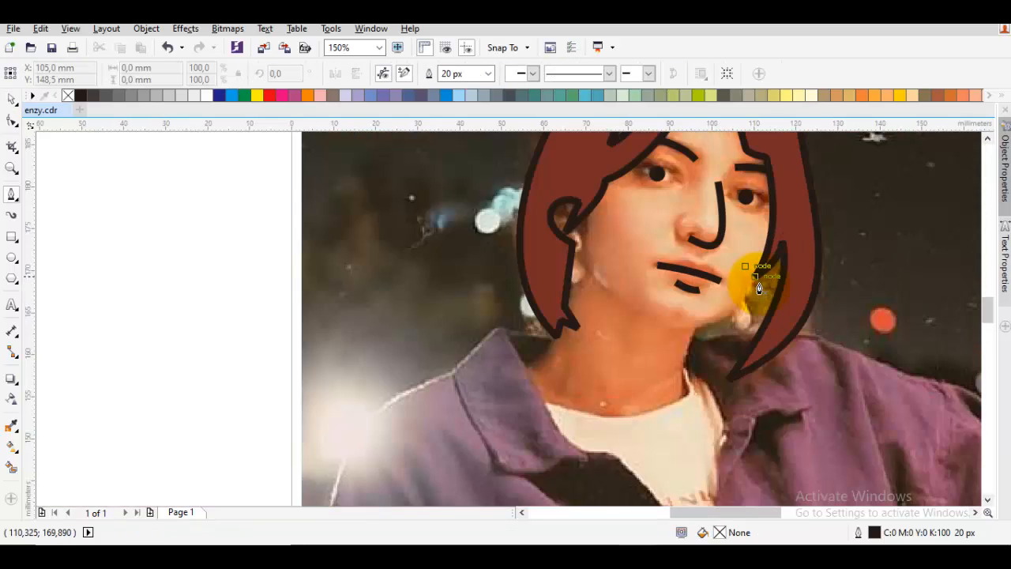
scroll(759, 282, up, 1)
click(797, 175)
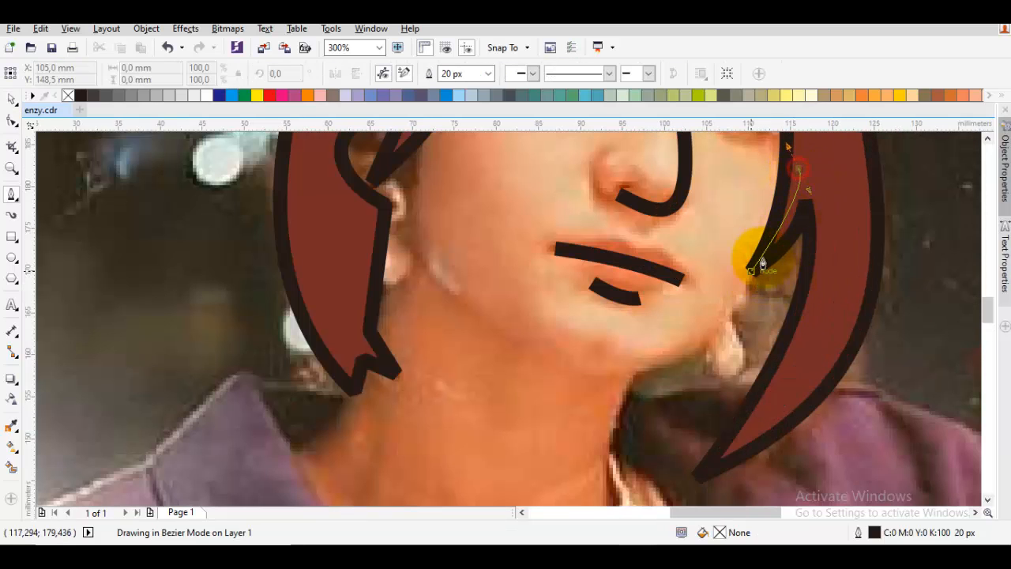
click(747, 278)
drag(747, 285, 726, 317)
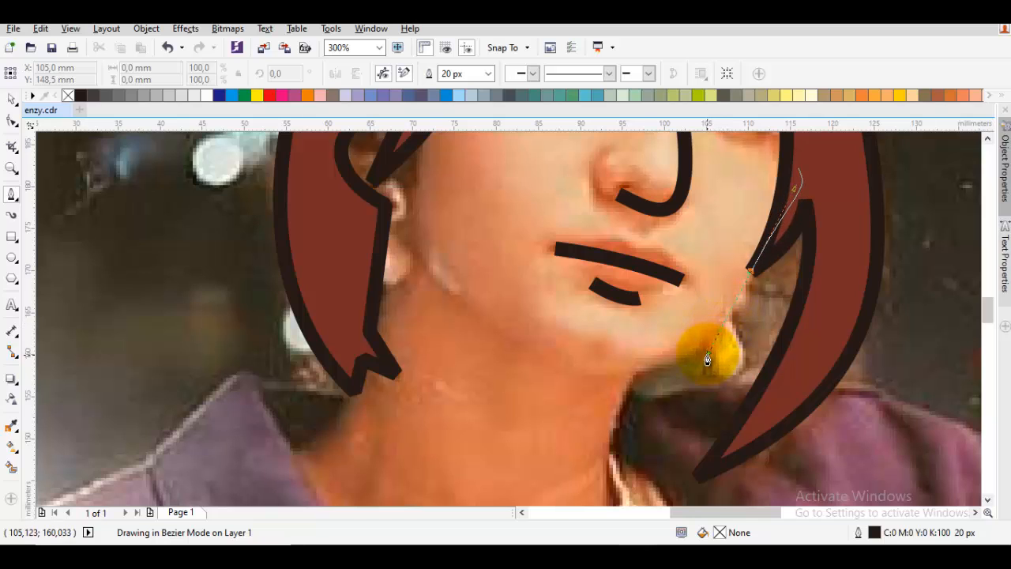
drag(707, 359, 707, 355)
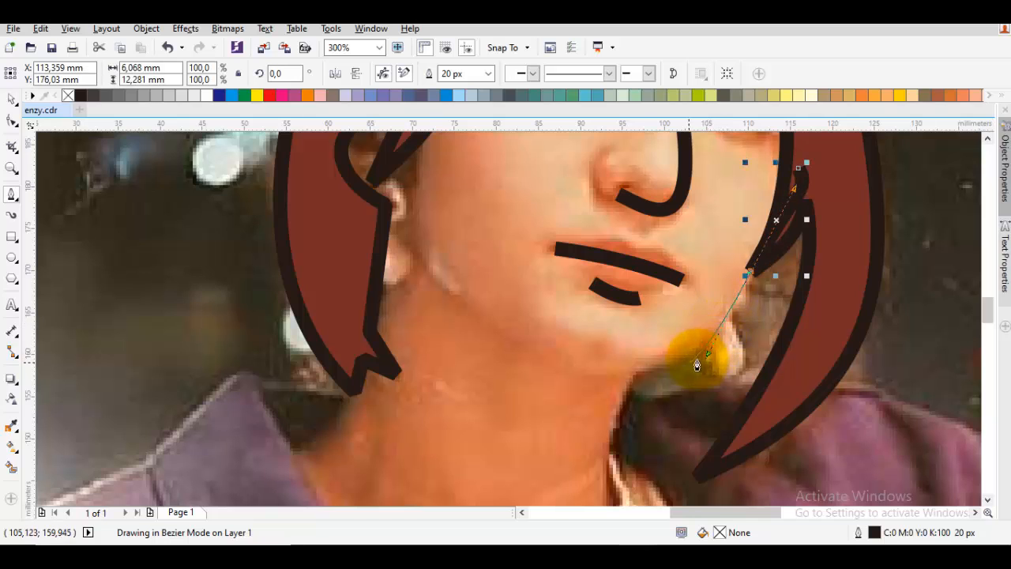
click(633, 376)
Extend the jaw path down the side of the neck and along the shirt neckline to the left collar, about 61 by 46 mm overall.
scroll(628, 375, down, 2)
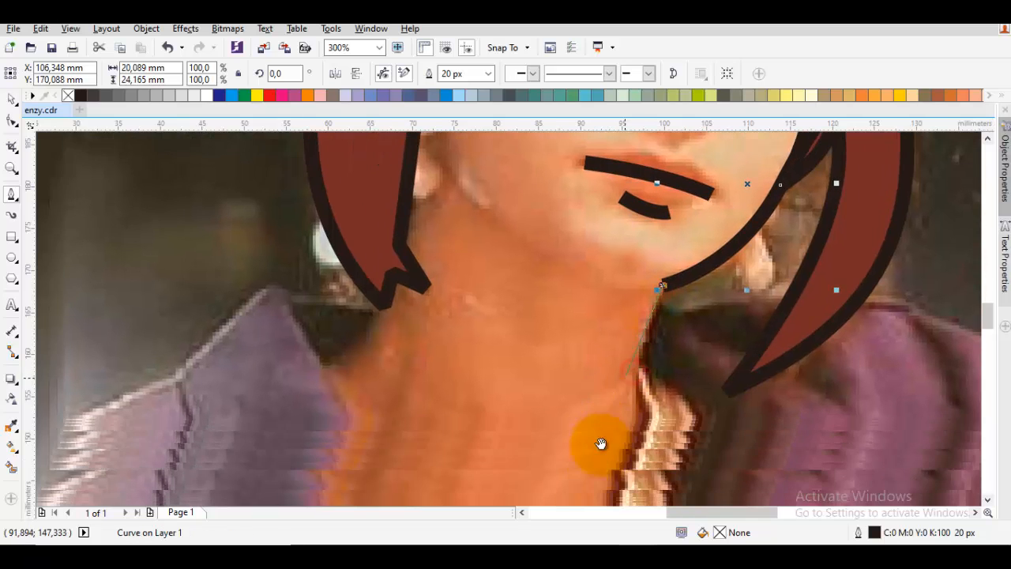
drag(623, 386, 640, 337)
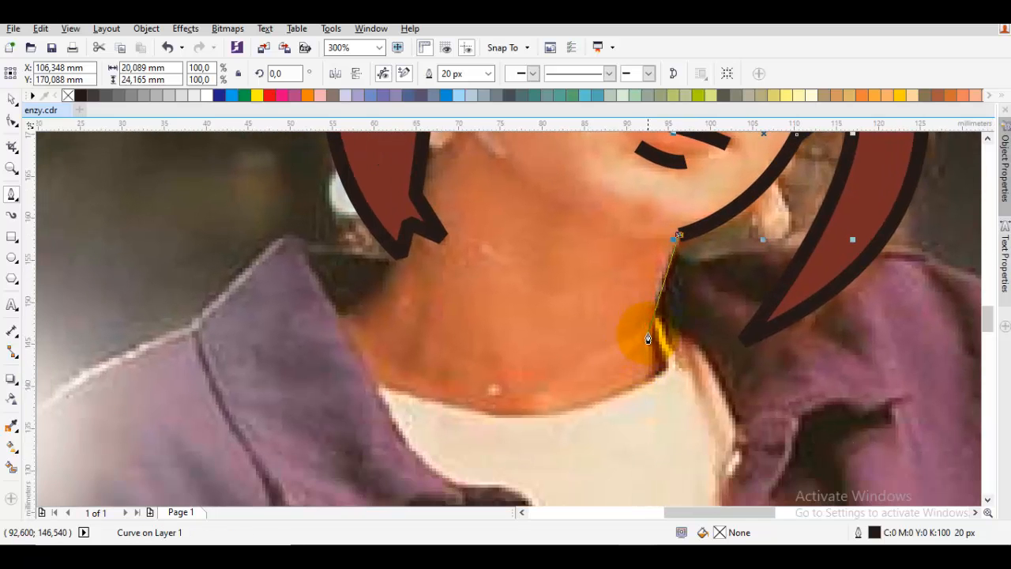
click(650, 324)
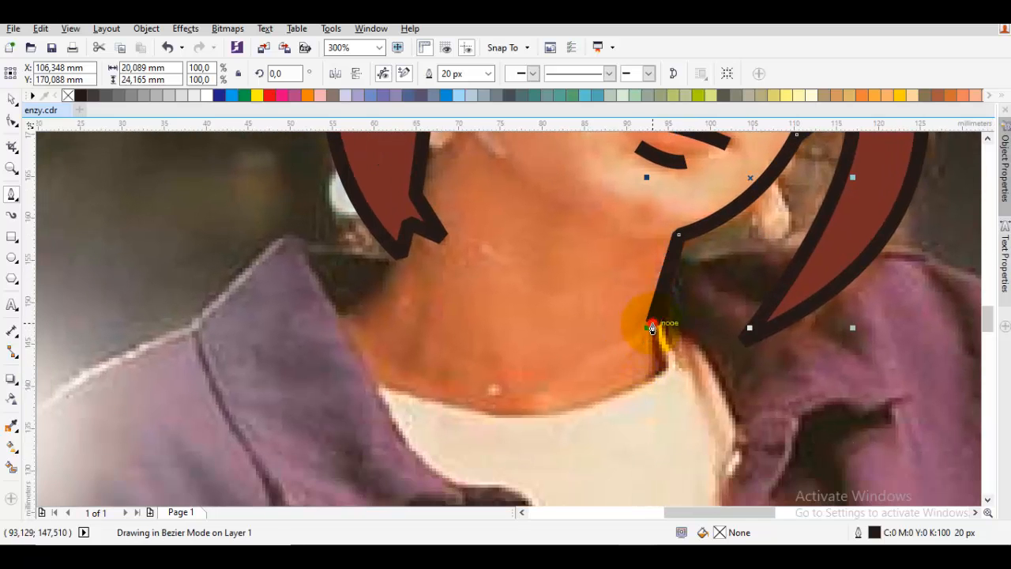
click(661, 371)
scroll(577, 408, down, 2)
drag(534, 398, 385, 309)
drag(385, 309, 429, 282)
scroll(431, 284, up, 1)
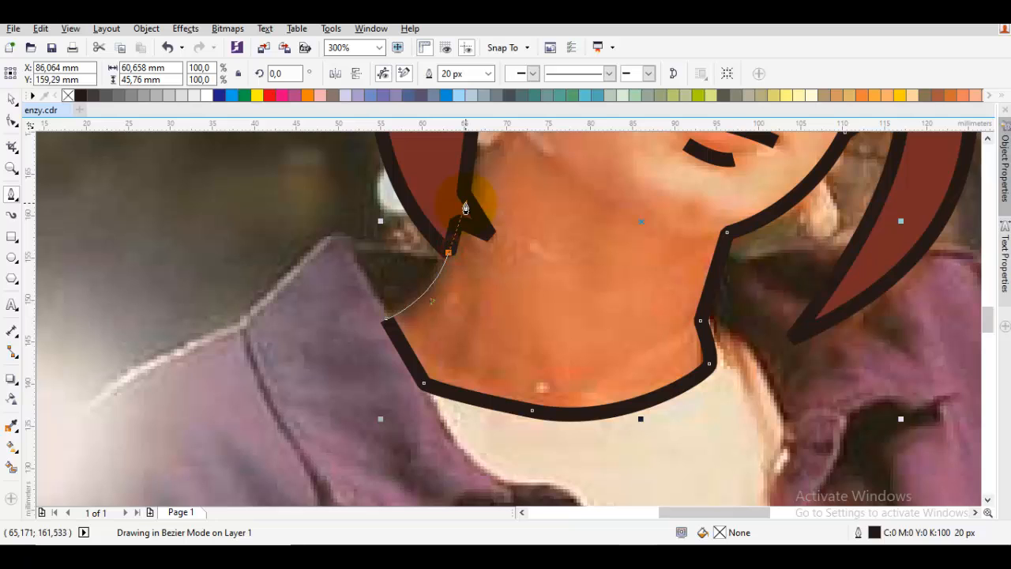
Continue the neck path with a curved segment from the left collar up to the tip of the left hair section, undoing a misplaced node.
drag(466, 207, 464, 210)
scroll(442, 229, up, 1)
key(ctrl+z)
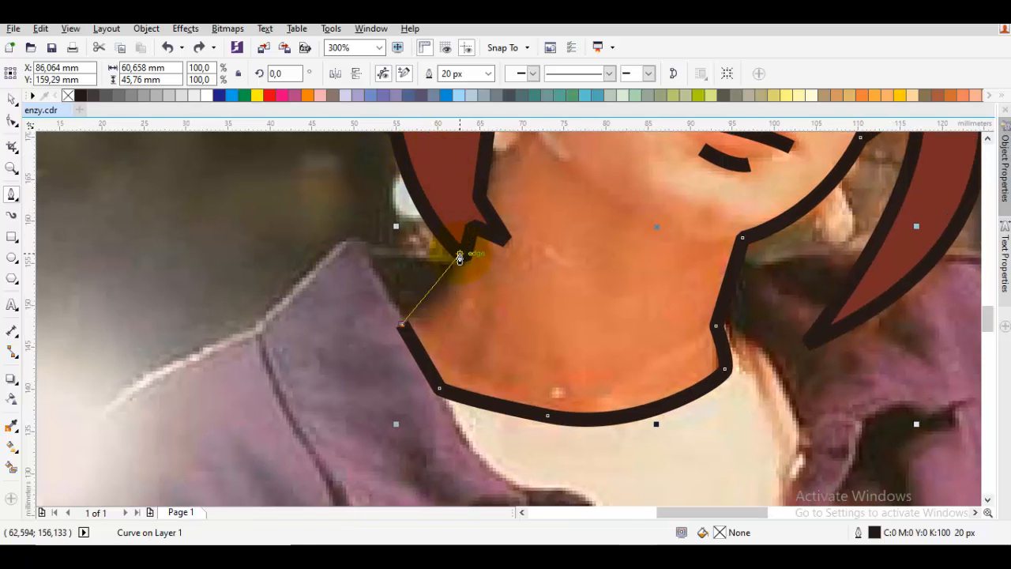
drag(460, 256, 463, 245)
drag(468, 208, 466, 203)
scroll(462, 198, down, 1)
scroll(456, 271, up, 3)
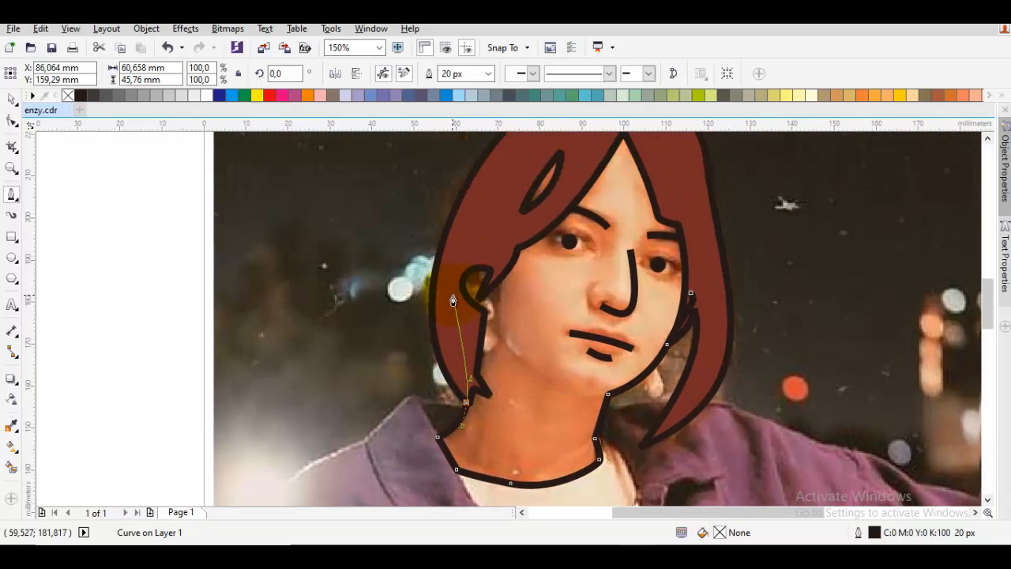
Carry the path up through the left hair, over the crown and down the right side, closing the face shape at about 65 by 88 mm.
click(458, 251)
scroll(485, 171, up, 7)
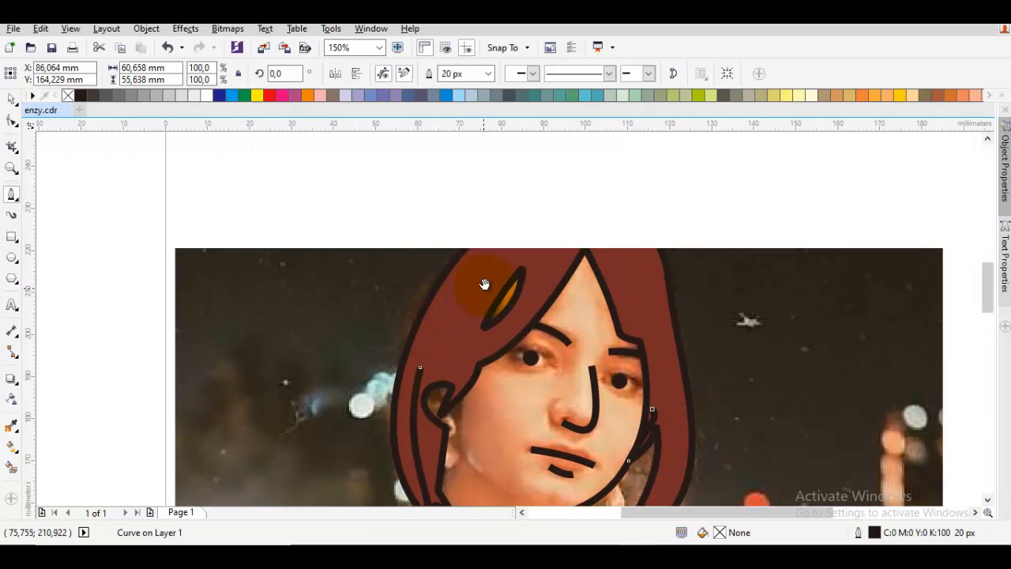
scroll(481, 284, down, 2)
drag(569, 230, 616, 235)
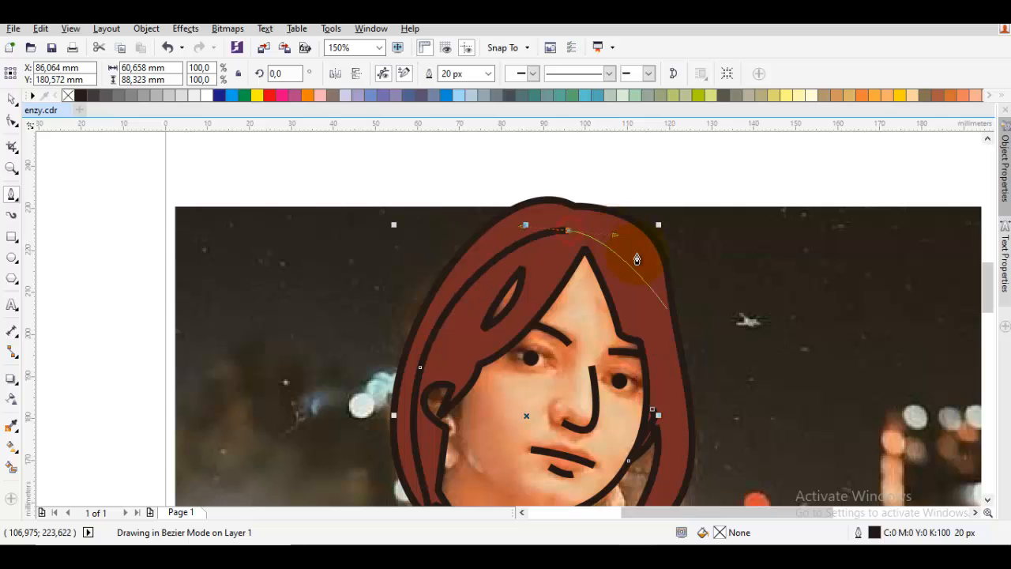
scroll(660, 304, down, 1)
drag(622, 292, 627, 313)
drag(618, 387, 643, 361)
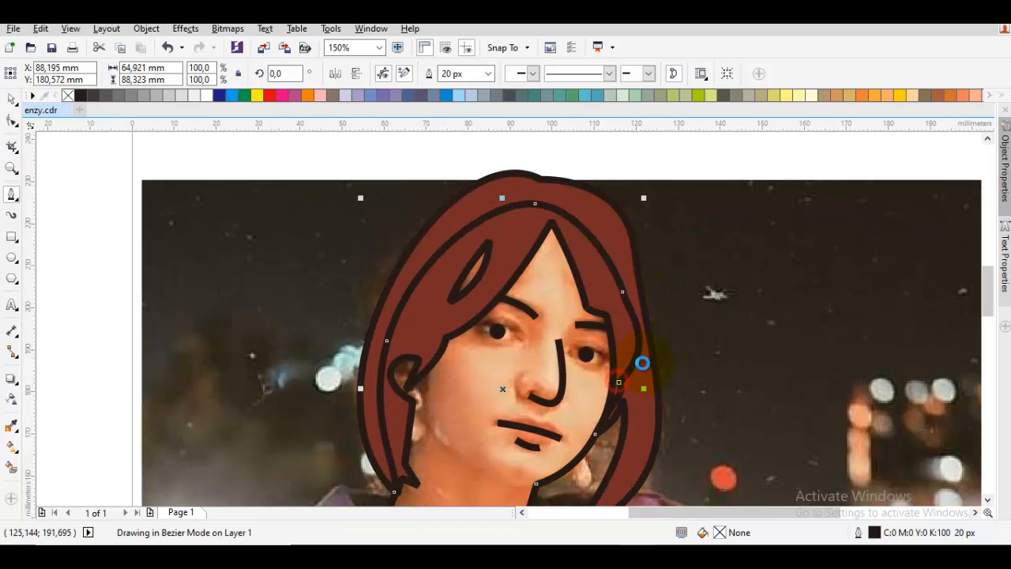
Place the closed face and neck shape directly in front of the photo, behind the hair and facial features.
scroll(643, 361, down, 3)
right_click(539, 293)
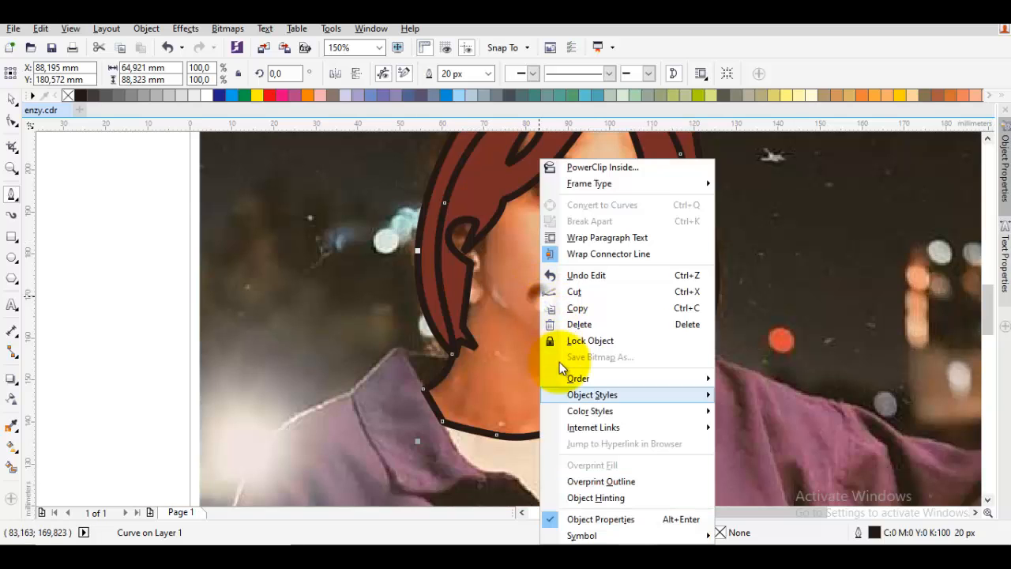
mouse_move(612, 379)
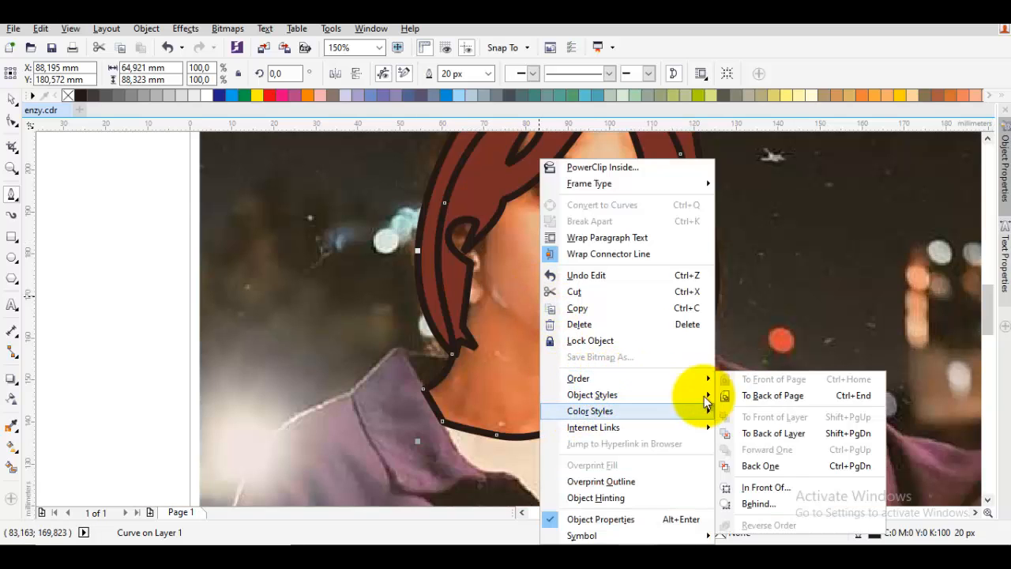
click(733, 482)
click(753, 369)
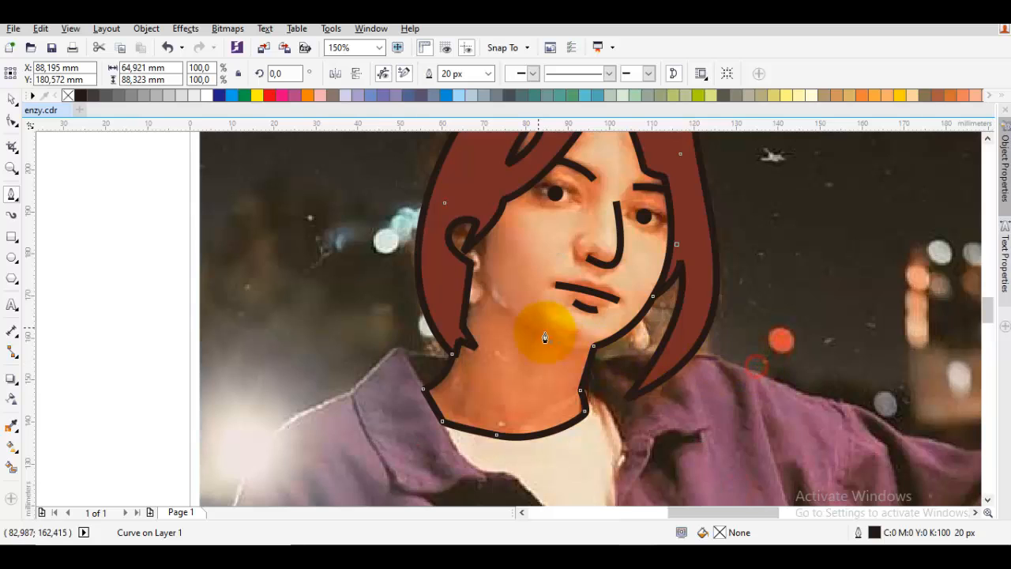
Draw a curved Pen tool line from the left ear along the lower cheek and chin to the existing jaw corner at the neck.
scroll(541, 334, up, 1)
drag(531, 324, 631, 383)
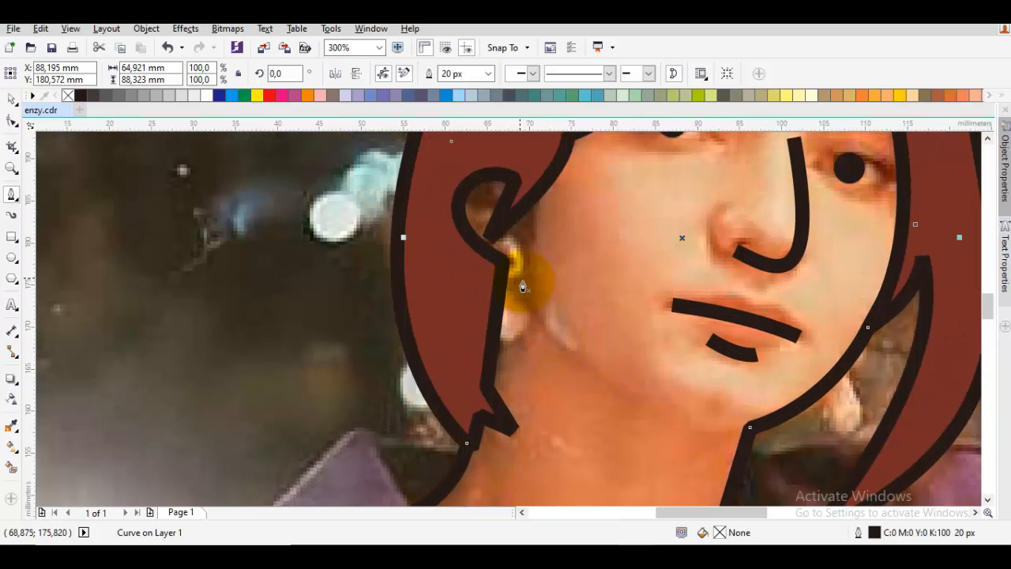
mouse_move(519, 278)
mouse_down()
mouse_move(535, 340)
mouse_move(545, 344)
mouse_up()
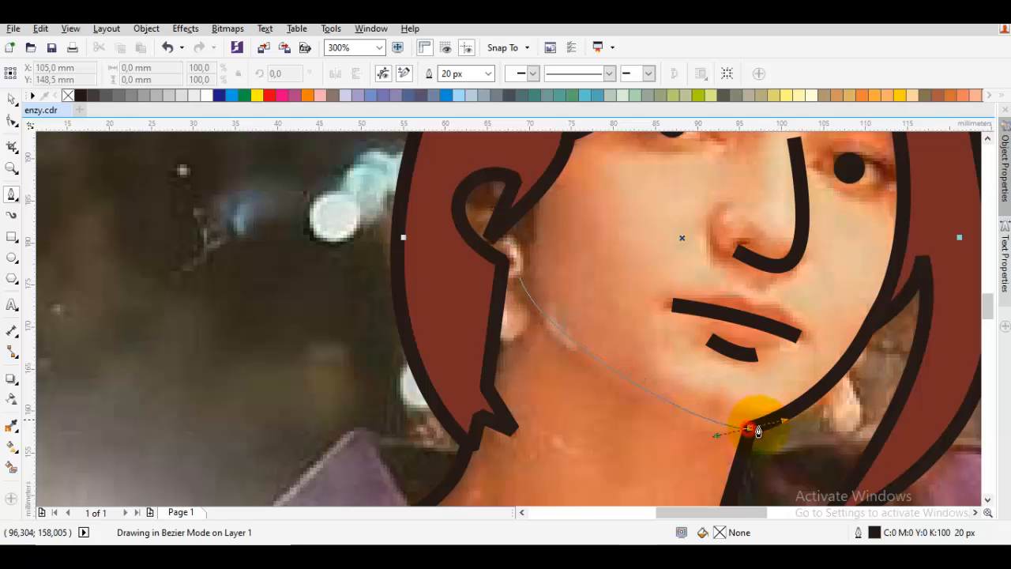
drag(758, 431, 822, 418)
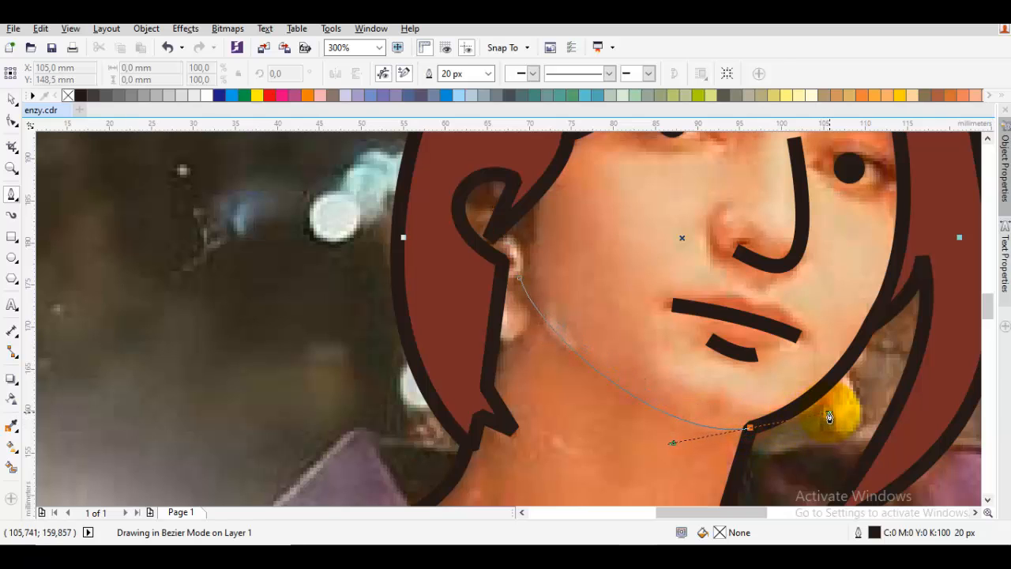
key(space)
scroll(829, 411, down, 1)
key(Escape)
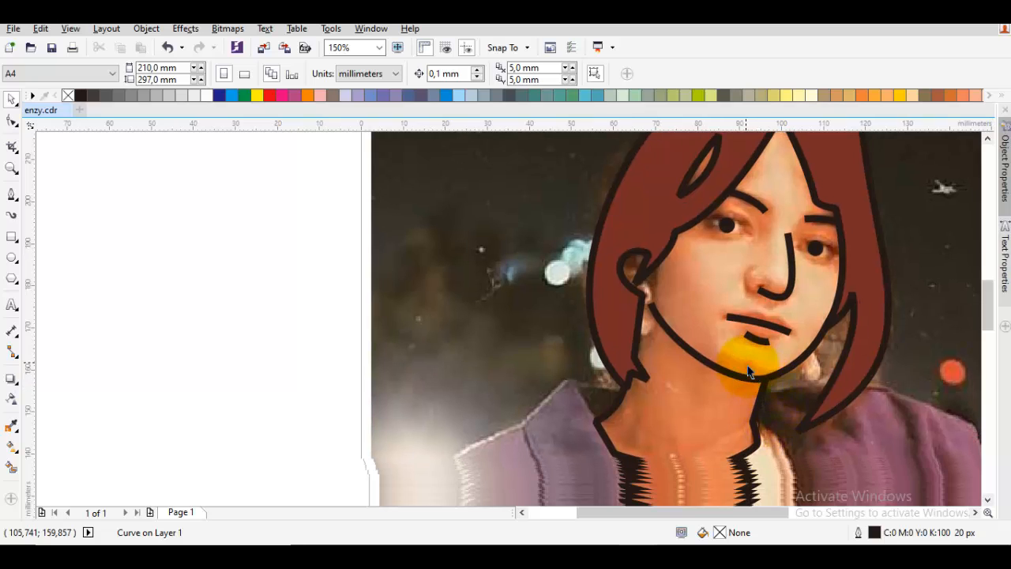
Draw a small curved Pen tool line inside the left ear loop to mark the inner ear.
key(space)
drag(747, 366, 744, 390)
key(space)
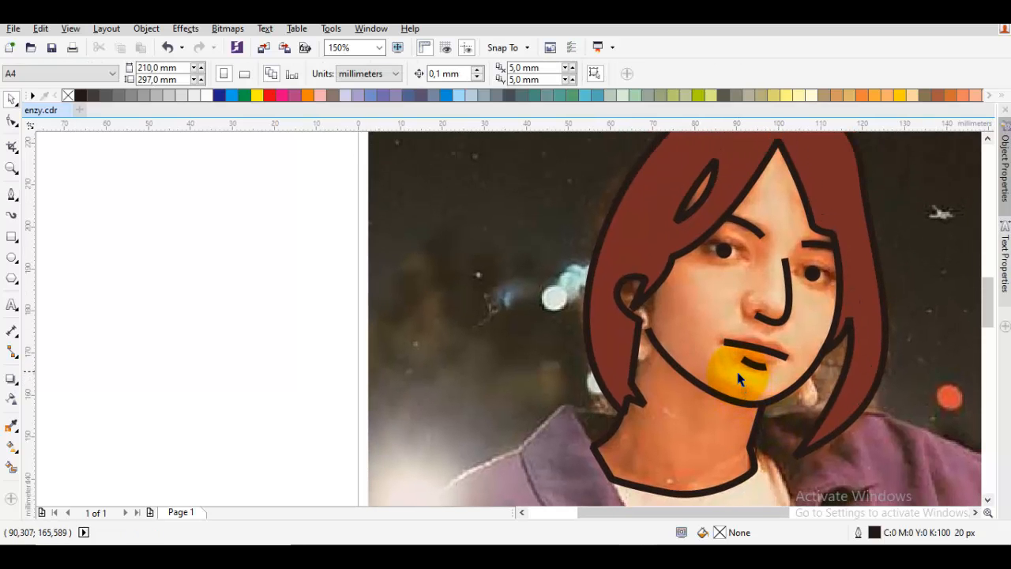
scroll(740, 382, up, 1)
key(space)
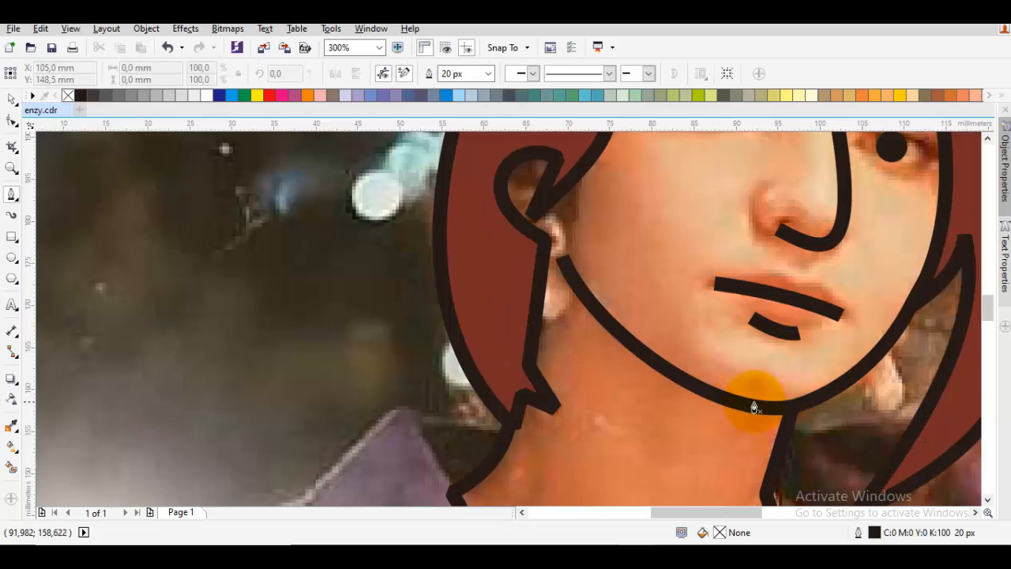
drag(751, 401, 809, 401)
drag(745, 372, 748, 473)
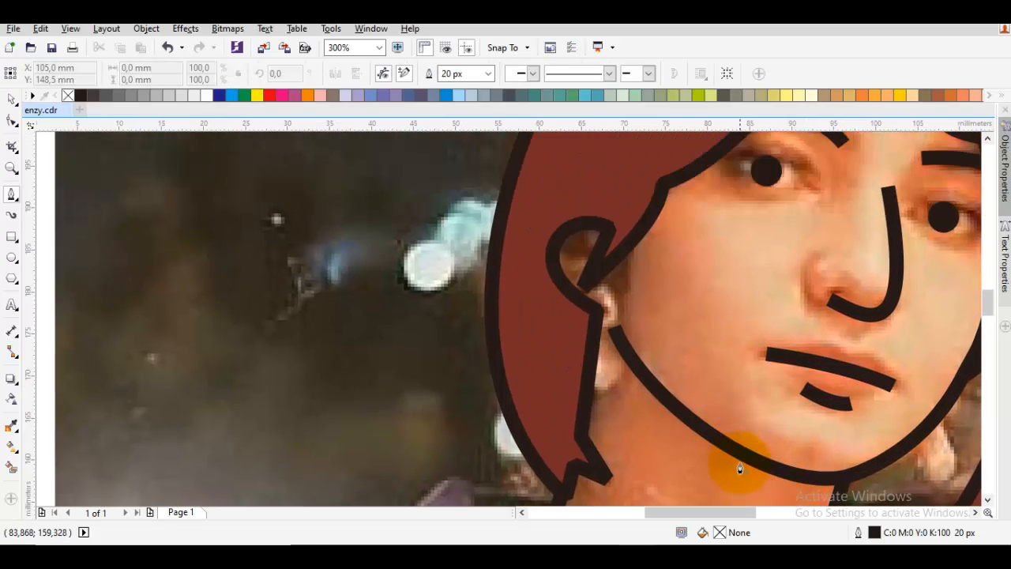
key(space)
scroll(634, 339, left, 2)
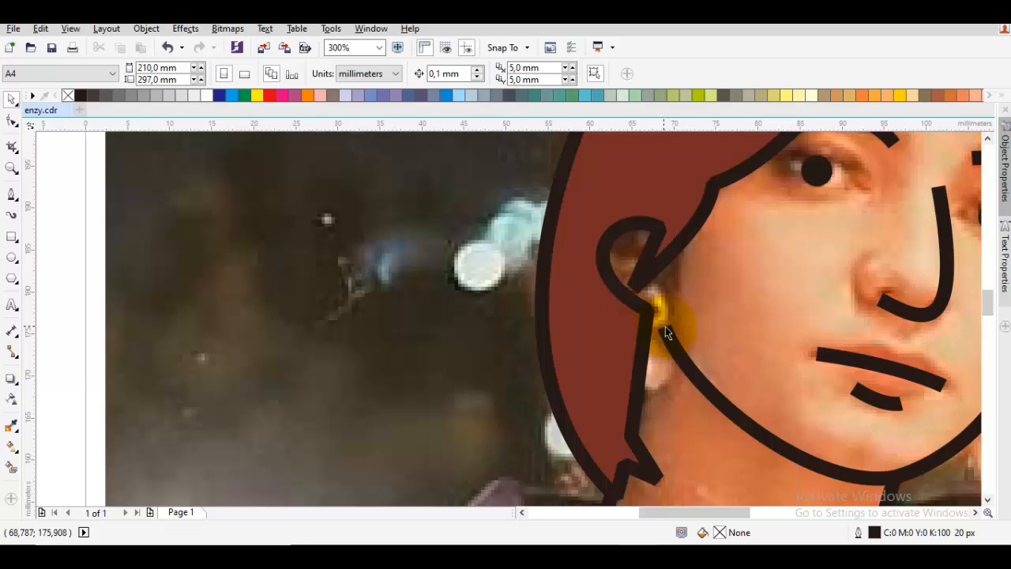
key(space)
scroll(649, 305, up, 1)
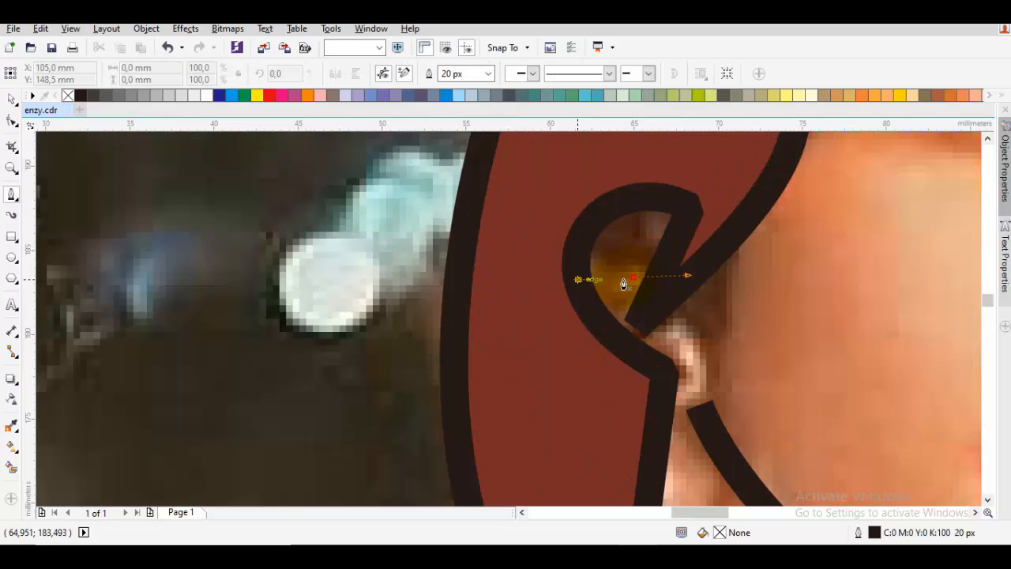
drag(623, 279, 578, 266)
click(677, 231)
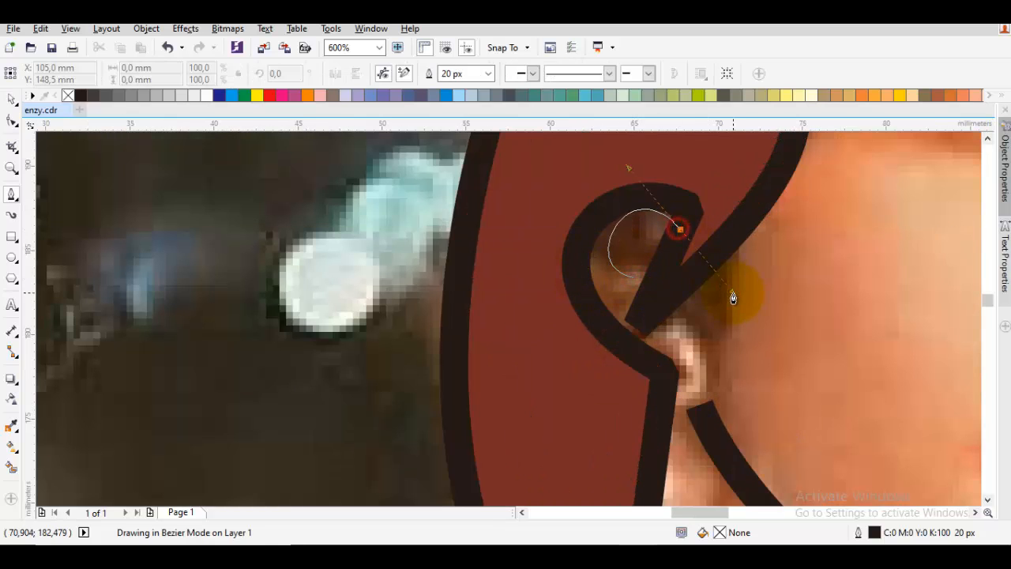
key(space)
Draw a curved Pen tool line over the left eye from its inner to its outer corner as the upper eyelid.
scroll(722, 293, down, 2)
click(739, 342)
drag(740, 344, 564, 285)
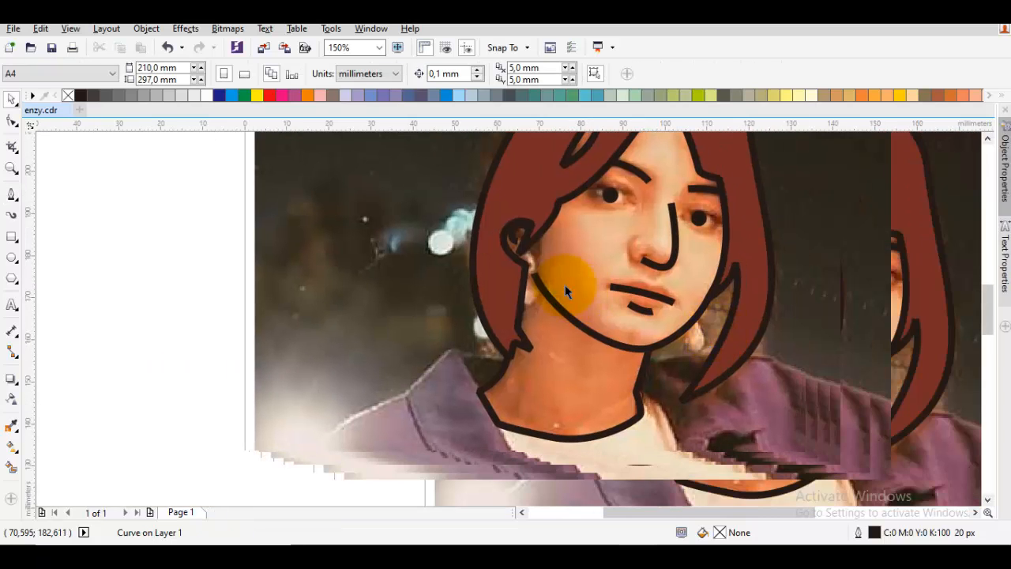
click(641, 331)
scroll(659, 192, up, 4)
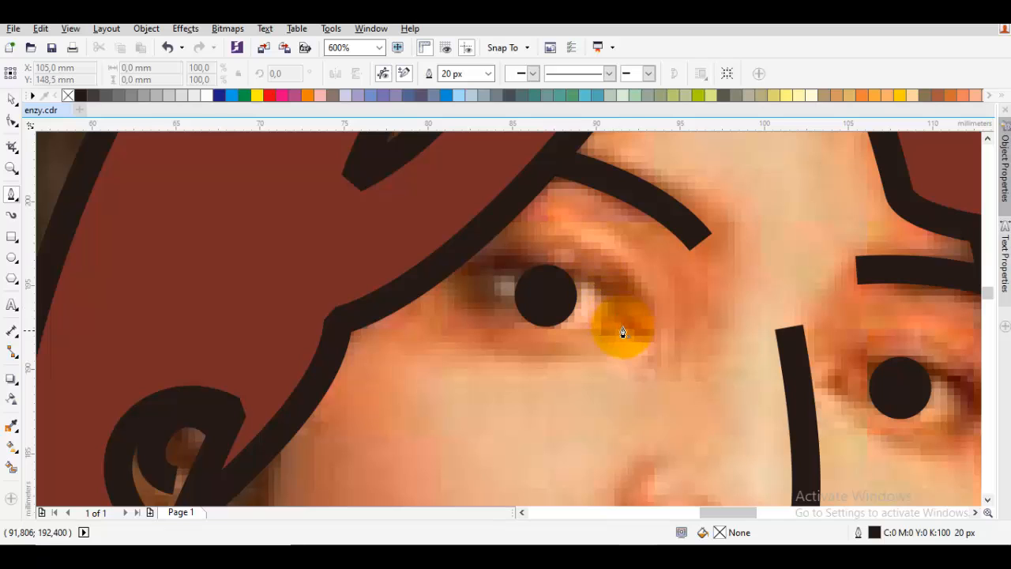
drag(630, 332, 567, 258)
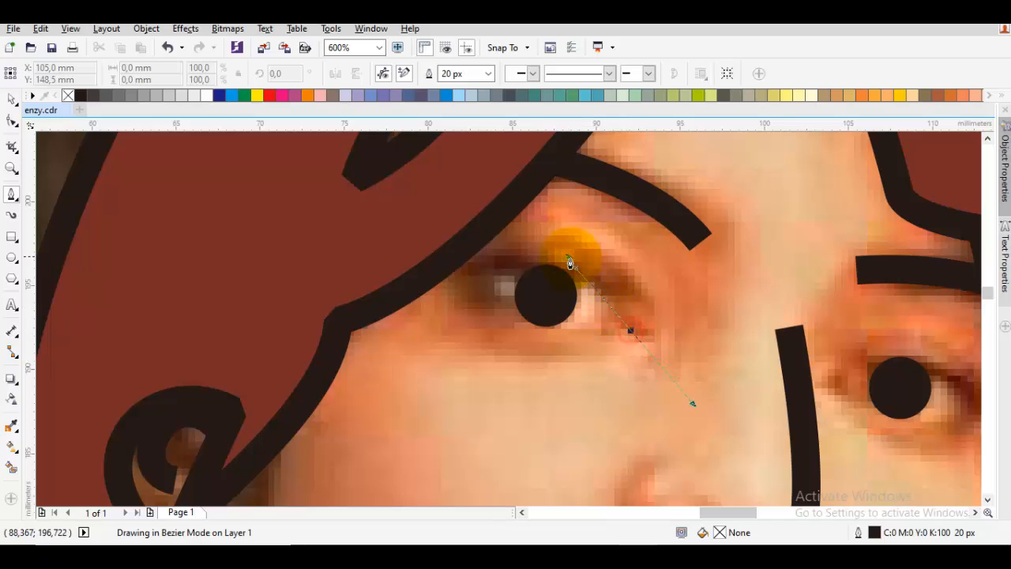
click(472, 267)
key(space)
key(Escape)
Draw a matching upper eyelid curve over the right eye with the Pen tool, from the nose side to the hair edge.
drag(778, 356, 503, 286)
key(space)
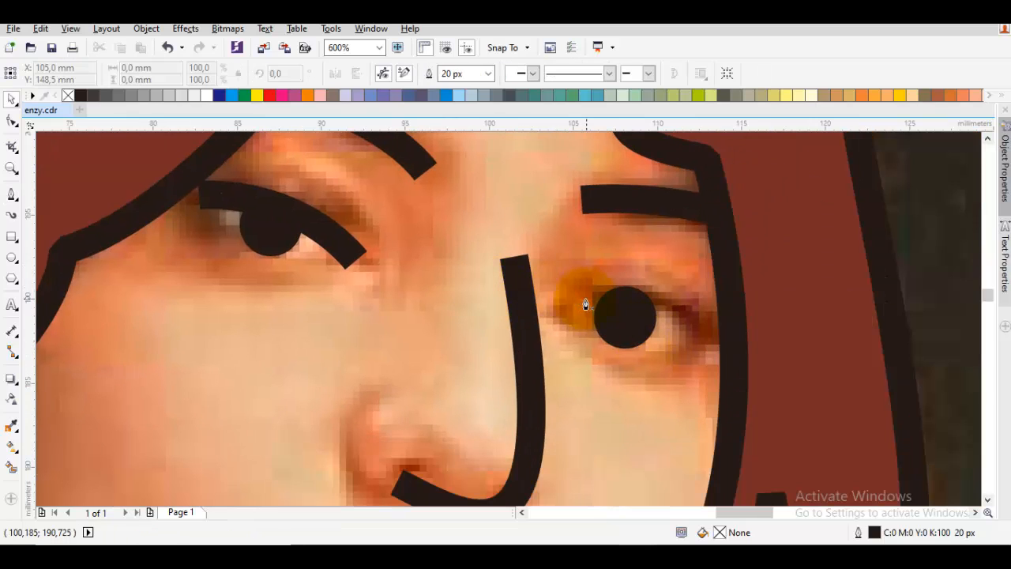
drag(567, 298, 659, 268)
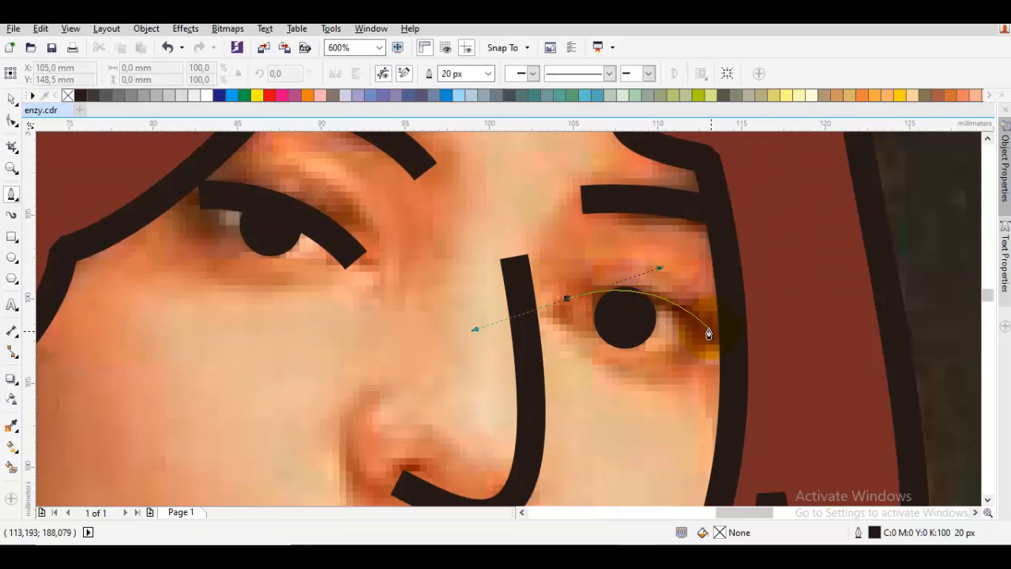
click(711, 340)
key(space)
key(Escape)
Fill the closed face and neck shape with a light peach skin colour.
scroll(702, 345, down, 4)
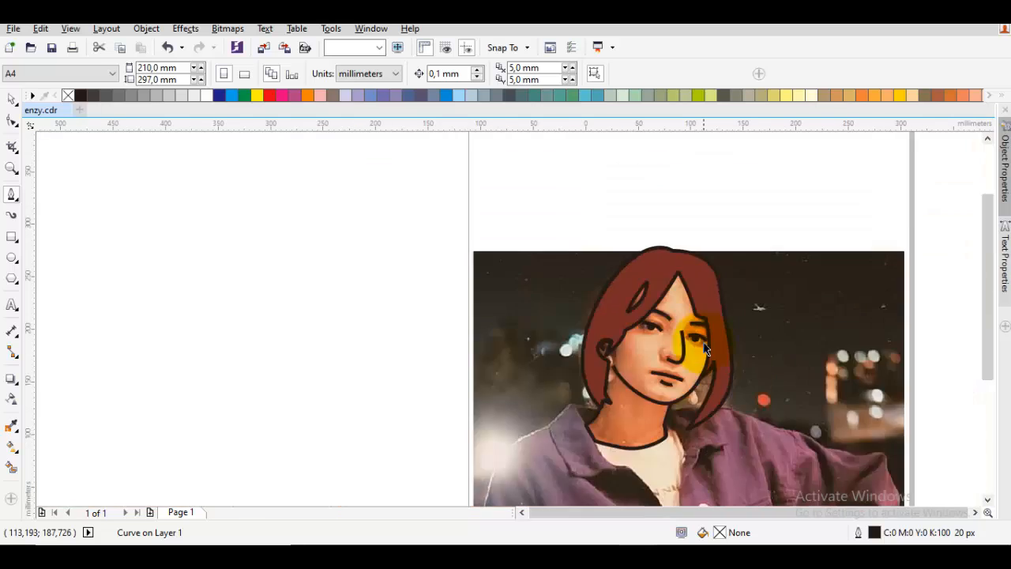
scroll(698, 348, up, 3)
click(681, 330)
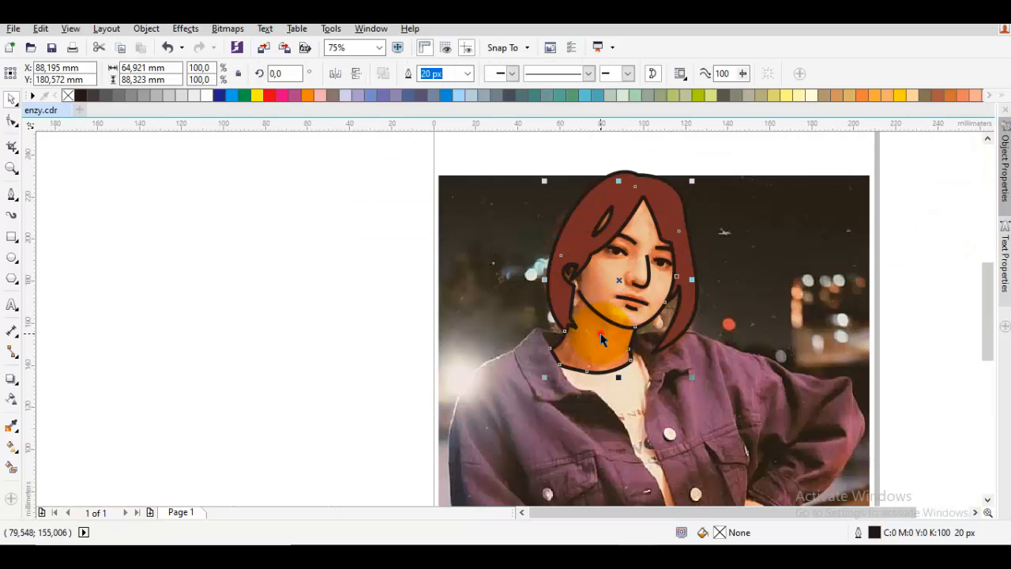
click(912, 96)
click(899, 217)
Undo the skin colour fill of the face and neck shape.
scroll(638, 300, up, 4)
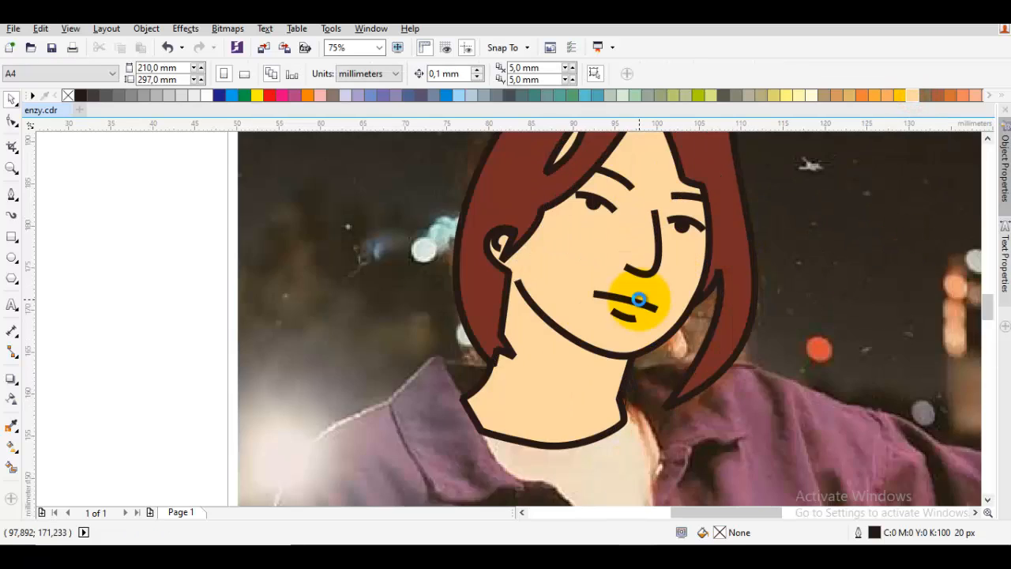
click(640, 308)
key(ctrl+z)
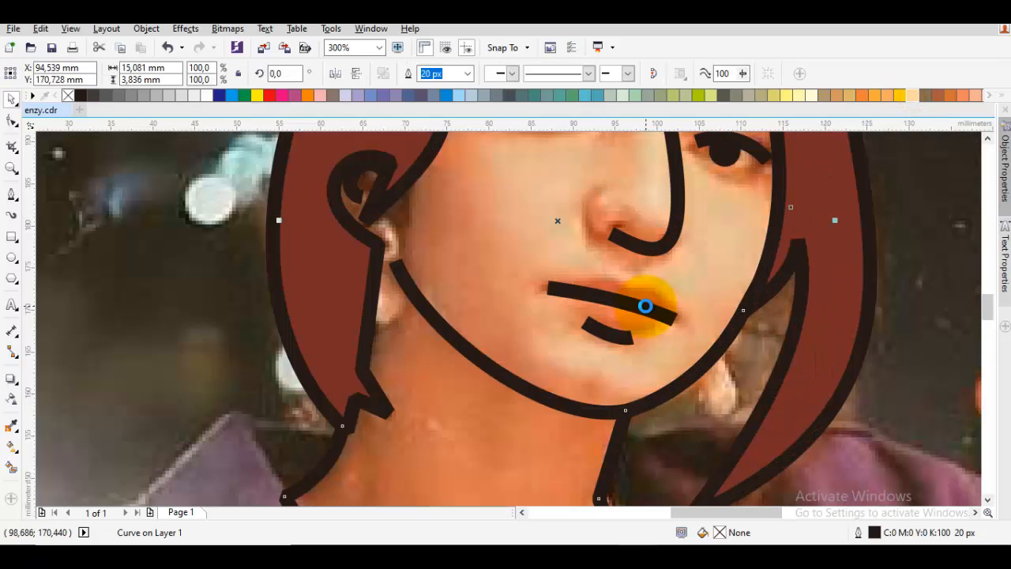
Shorten the mouth line by moving its left end node about 1 mm inward with the Shape tool.
double_click(648, 310)
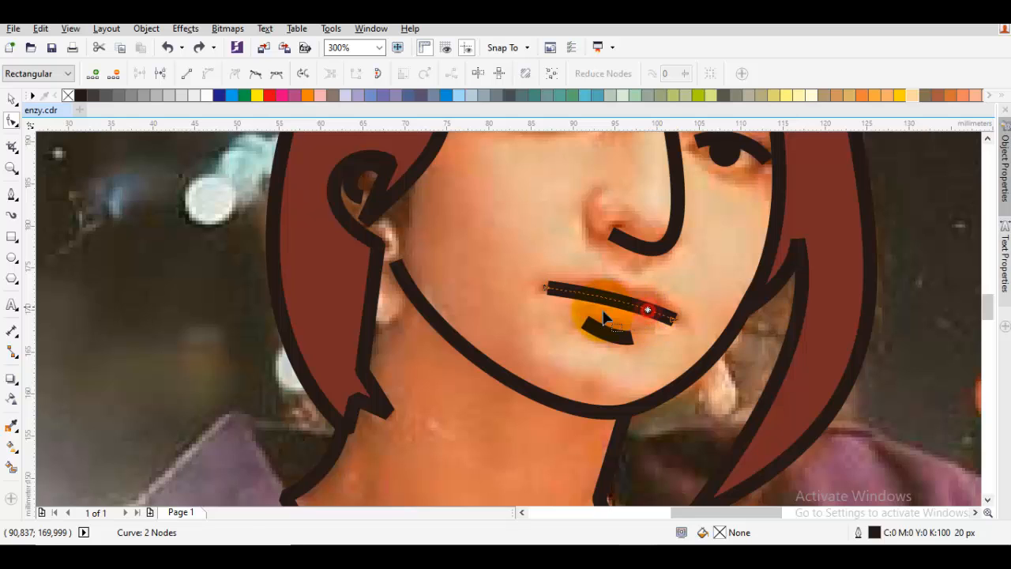
scroll(561, 305, up, 2)
click(536, 277)
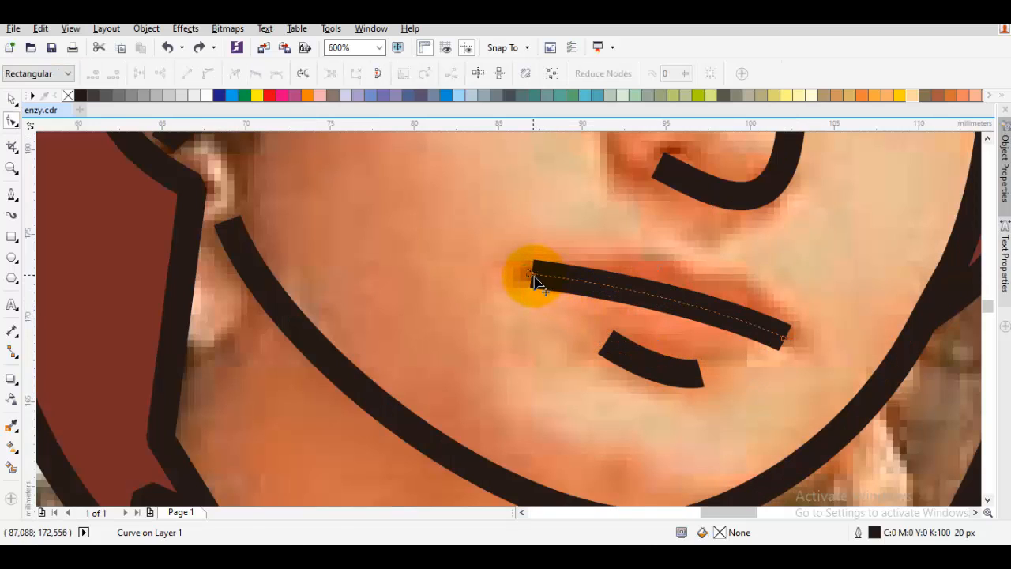
drag(534, 276, 551, 277)
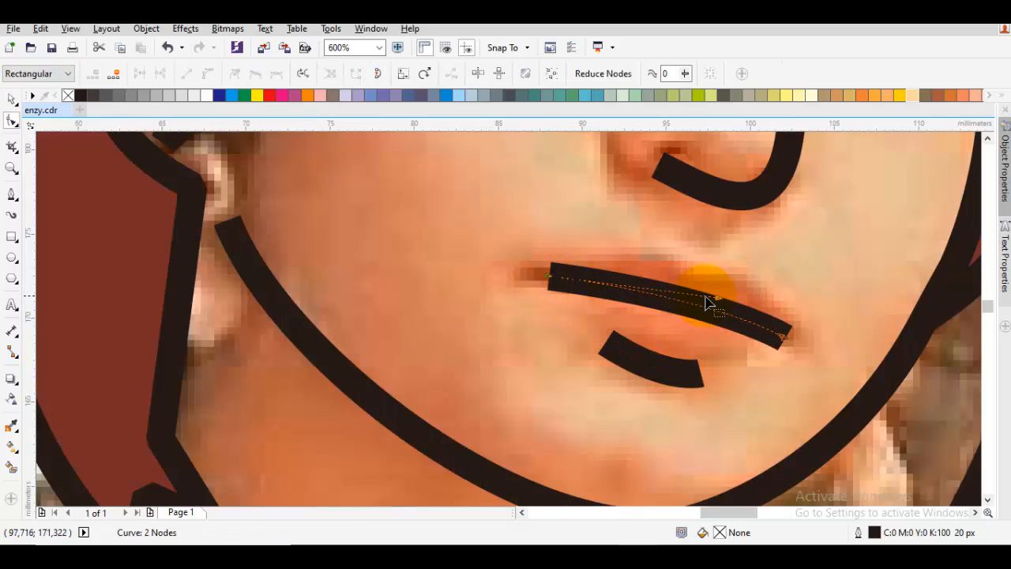
drag(669, 298, 669, 298)
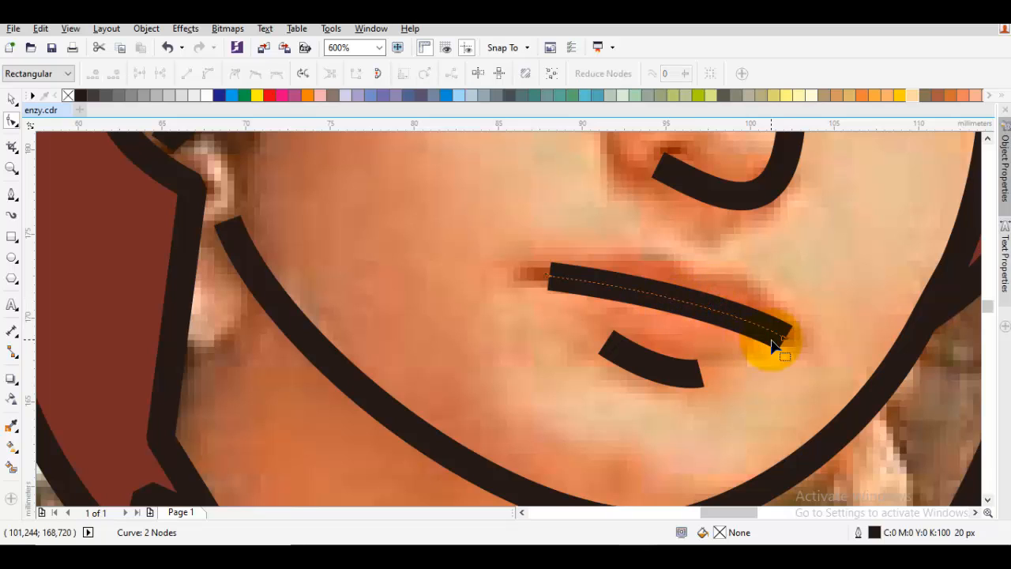
Flatten the mouth line by moving its right end node's curve handle about 3 mm toward the middle.
click(783, 341)
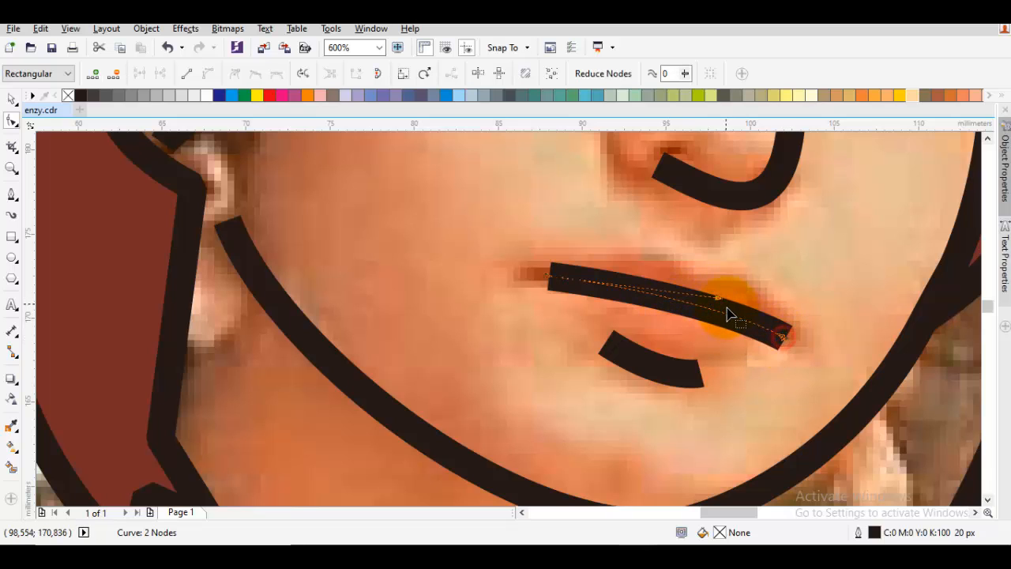
drag(715, 301, 667, 298)
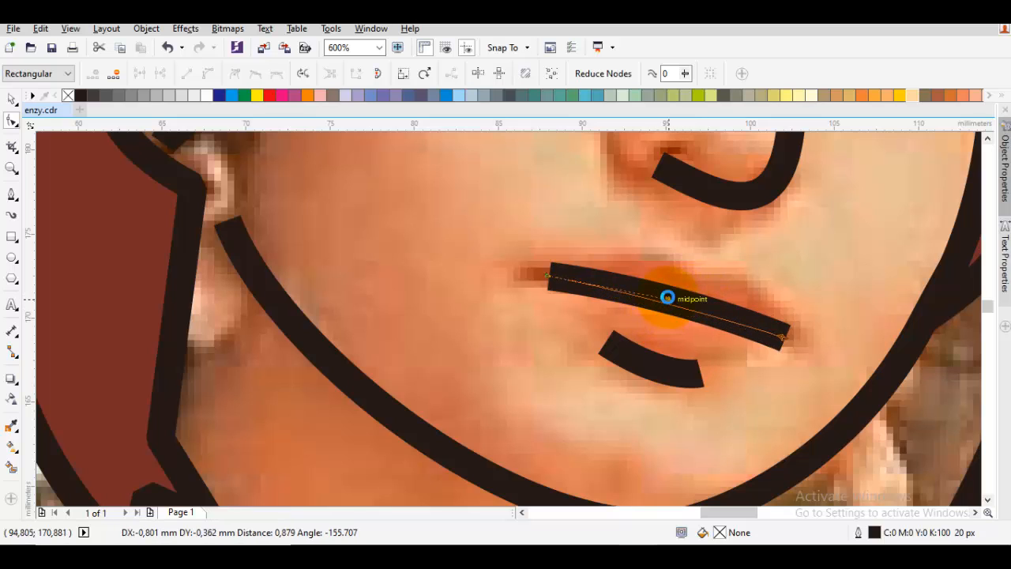
key(space)
Fill the closed face and neck shape with light peach, C:0 M:20 Y:40 K:0, and deselect it.
scroll(674, 302, down, 2)
scroll(673, 302, down, 3)
click(597, 276)
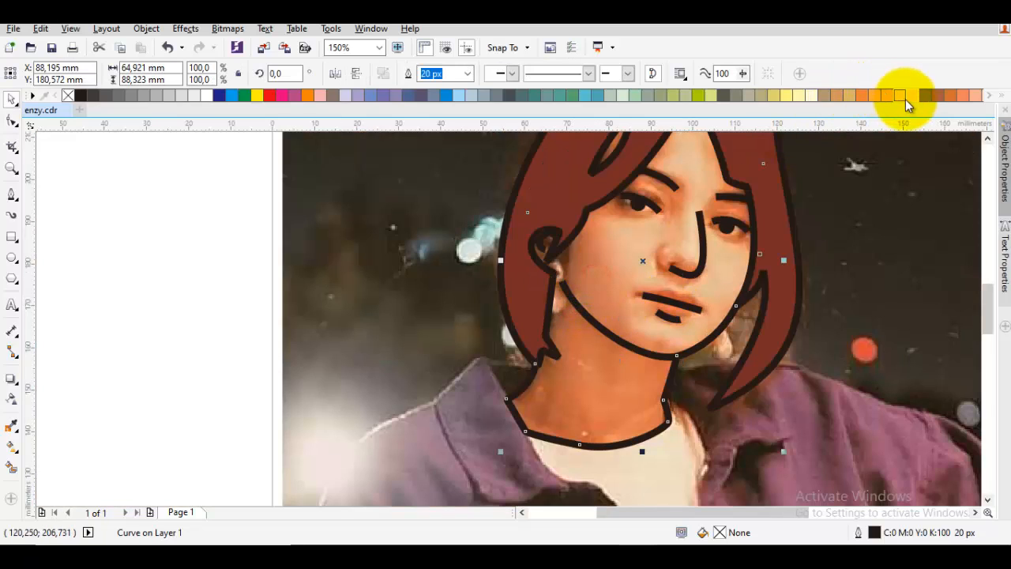
click(910, 98)
click(848, 261)
scroll(848, 261, down, 2)
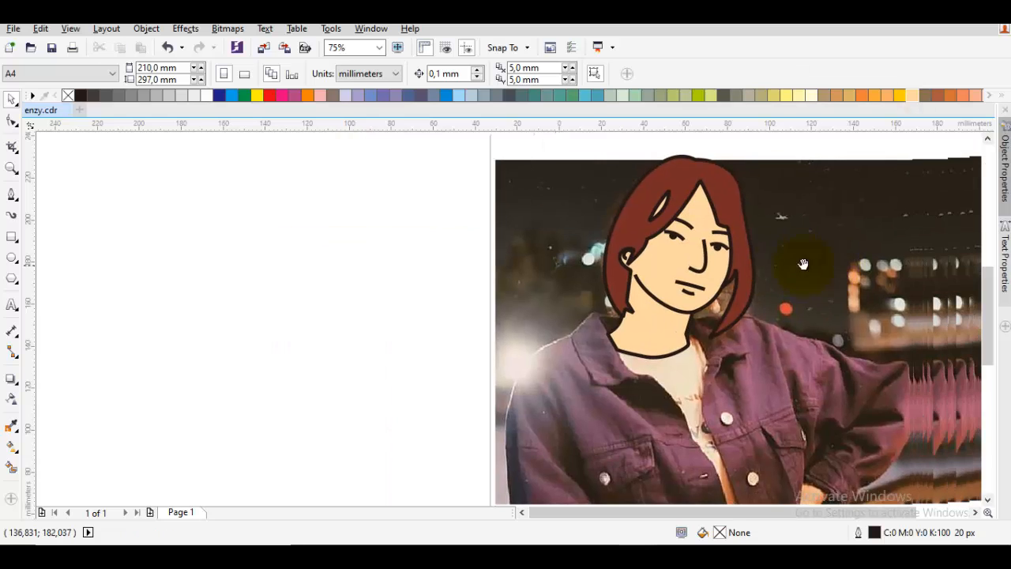
Straighten the mouth line further by shifting its right node's curve handle about 2 mm toward the left end.
scroll(721, 283, up, 3)
double_click(690, 301)
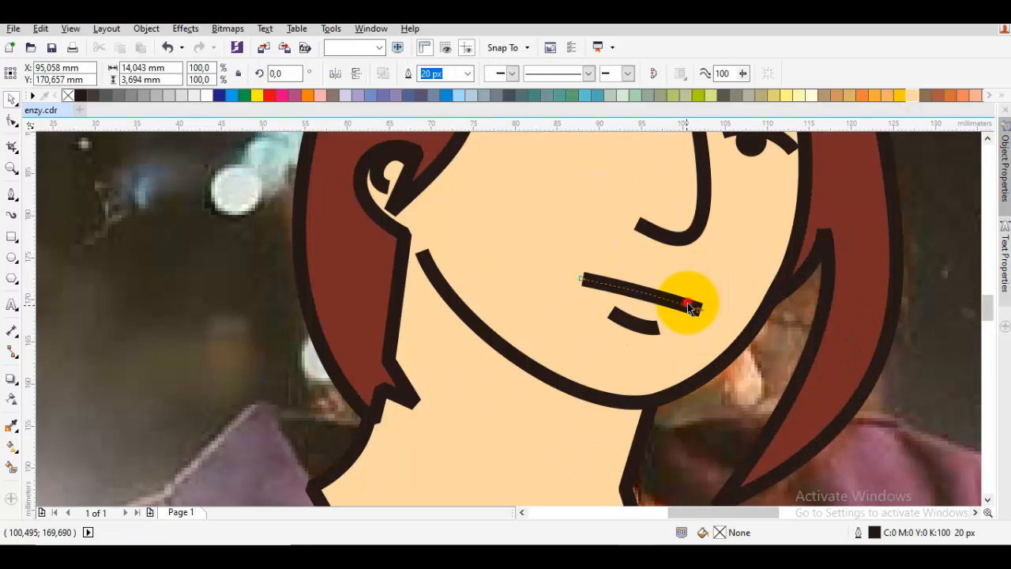
scroll(690, 308, up, 1)
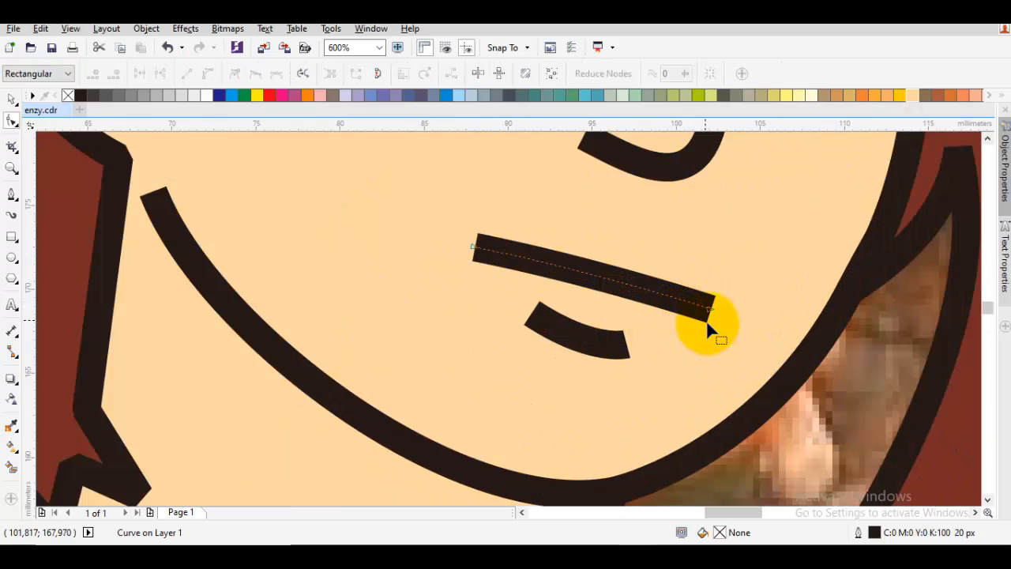
click(705, 311)
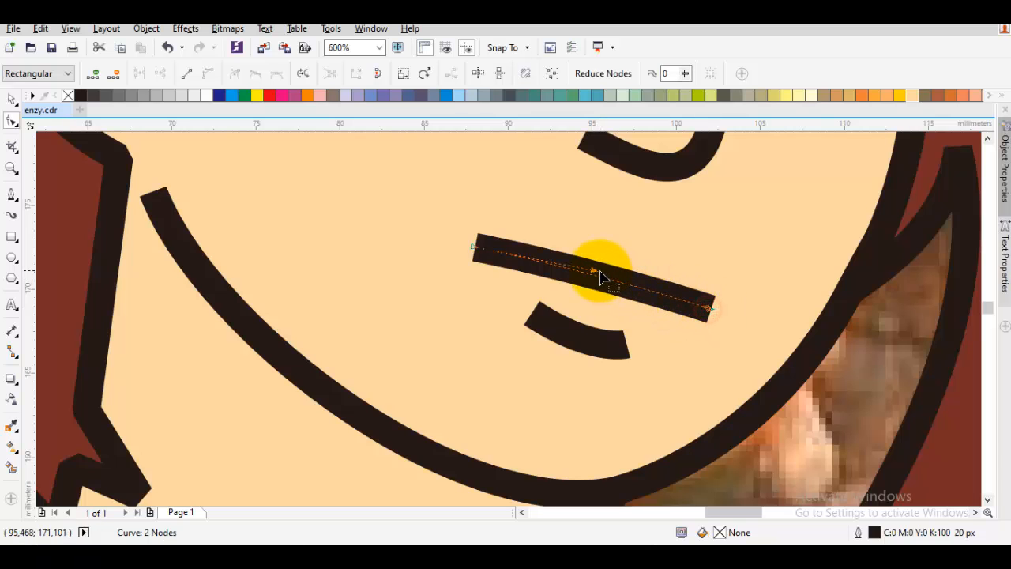
drag(596, 276, 567, 263)
scroll(689, 299, down, 1)
key(space)
scroll(698, 304, down, 1)
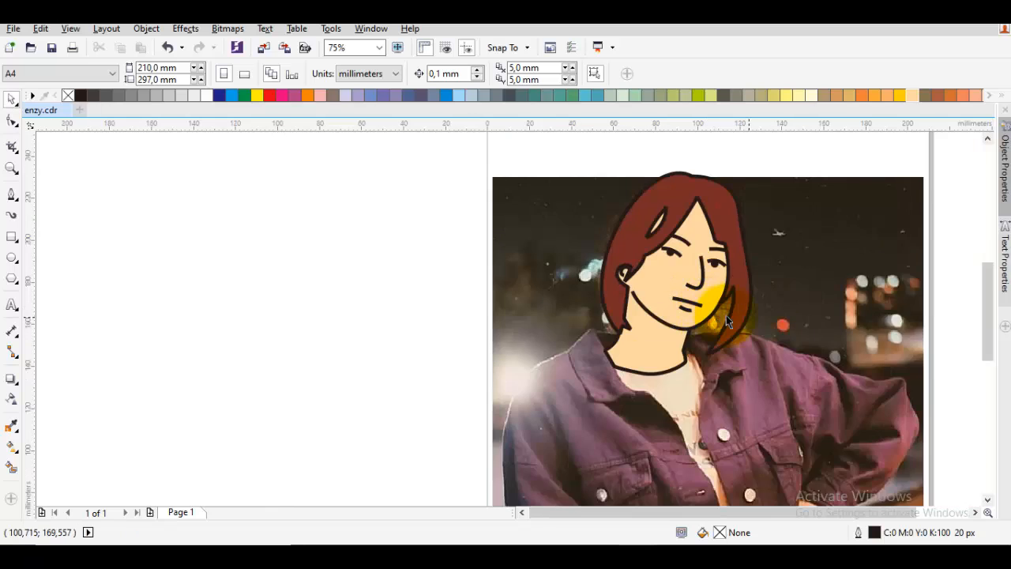
drag(734, 316, 574, 283)
click(504, 322)
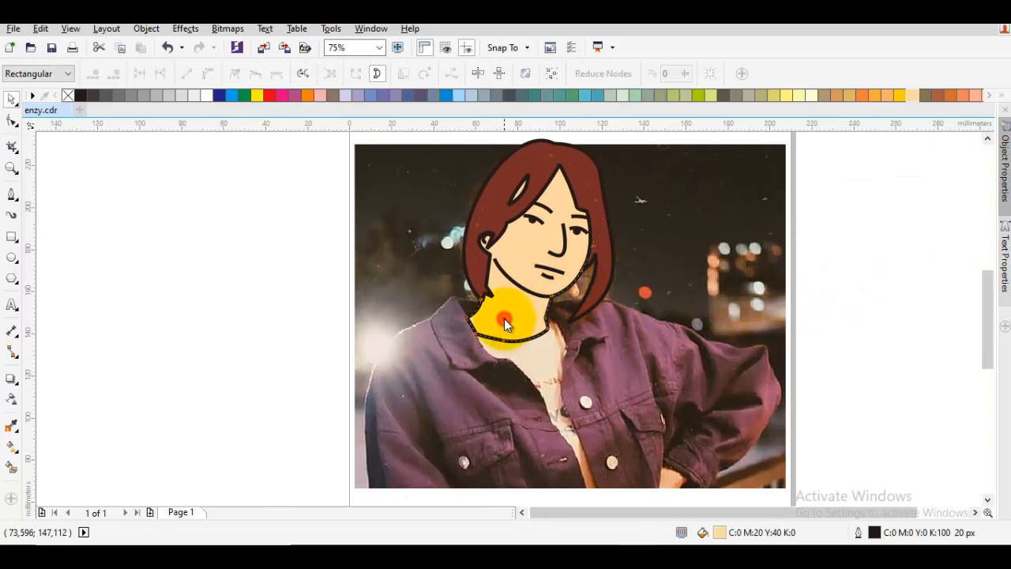
double_click(505, 344)
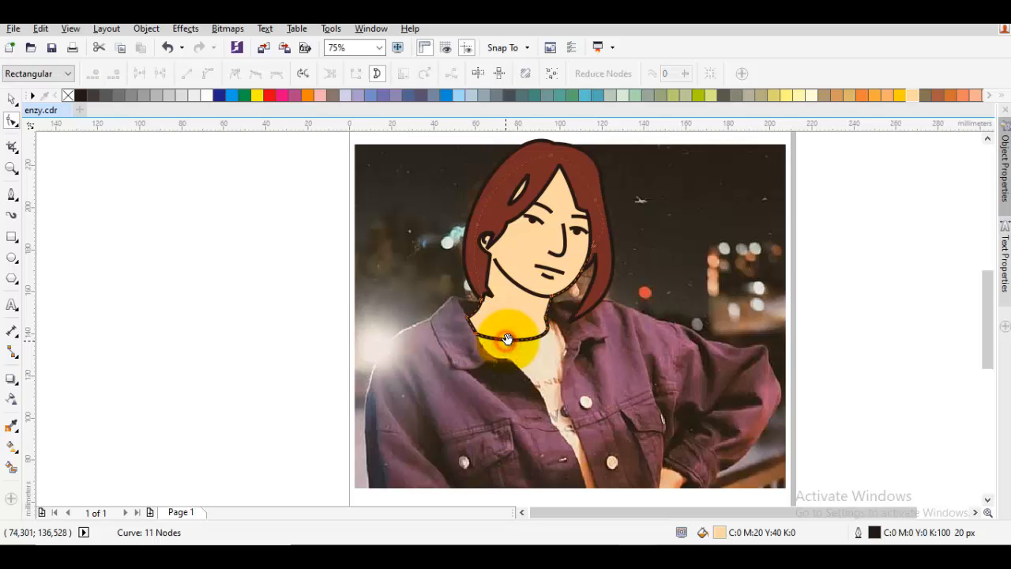
drag(507, 339, 557, 334)
scroll(557, 334, up, 2)
key(space)
key(Escape)
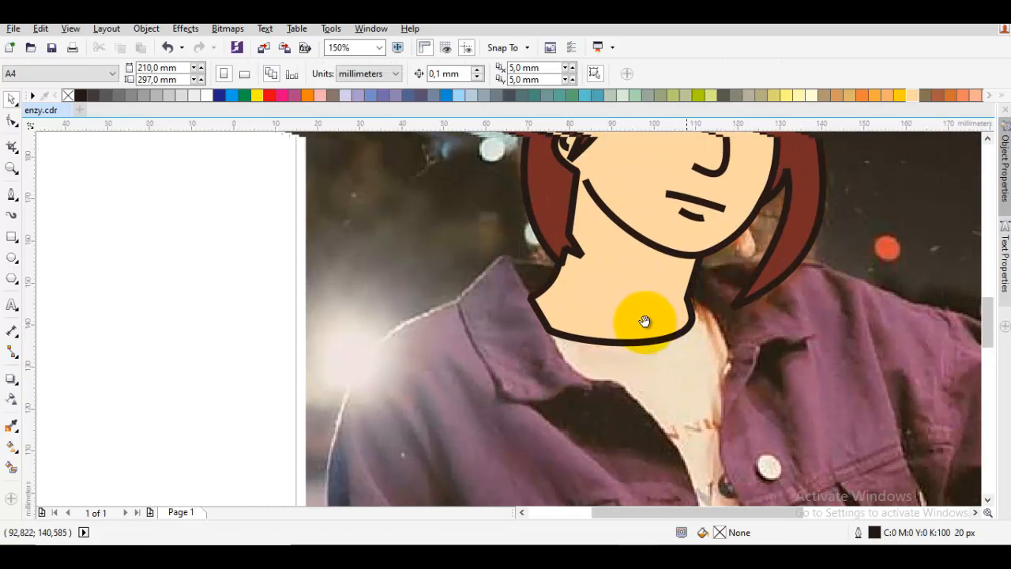
key(p)
drag(542, 277, 640, 314)
scroll(634, 270, down, 1)
scroll(701, 204, up, 1)
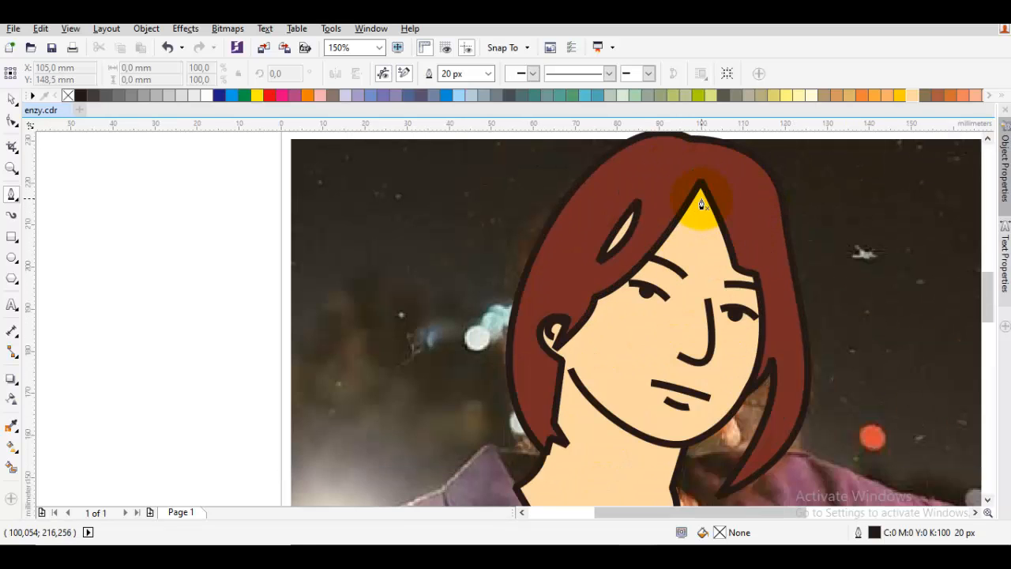
Shift the background photo slightly to the left and undo that move.
key(space)
click(853, 237)
drag(857, 242, 823, 249)
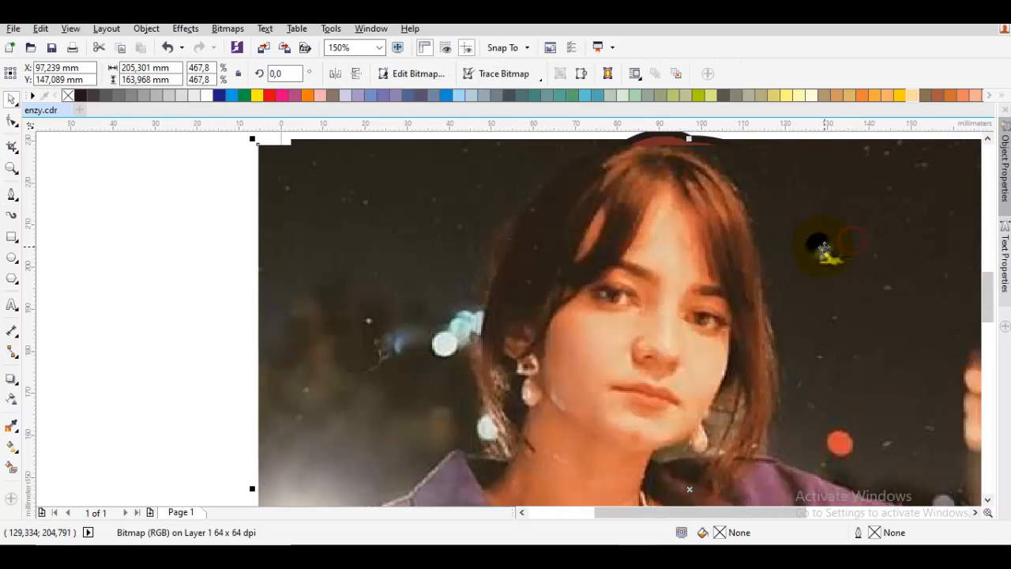
key(ctrl+z)
drag(744, 252, 792, 217)
key(space)
drag(776, 320, 794, 205)
key(space)
key(Escape)
drag(796, 297, 739, 234)
drag(565, 281, 614, 283)
key(space)
click(655, 277)
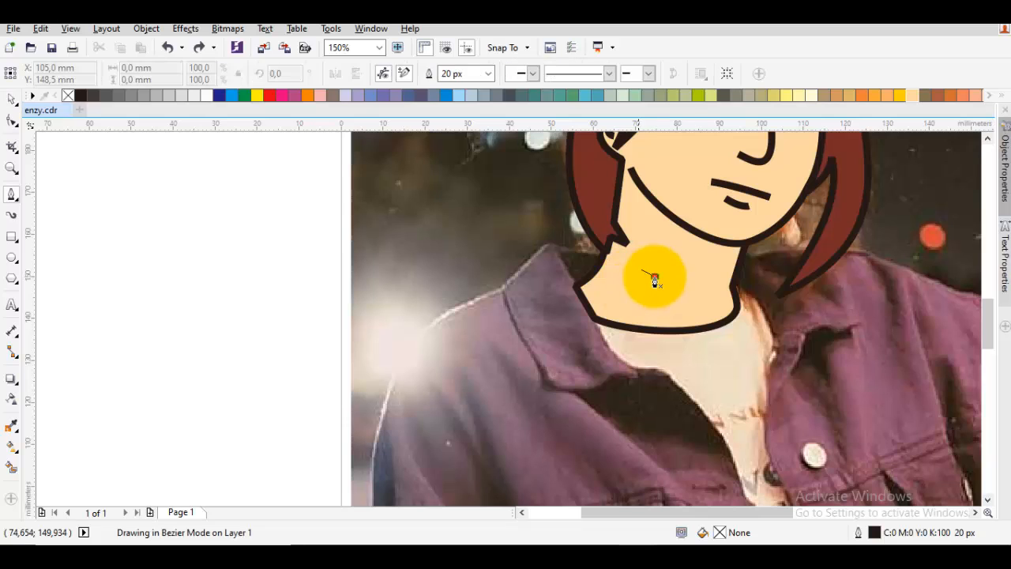
scroll(607, 253, down, 1)
key(space)
key(space)
Try to outline the white shirt with the Pen tool, from inside the neck down the jacket opening and across its lower end.
scroll(608, 272, up, 1)
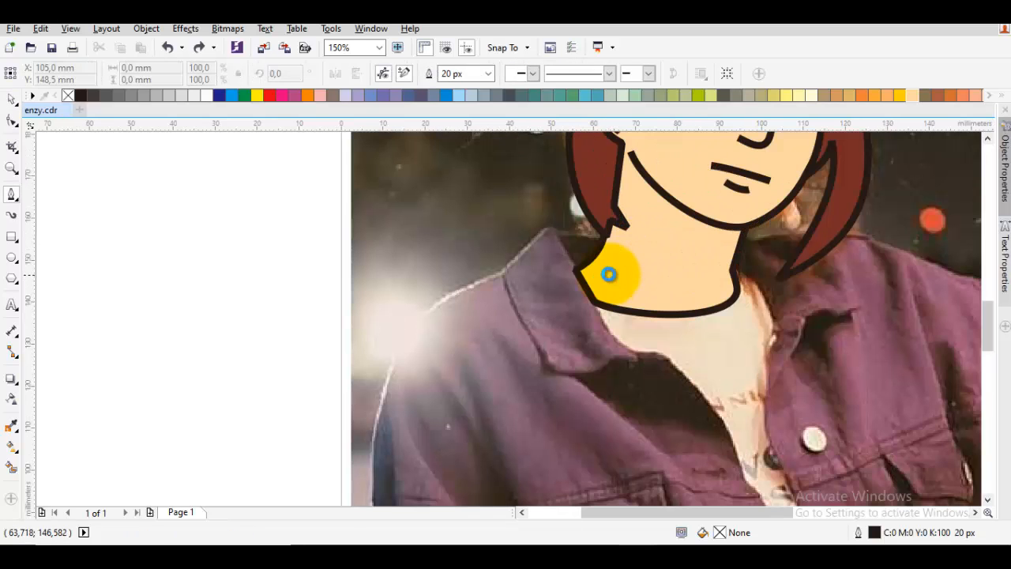
click(625, 276)
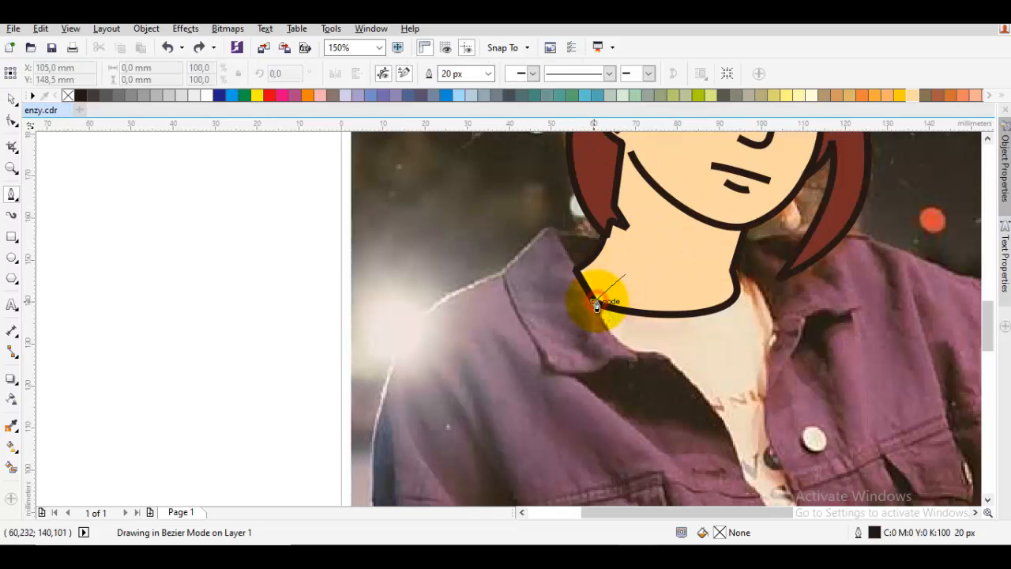
click(594, 304)
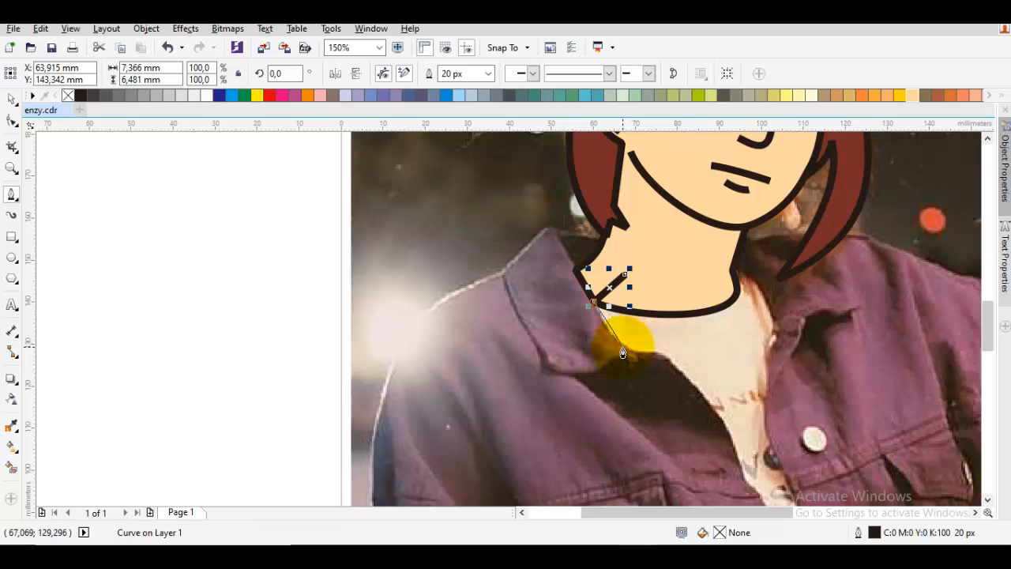
drag(633, 348, 680, 353)
key(ctrl+z)
drag(741, 443, 652, 338)
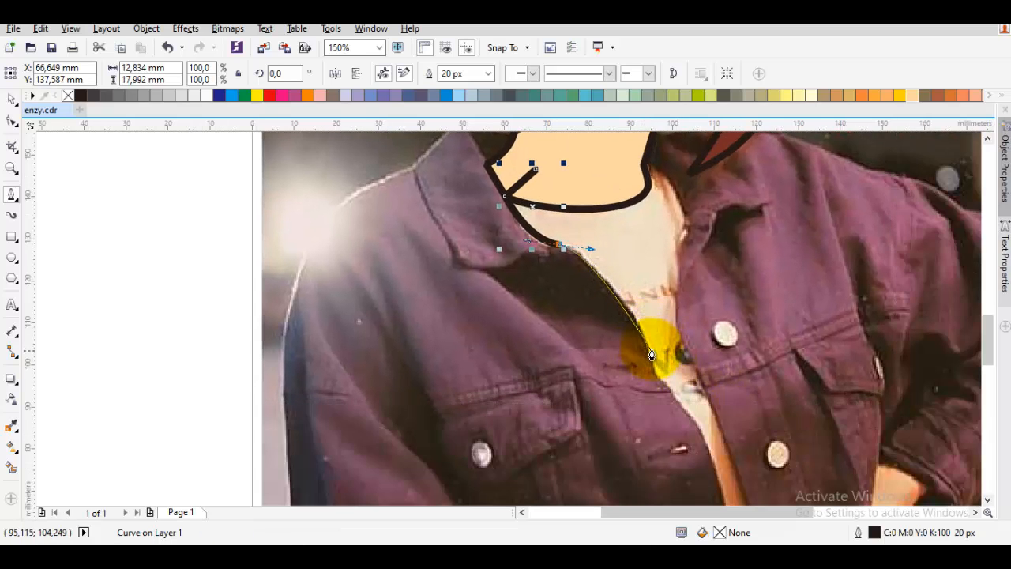
drag(648, 367, 677, 368)
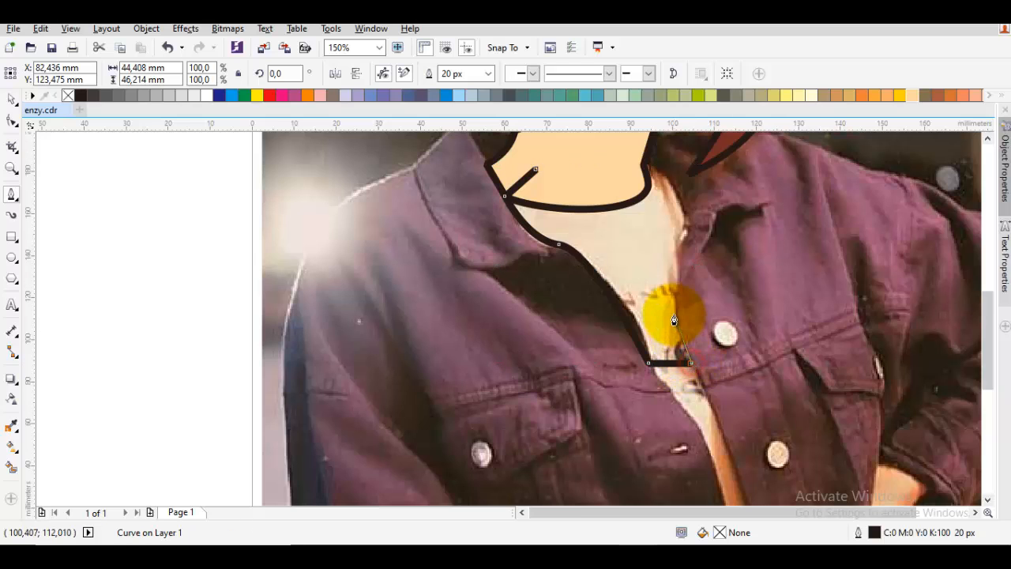
scroll(673, 313, down, 1)
Undo all segments of the unfinished shirt outline.
key(ctrl+z)
key(ctrl+z)
key(ctrl+z)
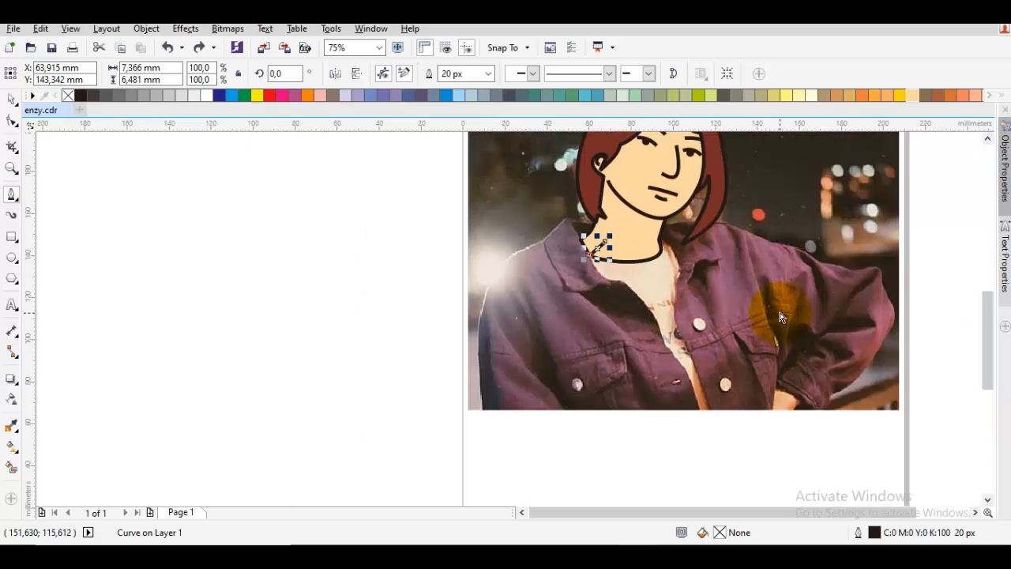
key(ctrl+z)
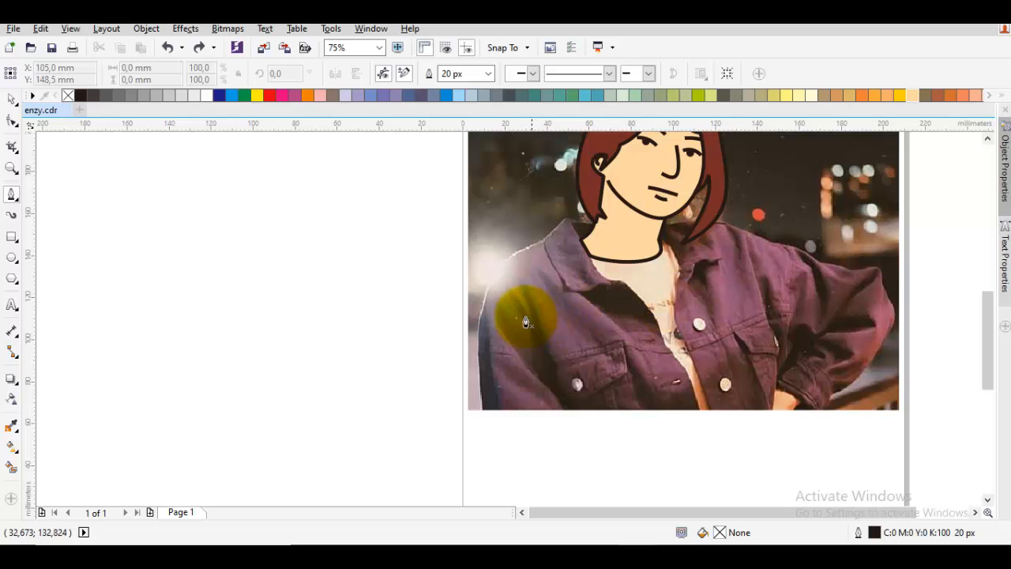
Start a jacket outline with the Pen tool inside the neck, curving past the hair tip and over the left collar to the shoulder.
scroll(531, 273, up, 1)
scroll(536, 273, down, 1)
scroll(552, 272, up, 1)
click(657, 274)
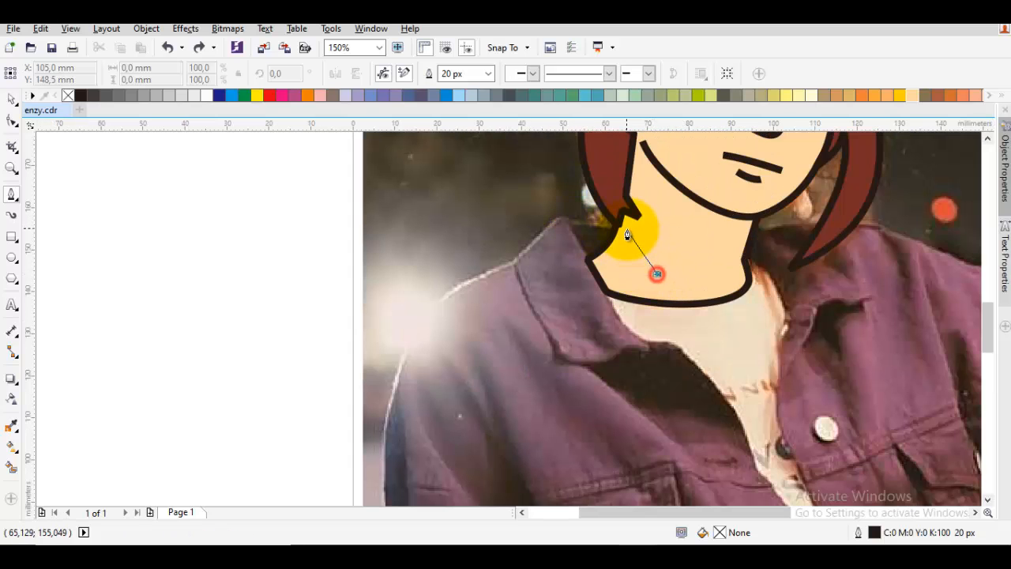
drag(619, 227, 562, 208)
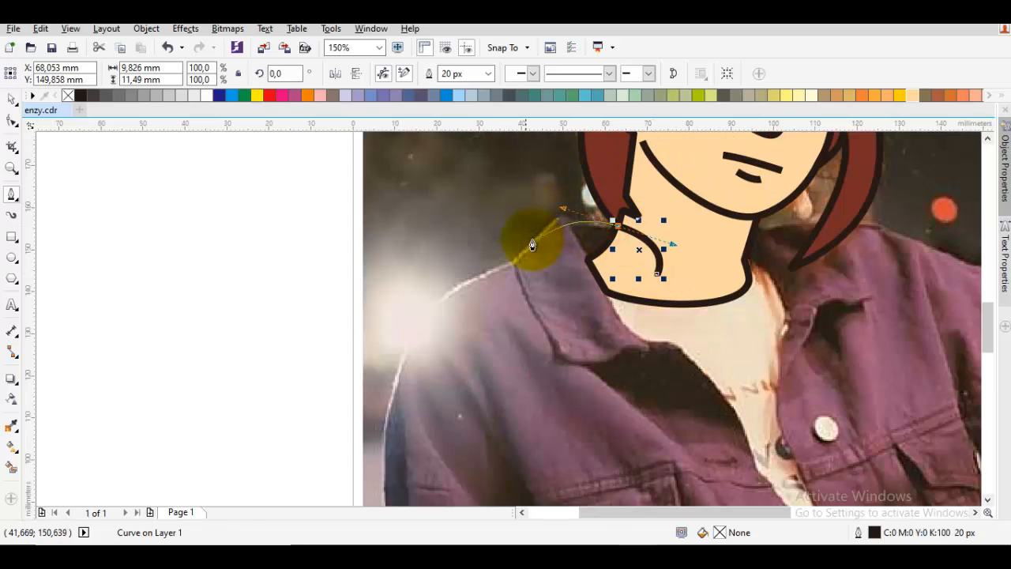
drag(527, 243, 525, 245)
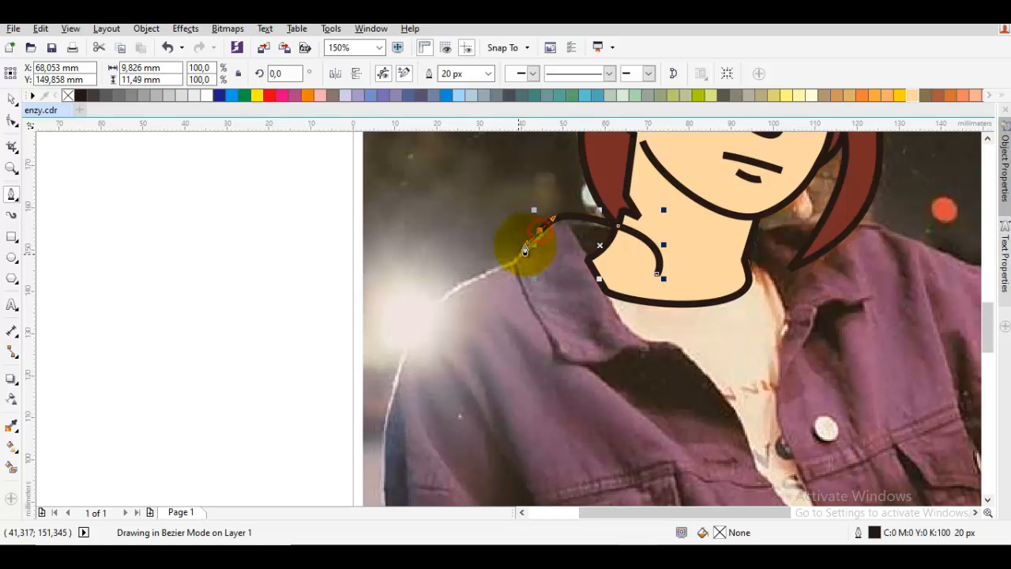
click(514, 264)
Continue the jacket outline in curves along the left shoulder and down the outer edge of the sleeve.
drag(408, 309, 431, 293)
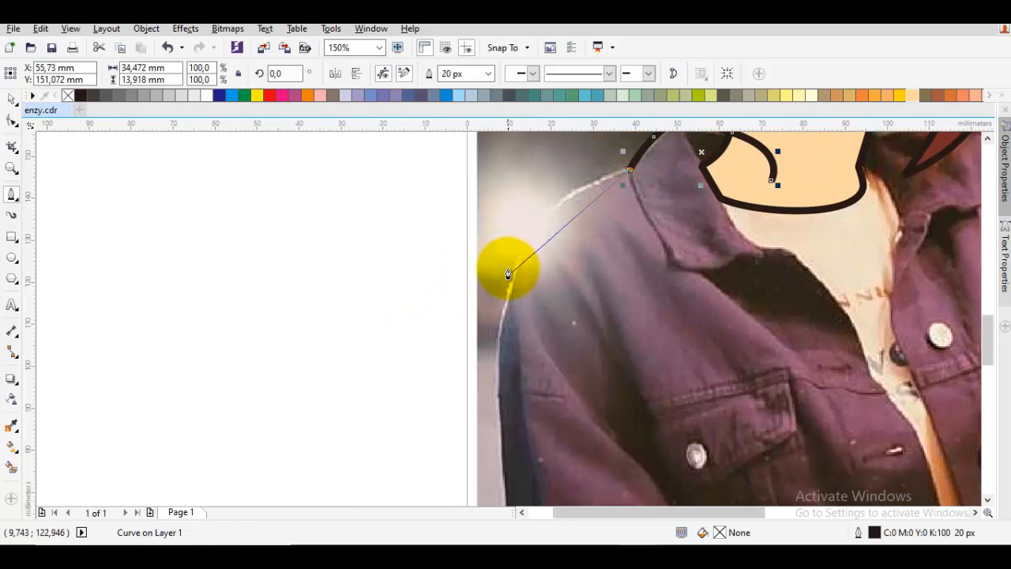
drag(512, 278, 492, 358)
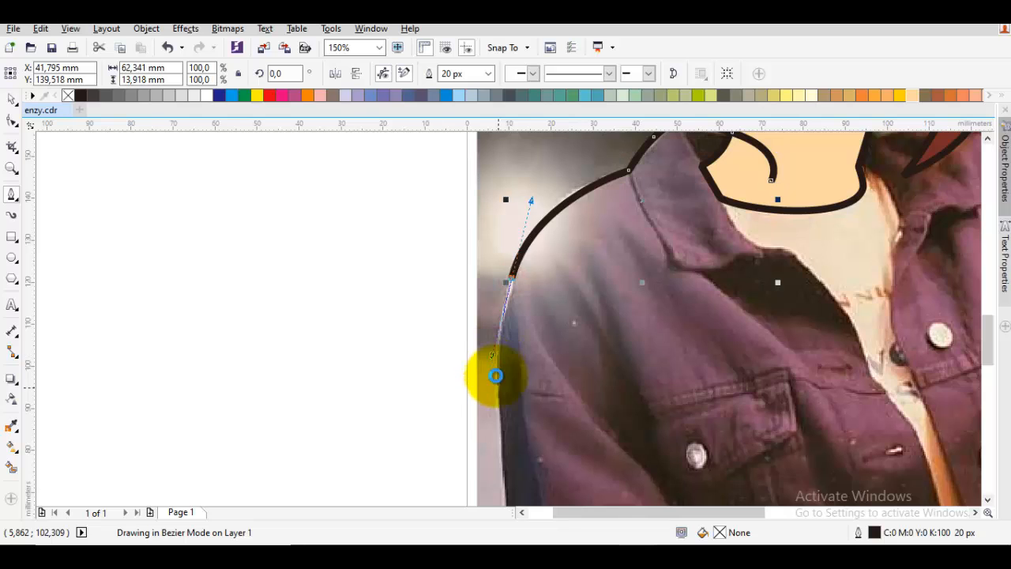
drag(497, 403, 492, 394)
scroll(492, 395, down, 2)
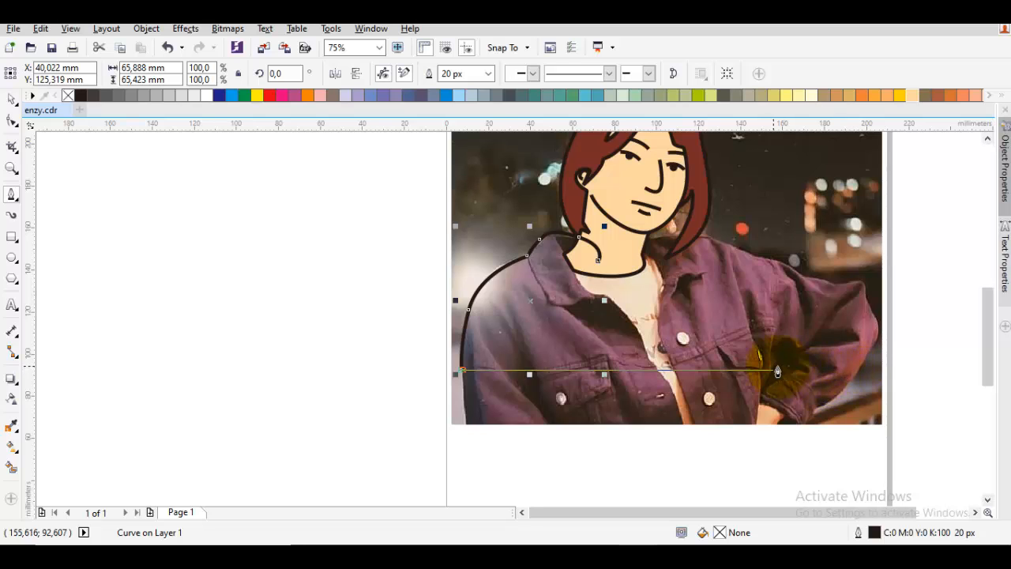
Add a straight segment about 148 mm long across the lower jacket and a vertical one up to the right shoulder seam.
drag(788, 358, 749, 366)
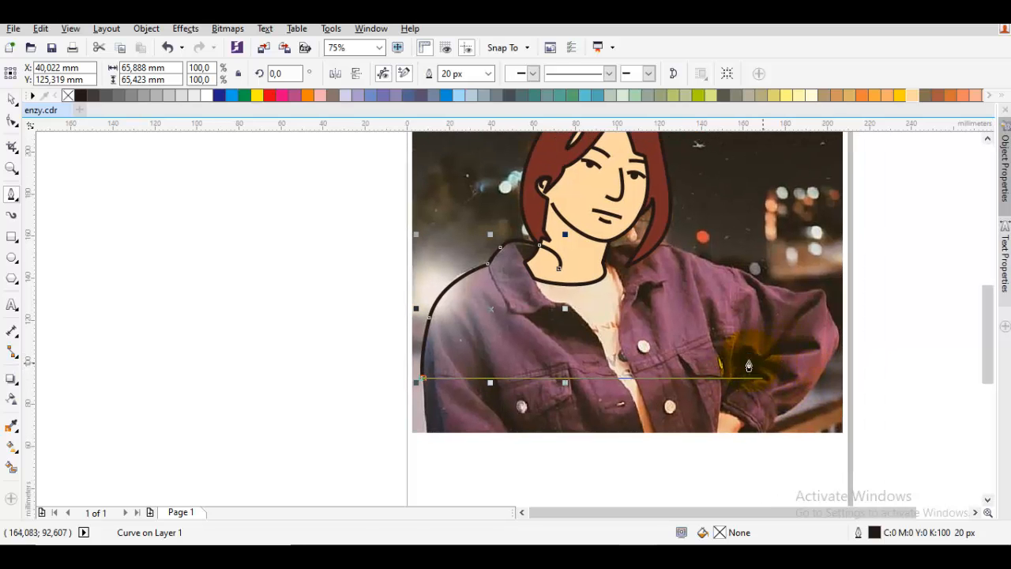
scroll(774, 368, up, 1)
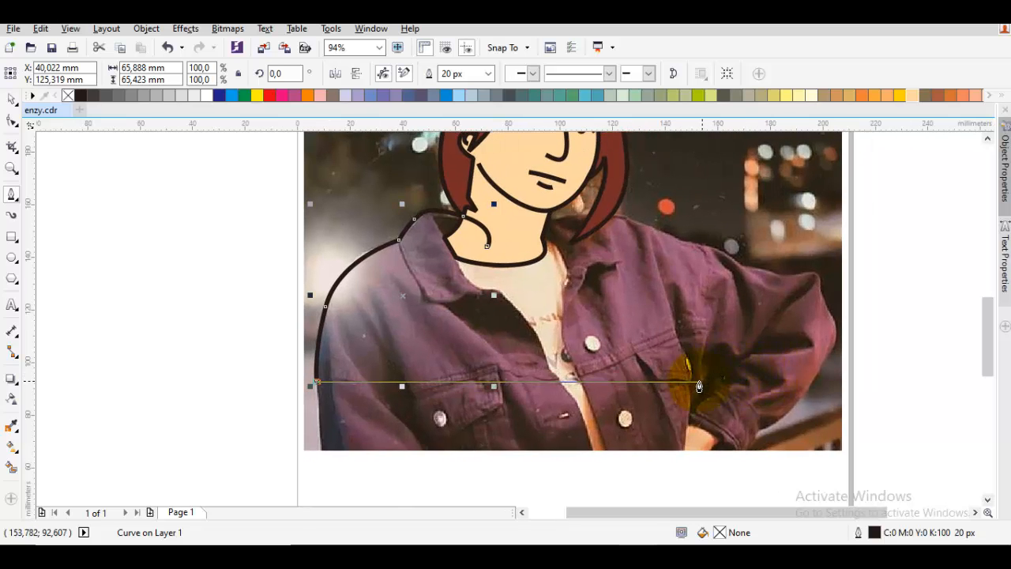
click(706, 386)
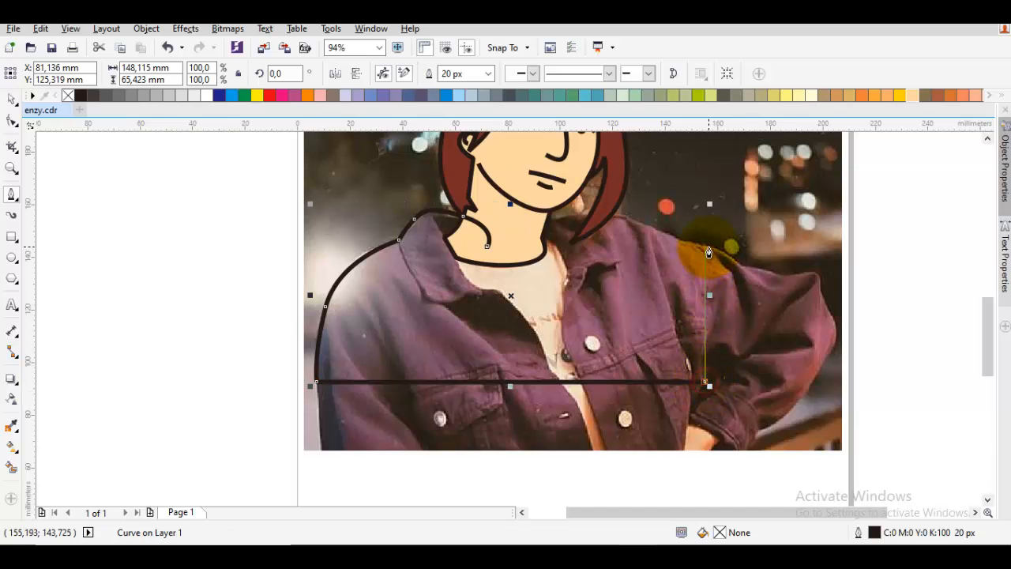
click(708, 252)
Trace the right shoulder toward the neck across the hair and close the jacket outline at its starting node inside the neck.
scroll(641, 226, up, 3)
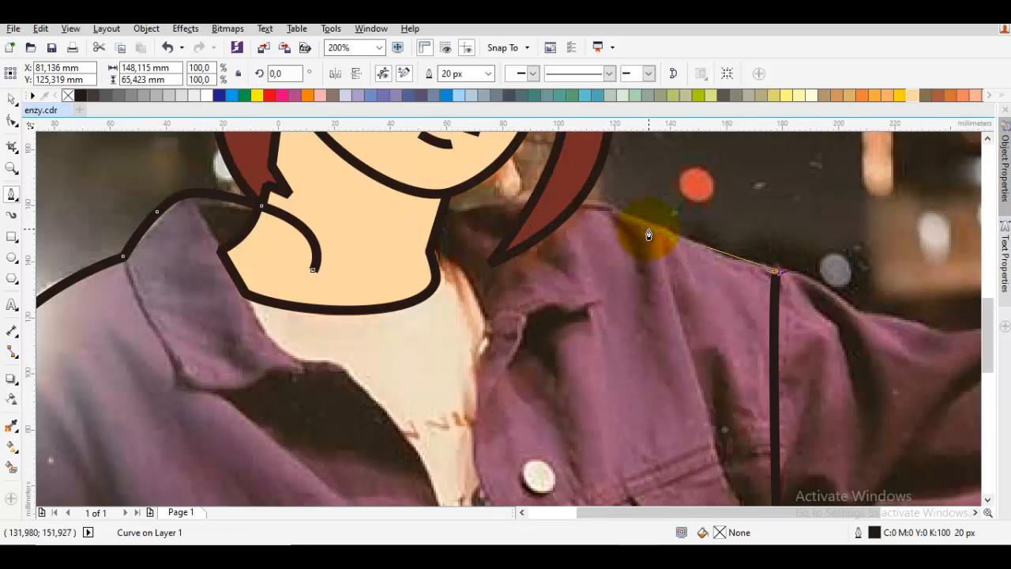
scroll(648, 235, down, 6)
scroll(667, 247, up, 3)
scroll(649, 243, up, 3)
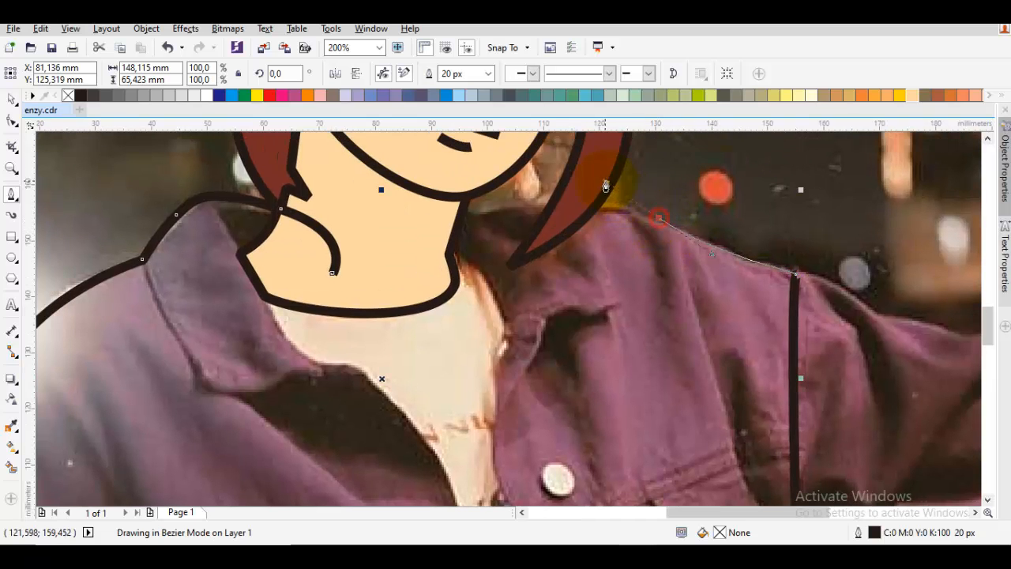
drag(606, 186, 603, 181)
drag(393, 223, 497, 209)
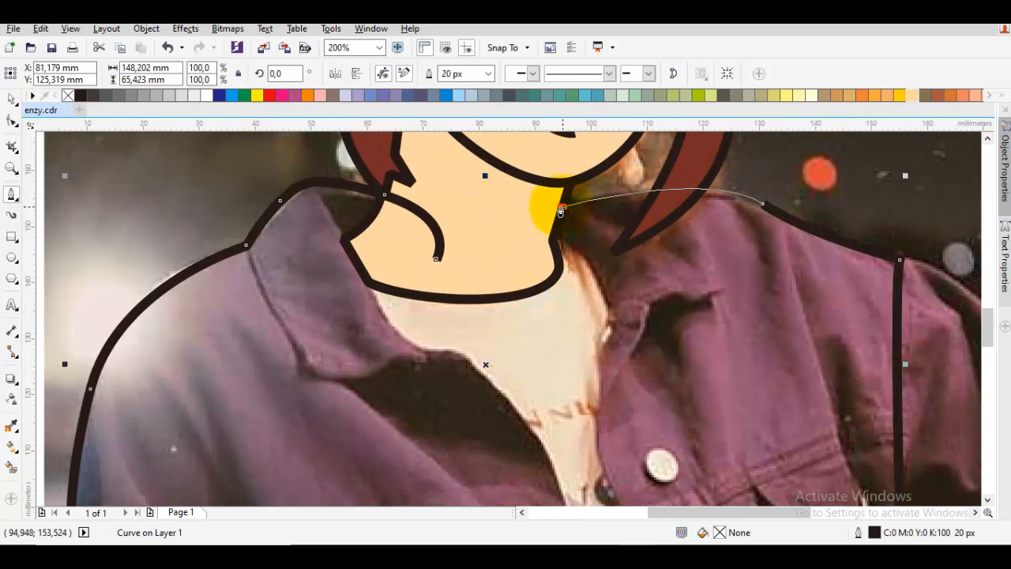
drag(561, 211, 498, 232)
click(436, 259)
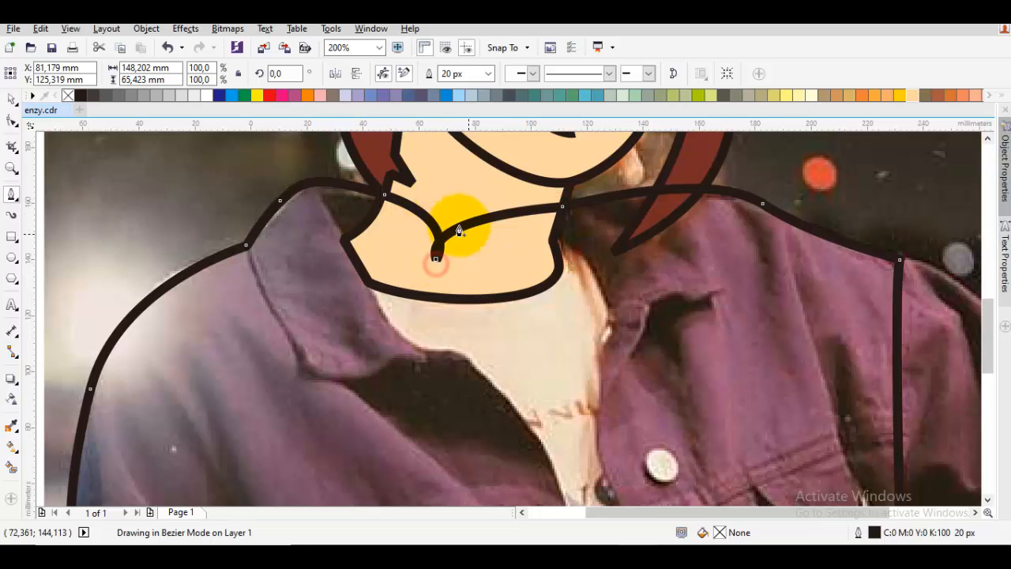
Reorder the jacket outline to sit directly in front of the photo, behind the neck and hair shapes.
scroll(458, 230, down, 4)
right_click(525, 274)
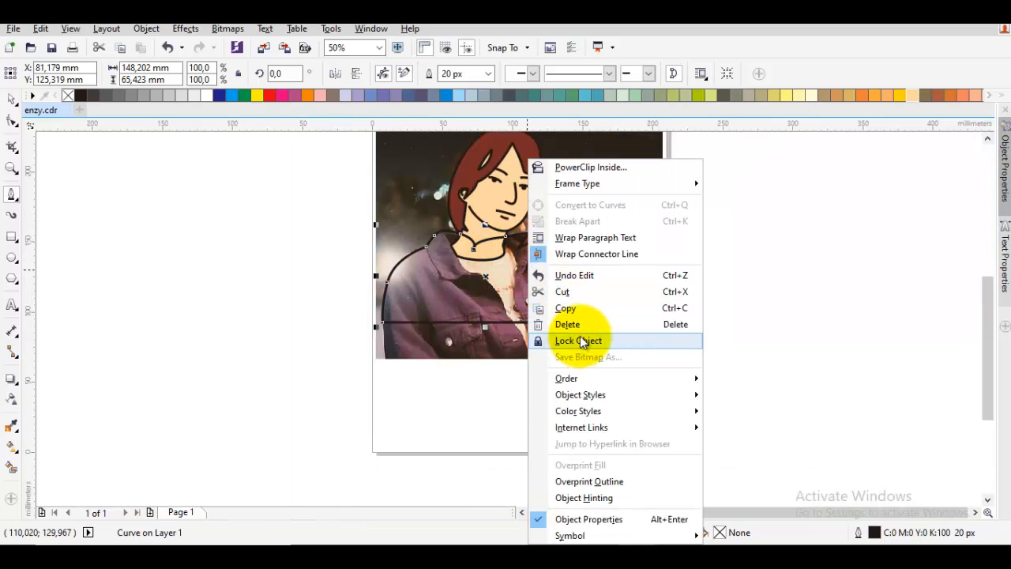
mouse_move(591, 383)
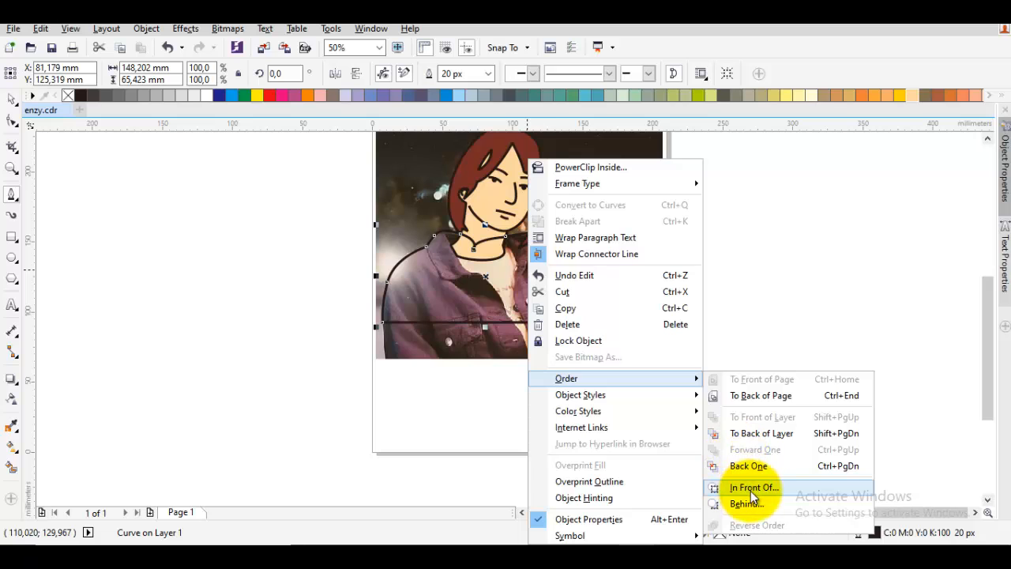
click(752, 490)
click(561, 328)
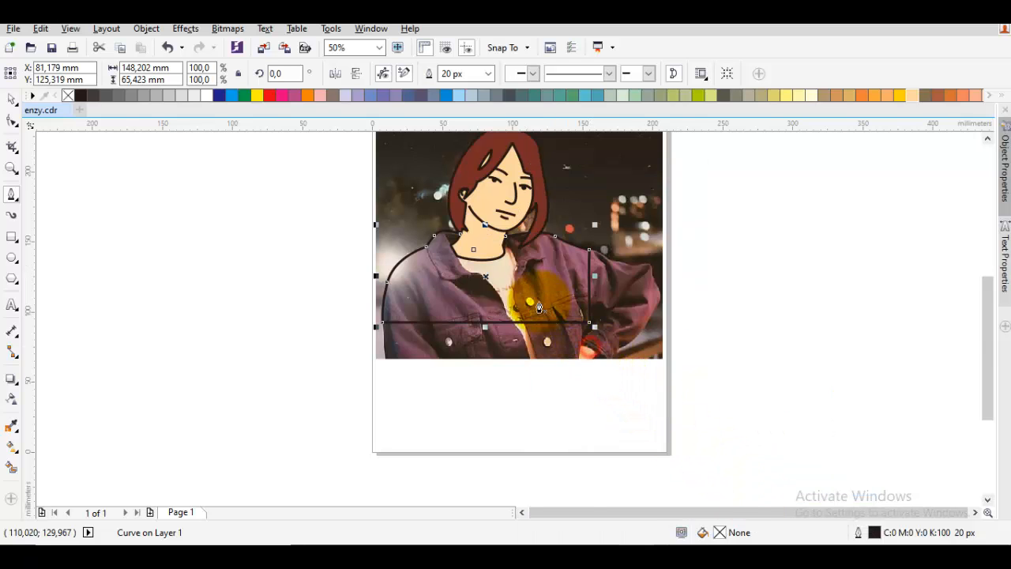
Start a shirt outline inside the neck, curving down the left lapel edge to the jacket's lower line and straight across the opening.
scroll(539, 307, up, 4)
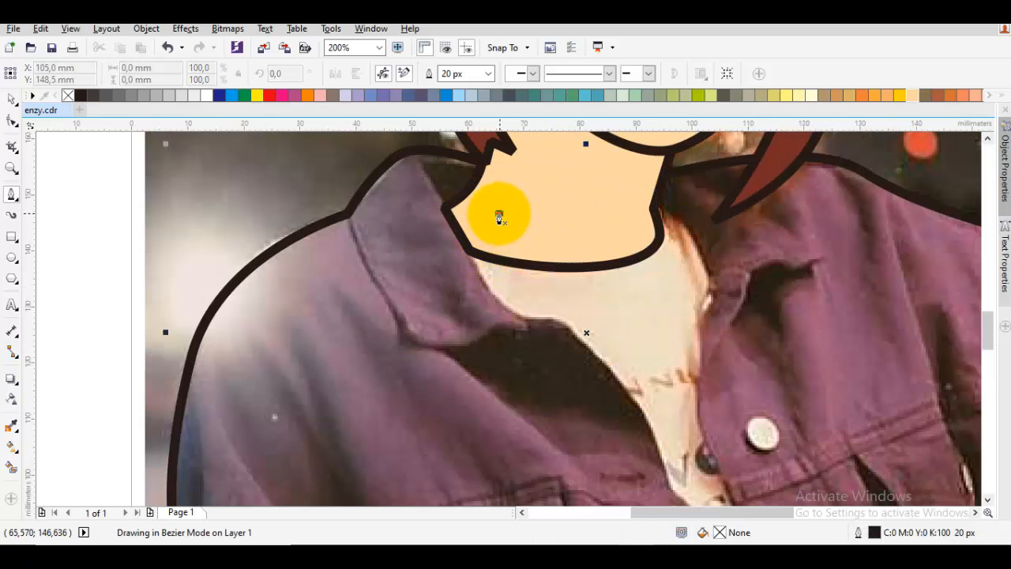
click(498, 215)
drag(468, 251, 552, 308)
drag(648, 404, 584, 390)
drag(584, 390, 637, 391)
Trace the right lapel edge up to the neck and close the shirt outline at its starting node.
scroll(604, 332, up, 1)
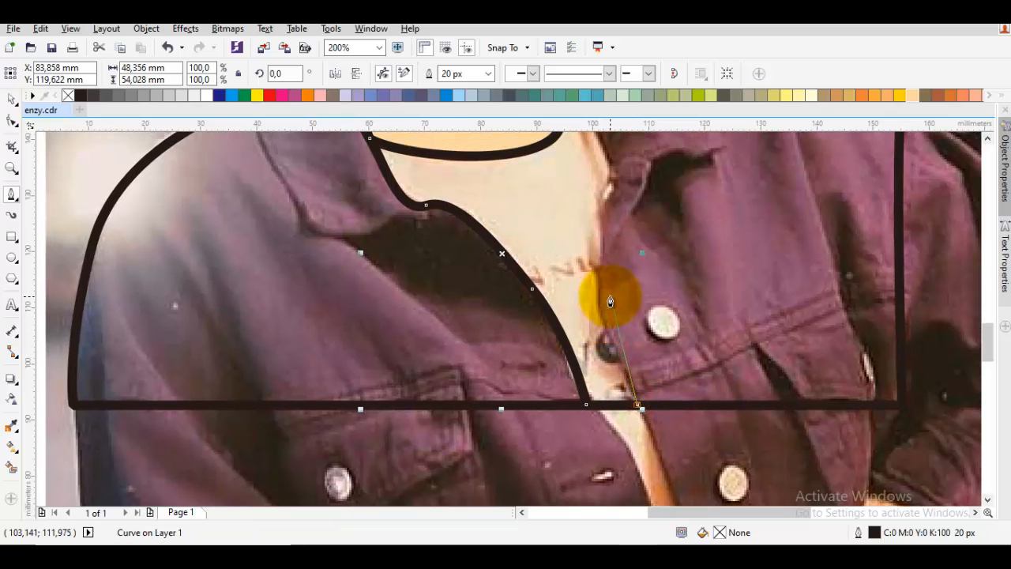
drag(594, 278, 597, 227)
scroll(600, 237, up, 3)
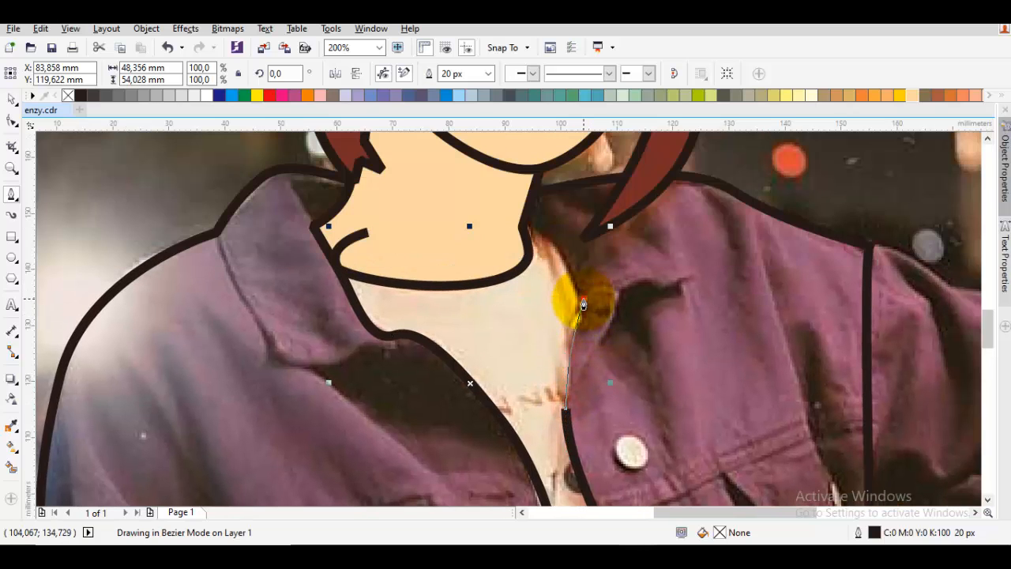
click(583, 301)
drag(512, 231, 478, 227)
click(368, 234)
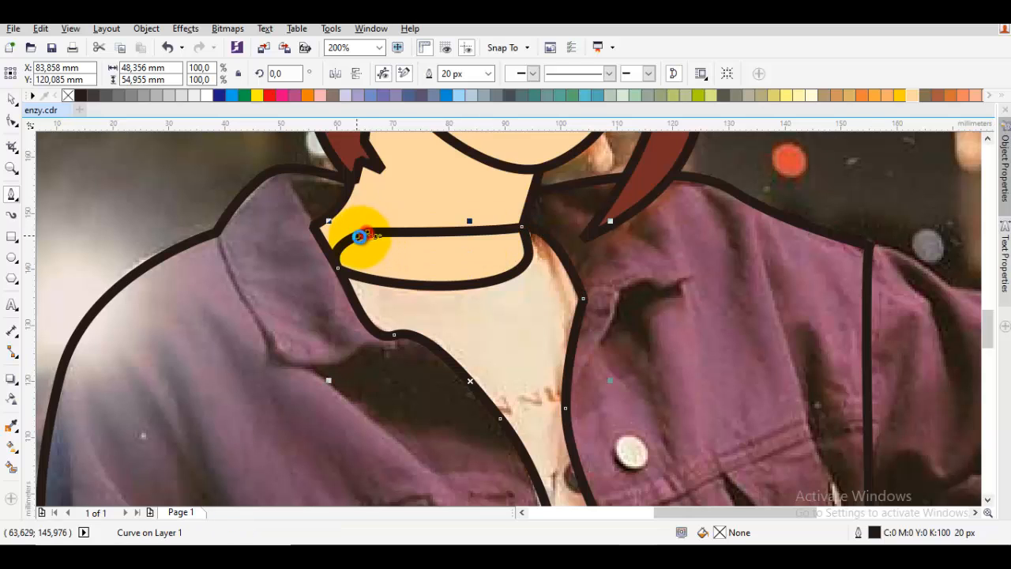
Fill the shirt shape with white and reorder it directly in front of the photo.
click(207, 96)
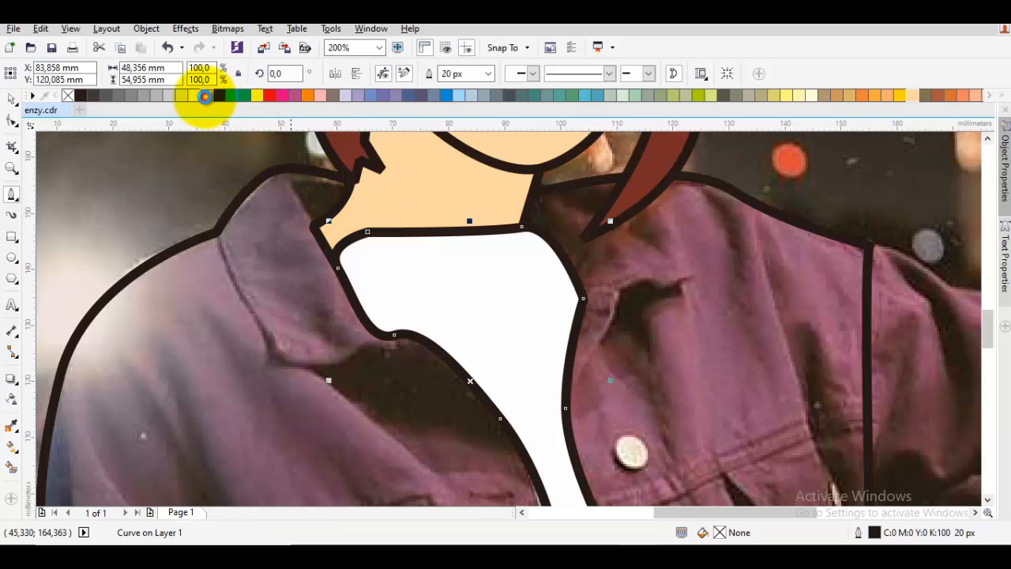
right_click(435, 295)
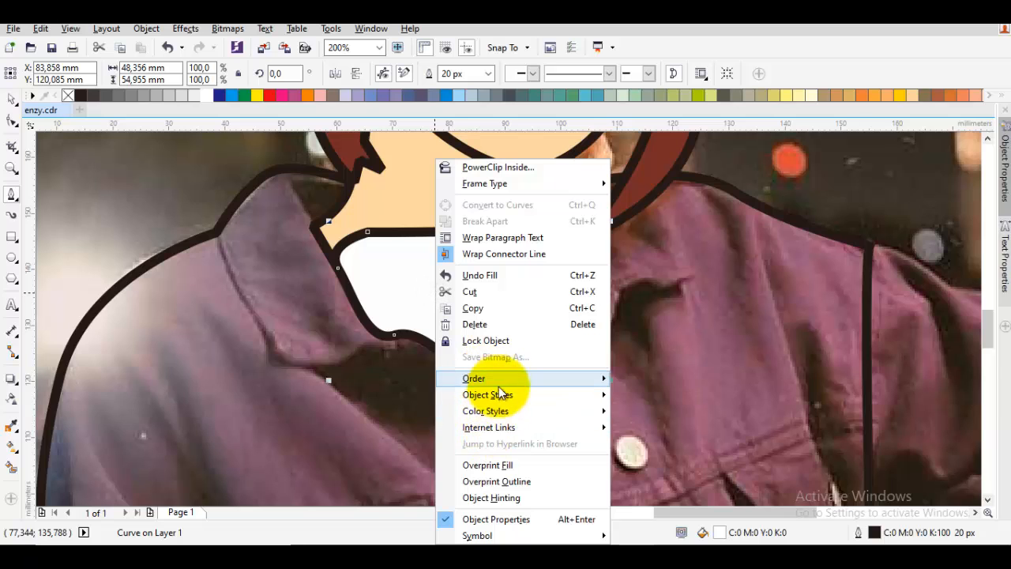
mouse_move(591, 381)
click(661, 488)
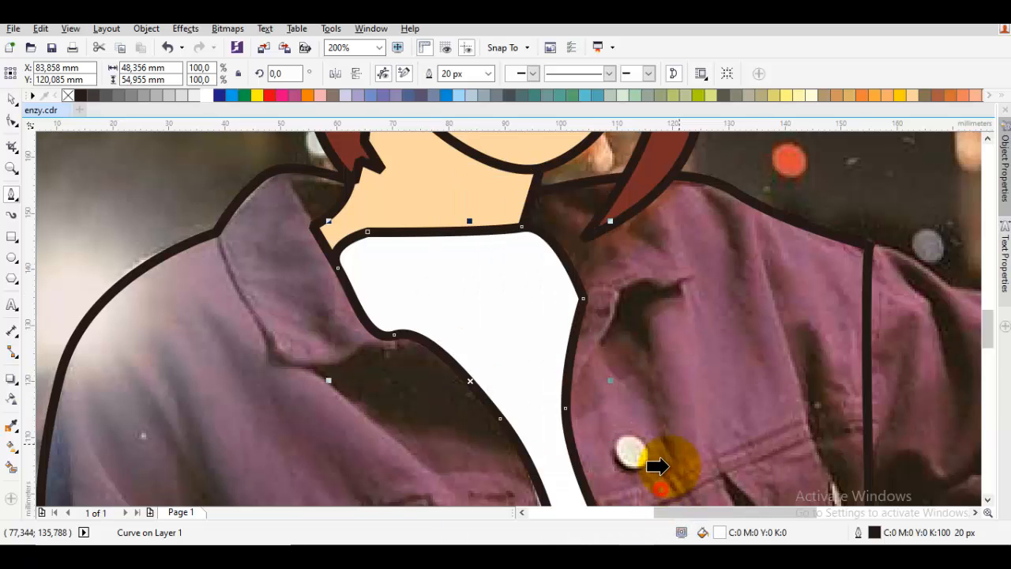
click(671, 359)
Start a collar line with the Bezier tool at the right side of the neck, around the right collar tip and down to the shirt edge.
scroll(665, 313, up, 1)
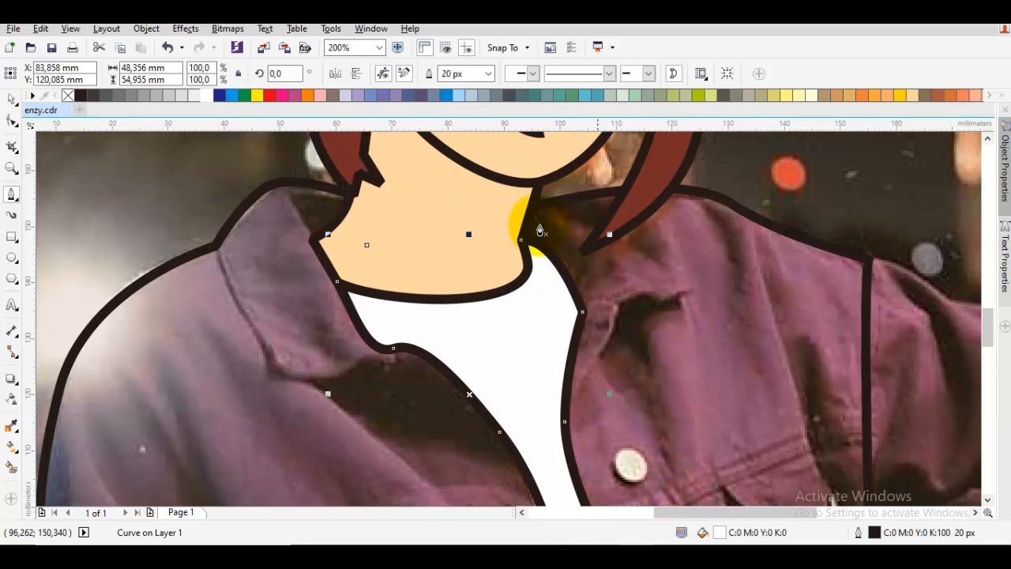
key(F10)
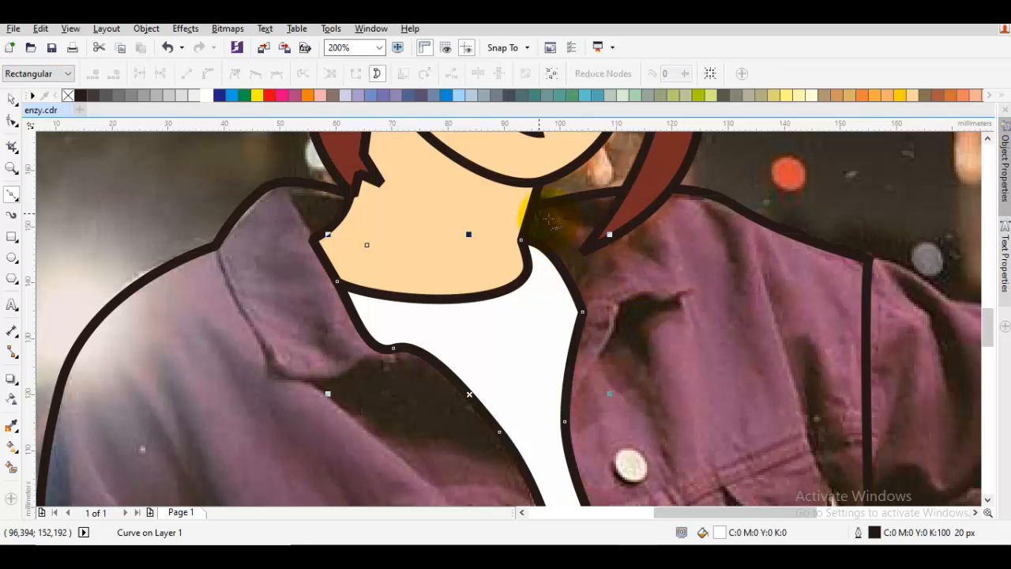
mouse_move(535, 206)
mouse_down()
mouse_move(663, 229)
mouse_move(656, 234)
mouse_up()
click(699, 290)
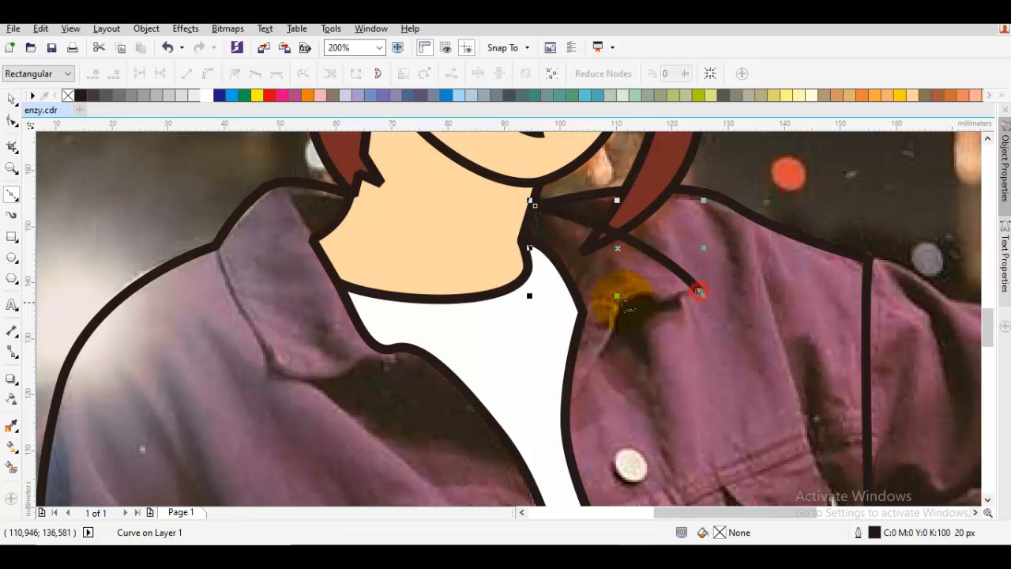
click(615, 303)
drag(580, 374, 592, 280)
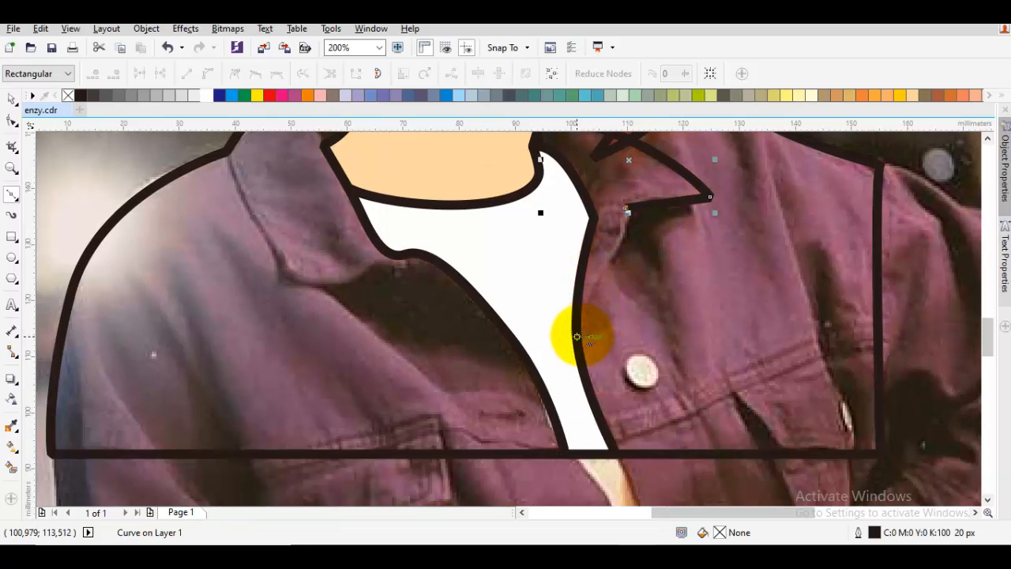
drag(576, 339, 574, 403)
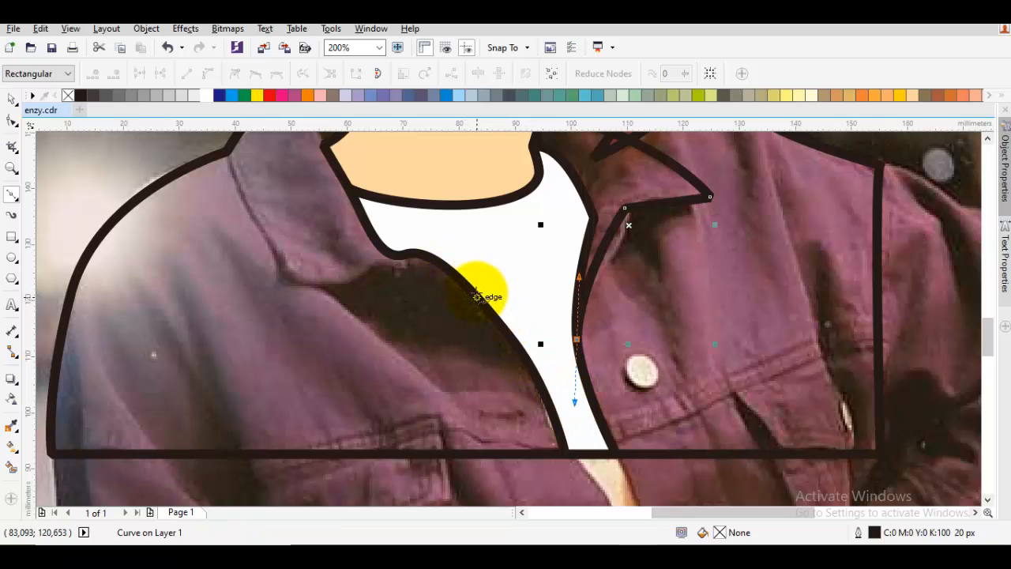
Continue the collar line across the shirt to its left edge, then around the left collar's lower edge up to the shoulder.
drag(480, 299, 419, 233)
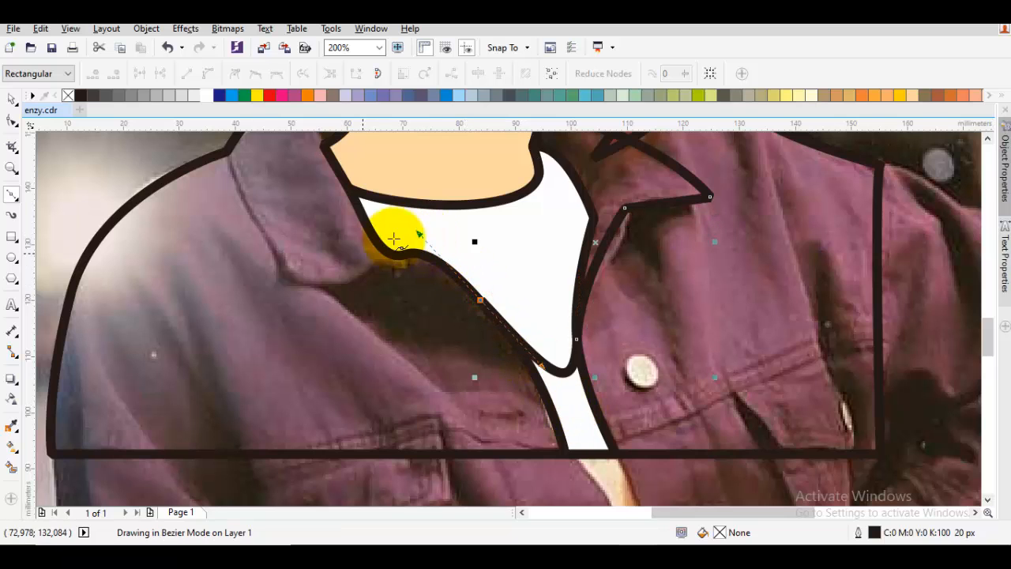
drag(361, 256, 533, 238)
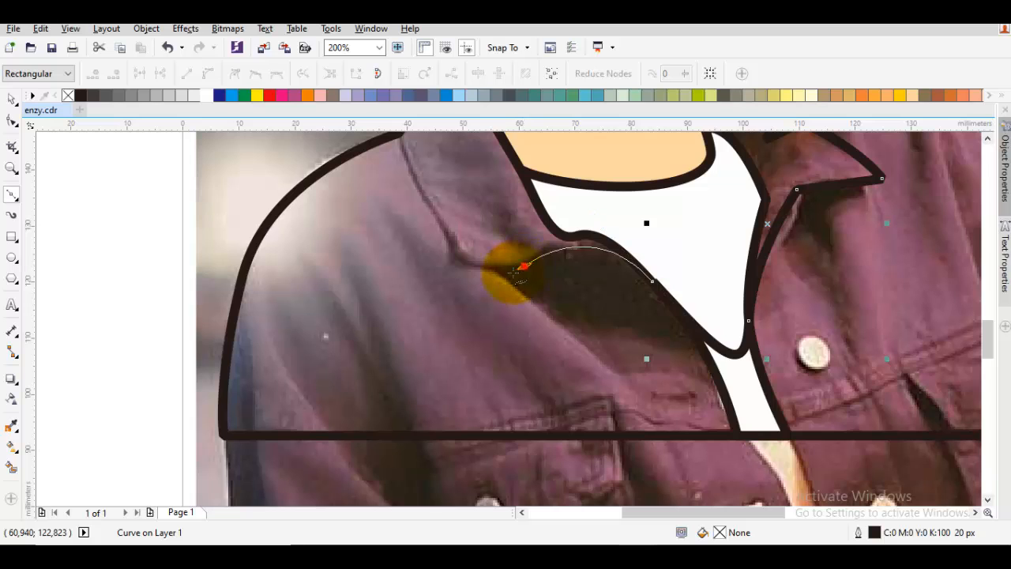
drag(515, 273, 498, 287)
click(448, 267)
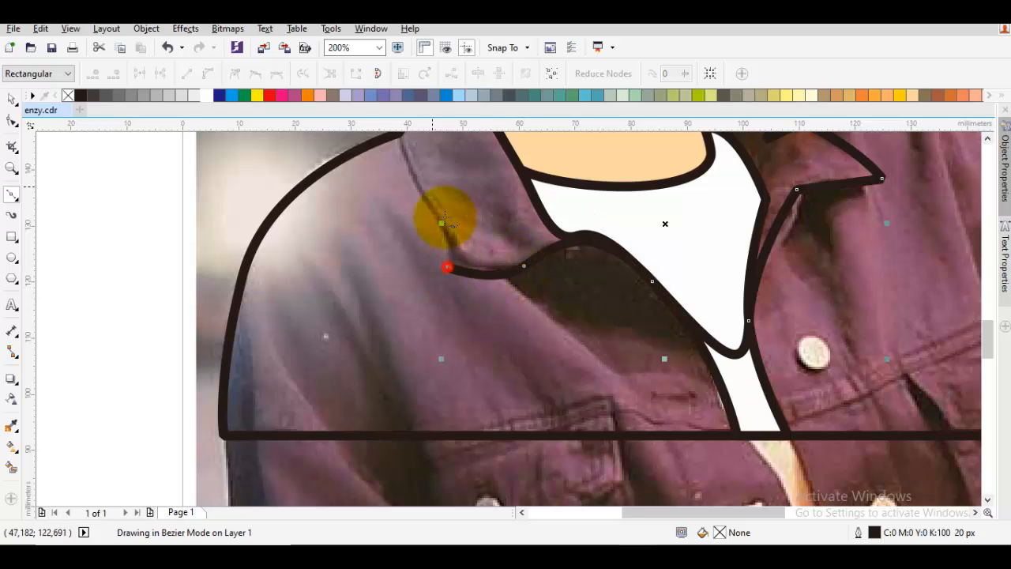
drag(432, 188, 446, 279)
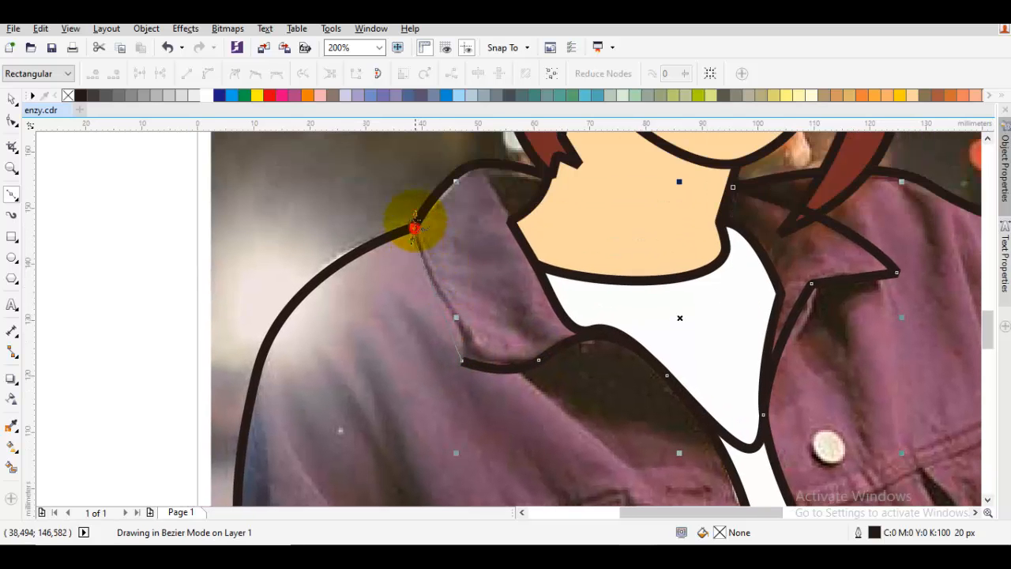
End the collar line and reorder it directly in front of the photo, behind the shirt and neck.
key(space)
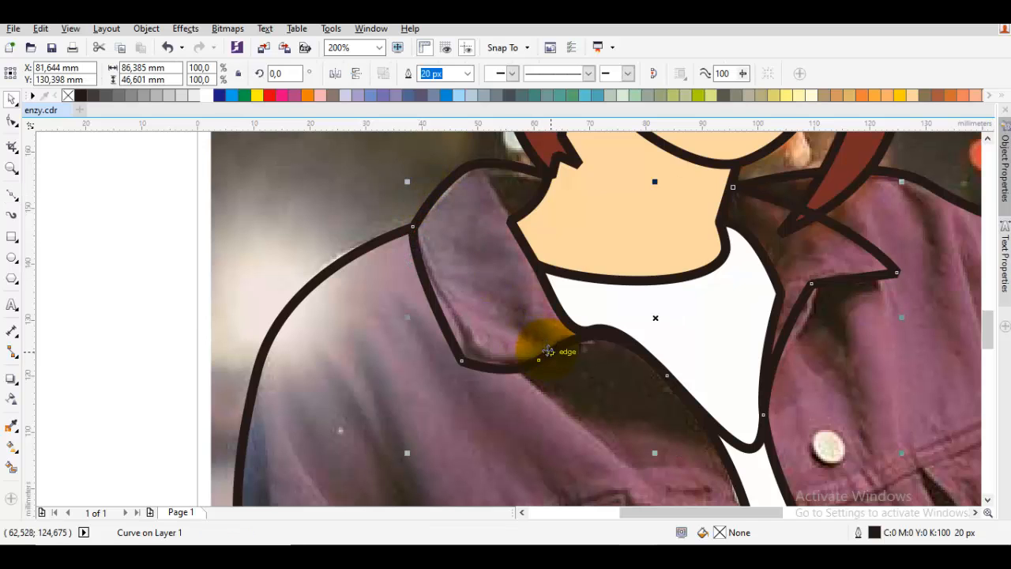
right_click(551, 351)
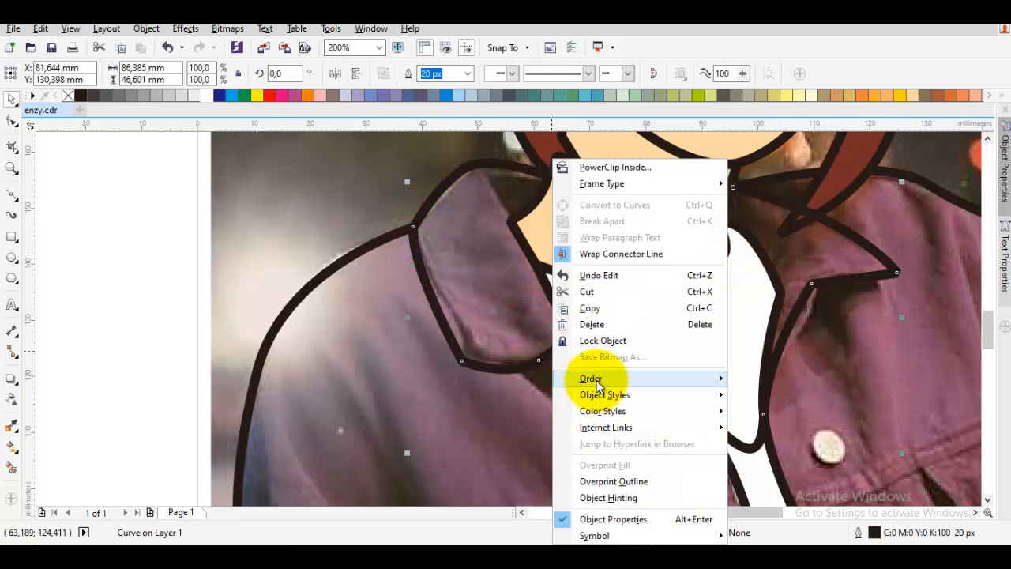
mouse_move(600, 380)
click(766, 481)
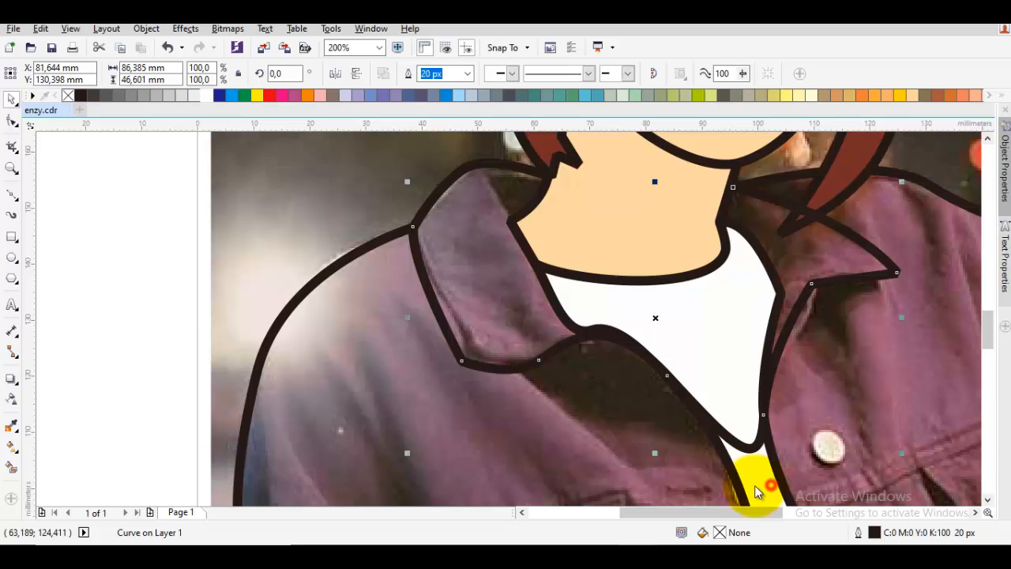
click(540, 440)
Draw the left collar's inner fold line from the neck edge up to the collar top and across to the hair.
scroll(506, 215, up, 1)
key(space)
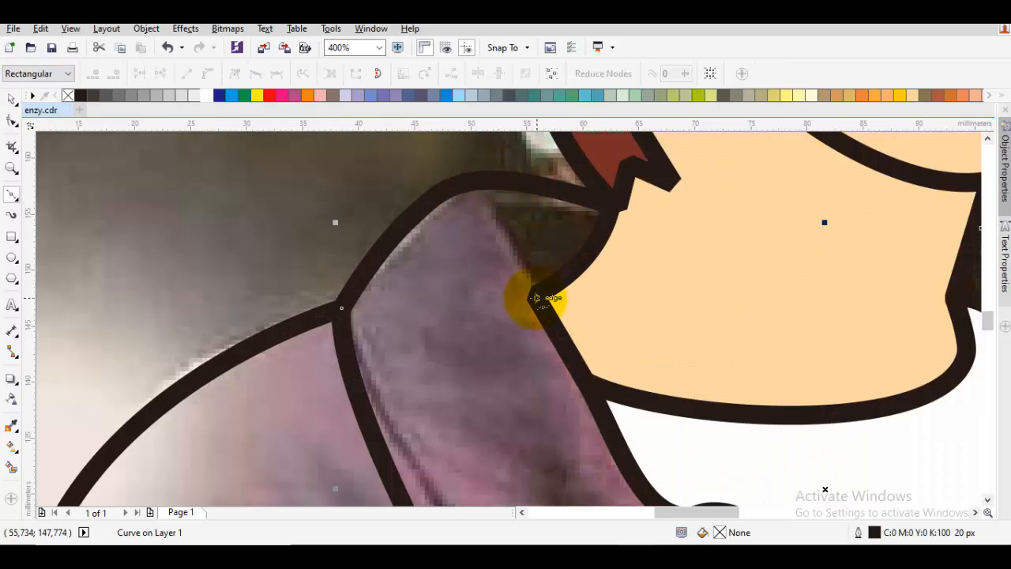
drag(541, 310, 486, 223)
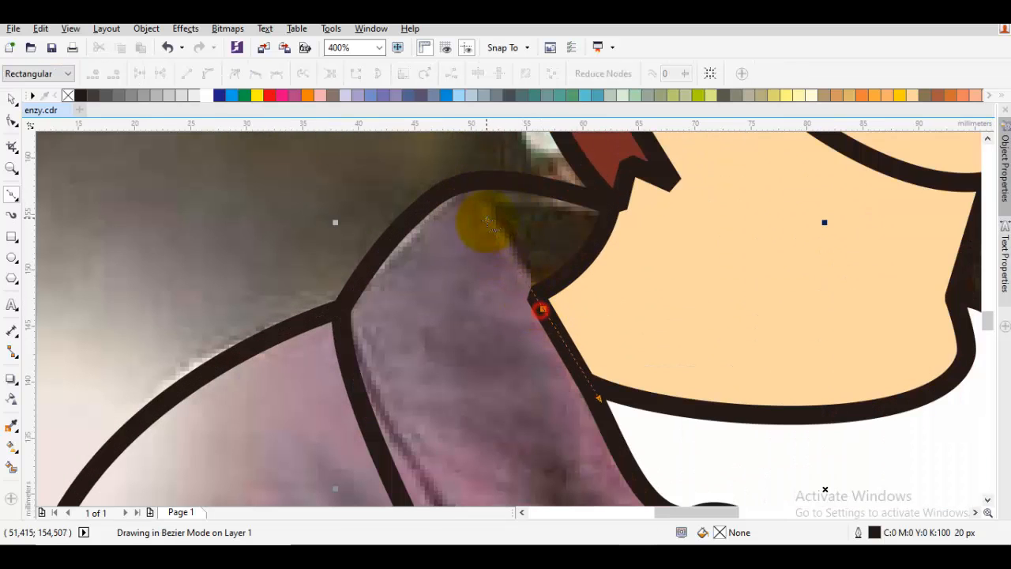
click(485, 209)
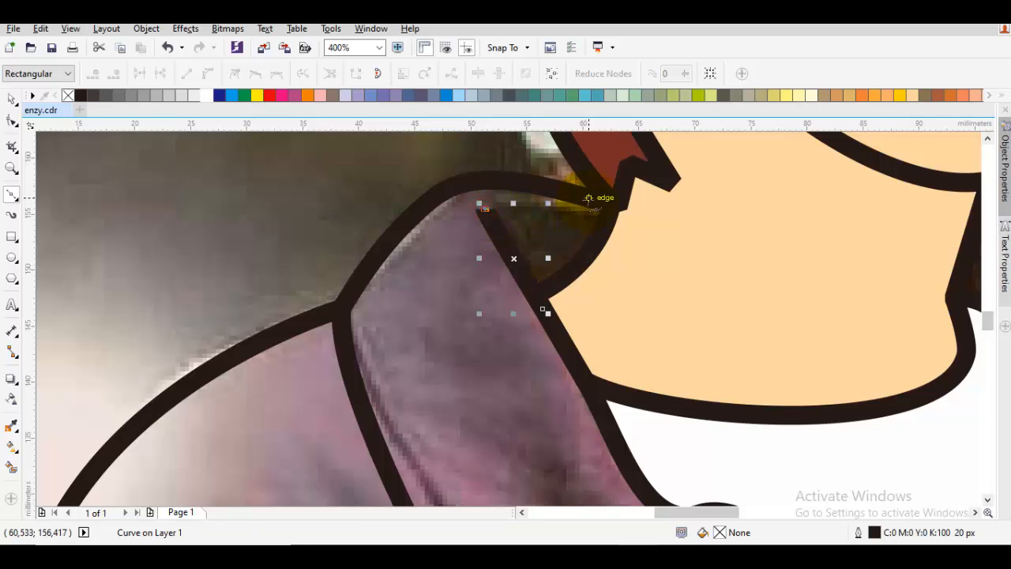
drag(588, 199, 608, 235)
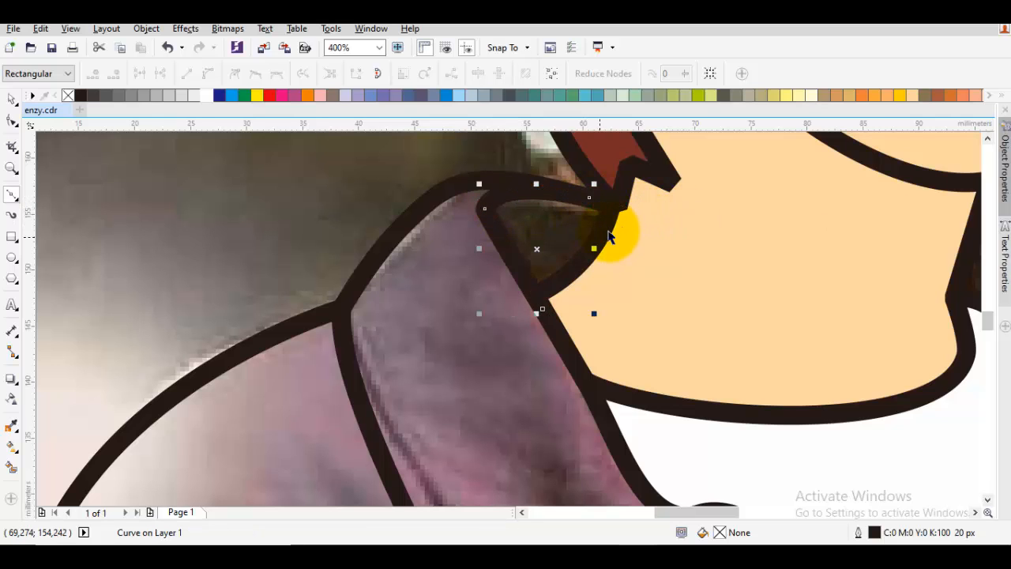
key(space)
scroll(602, 251, down, 2)
drag(638, 295, 519, 268)
key(Escape)
Draw a seam line down the right front of the jacket from the shoulder to the lower outline.
scroll(586, 221, up, 1)
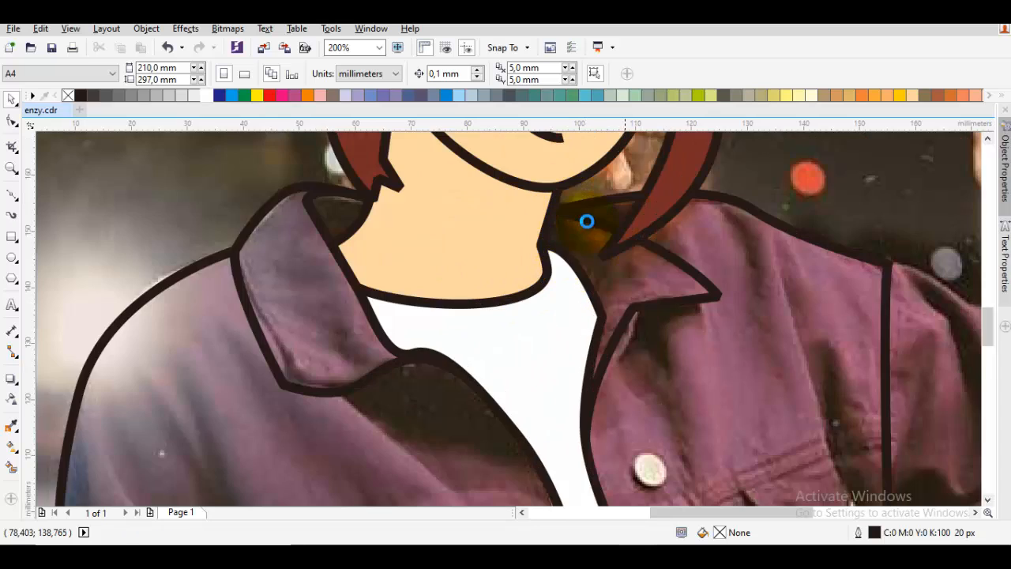
drag(872, 324, 646, 226)
key(space)
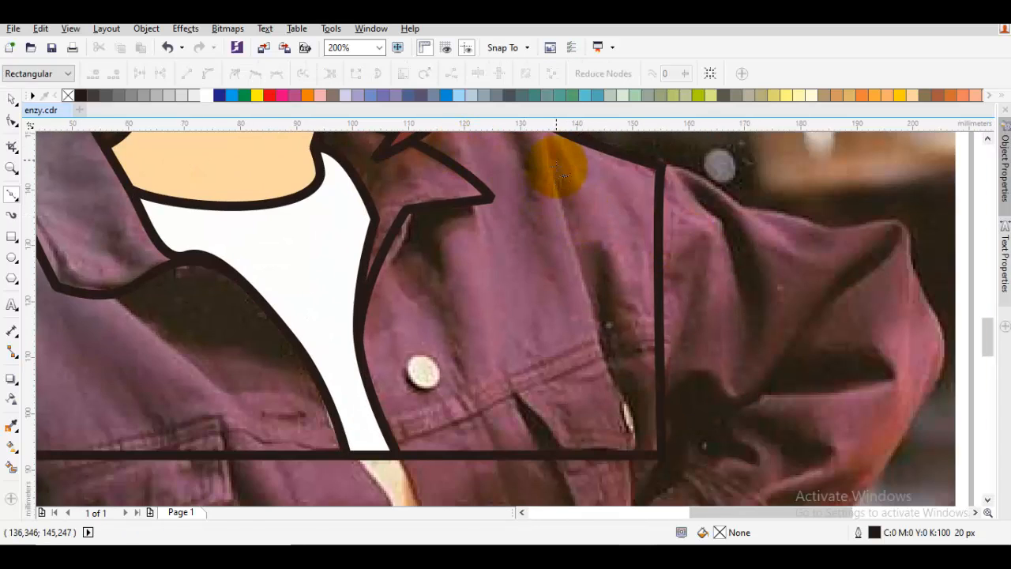
drag(556, 161, 582, 266)
drag(644, 408, 650, 316)
click(606, 352)
key(space)
key(Escape)
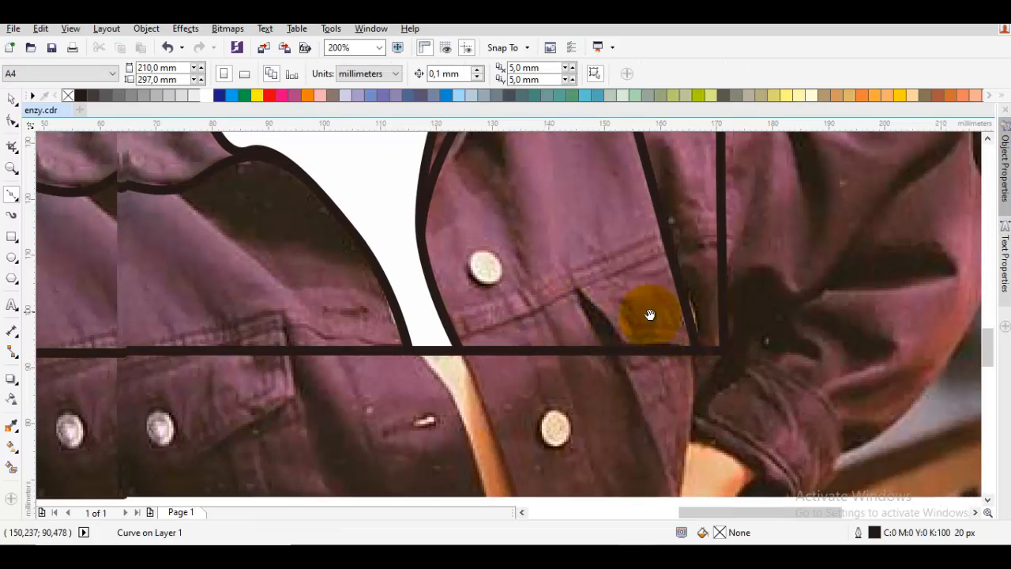
Draw a short fold line at the right chest pocket from the yoke seam down to the lower outline.
key(space)
drag(577, 294, 607, 332)
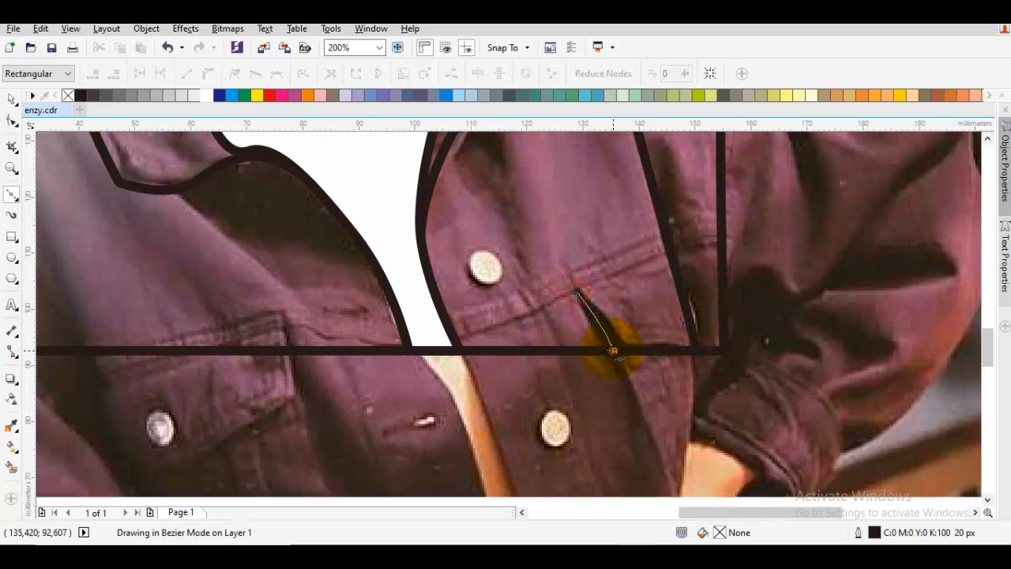
key(space)
key(Escape)
Draw a curved fold line on the left front from above the chest pocket up to the collar's lower edge.
drag(339, 338, 493, 335)
key(space)
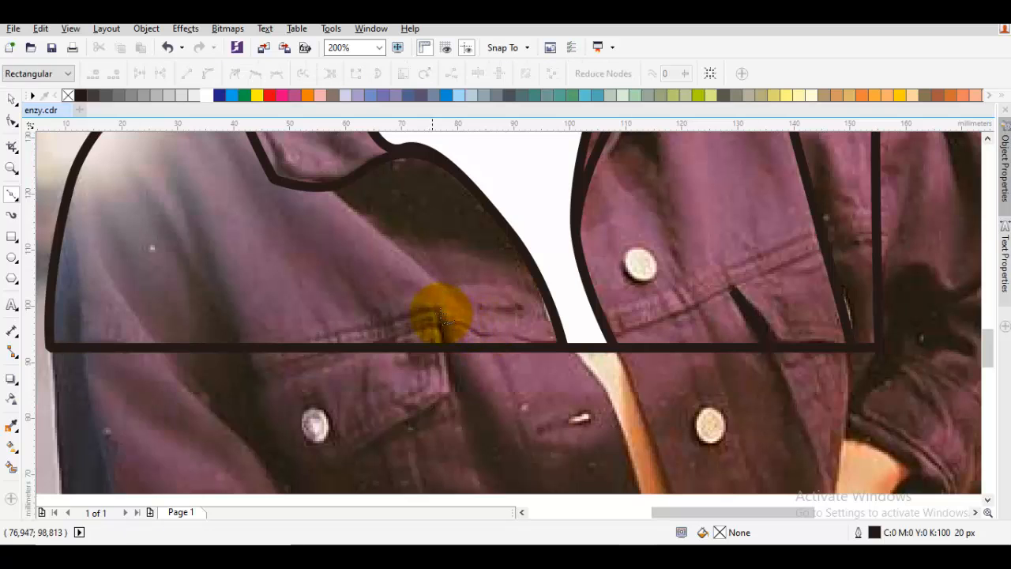
drag(399, 245, 440, 289)
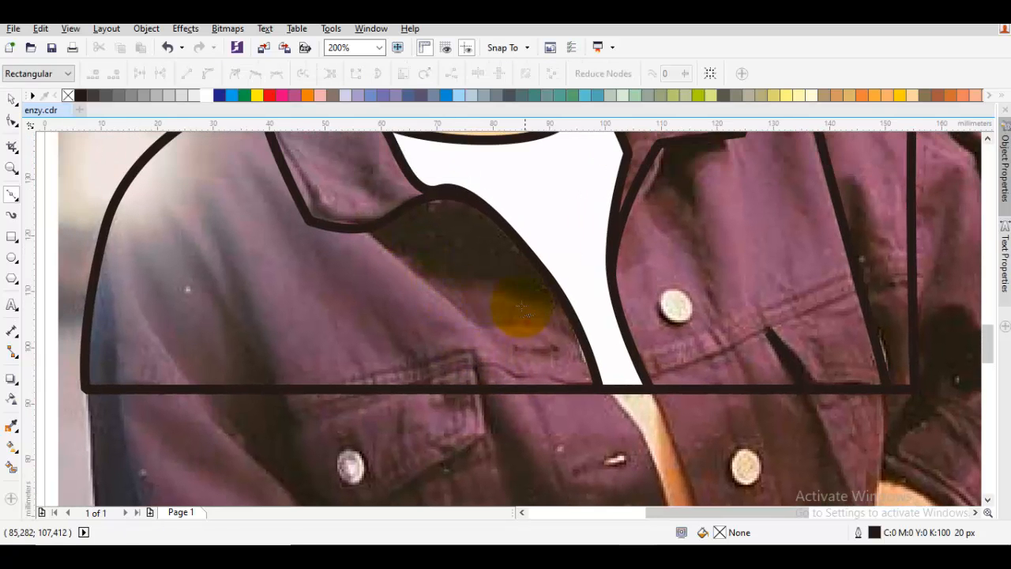
click(489, 330)
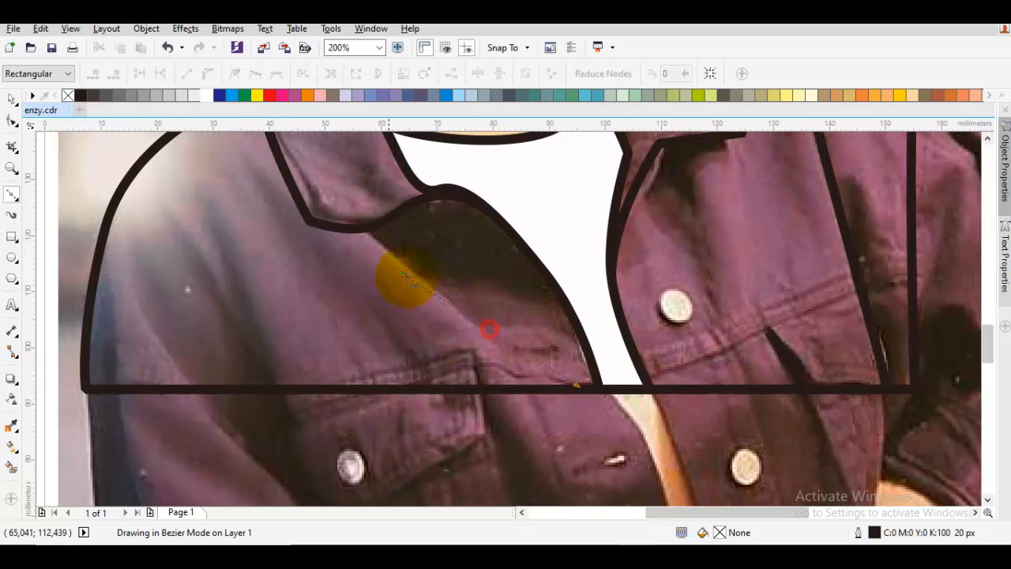
click(371, 223)
key(space)
key(Escape)
Draw two curved fold lines on the jacket's left sleeve, running from below the shoulder down to the lower outline.
drag(312, 266, 410, 262)
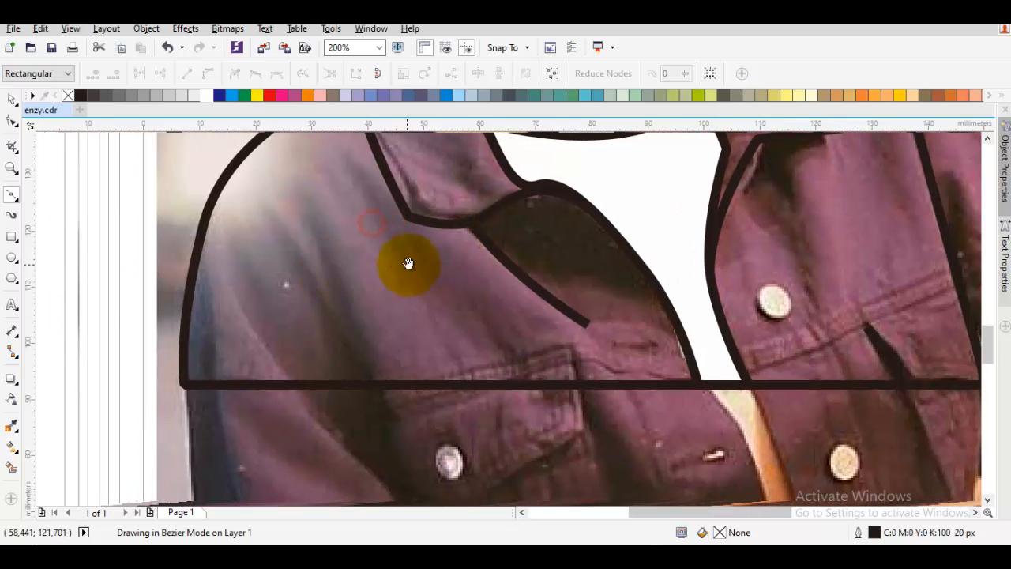
key(space)
drag(285, 212, 340, 288)
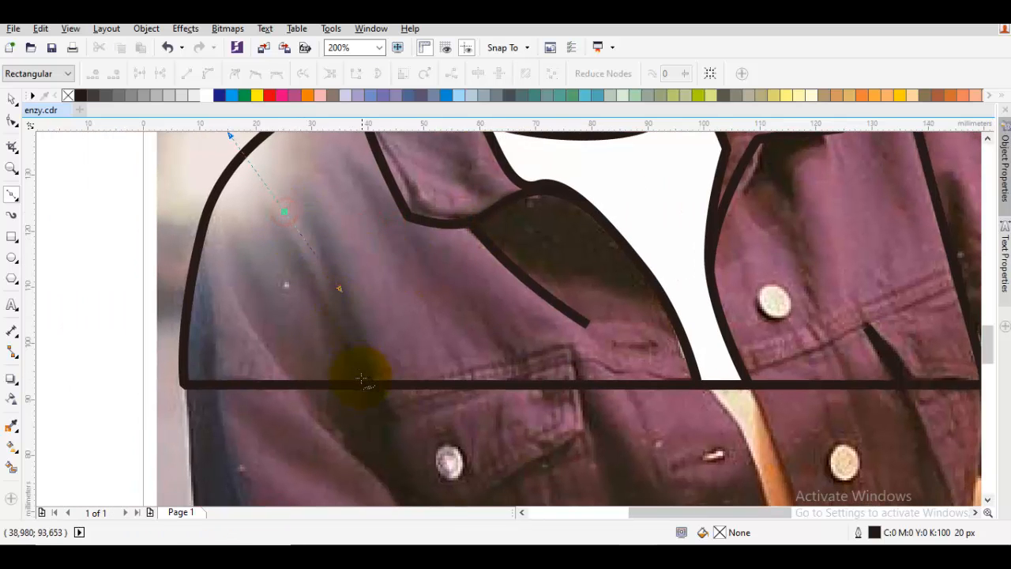
click(363, 383)
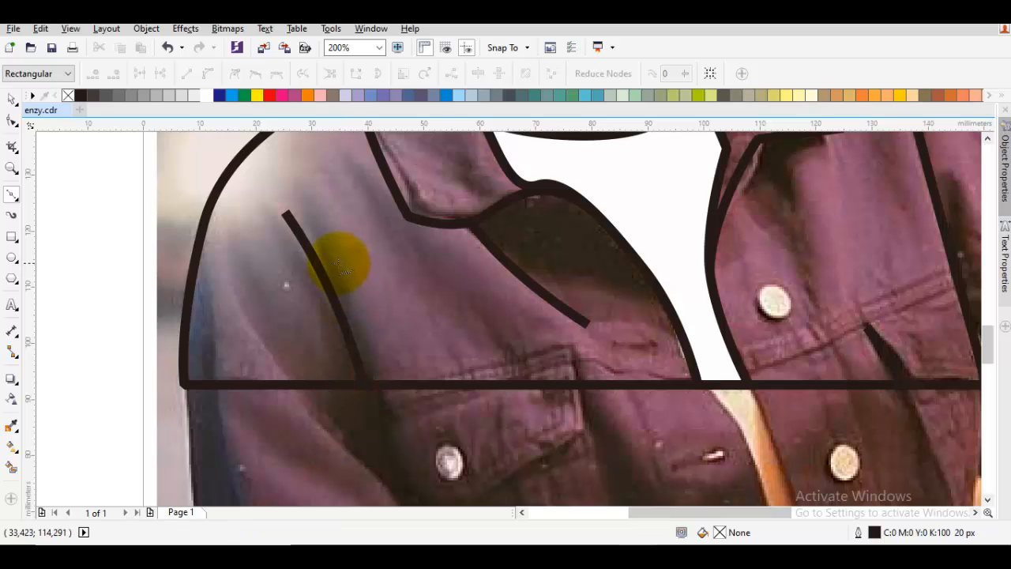
drag(281, 257, 318, 293)
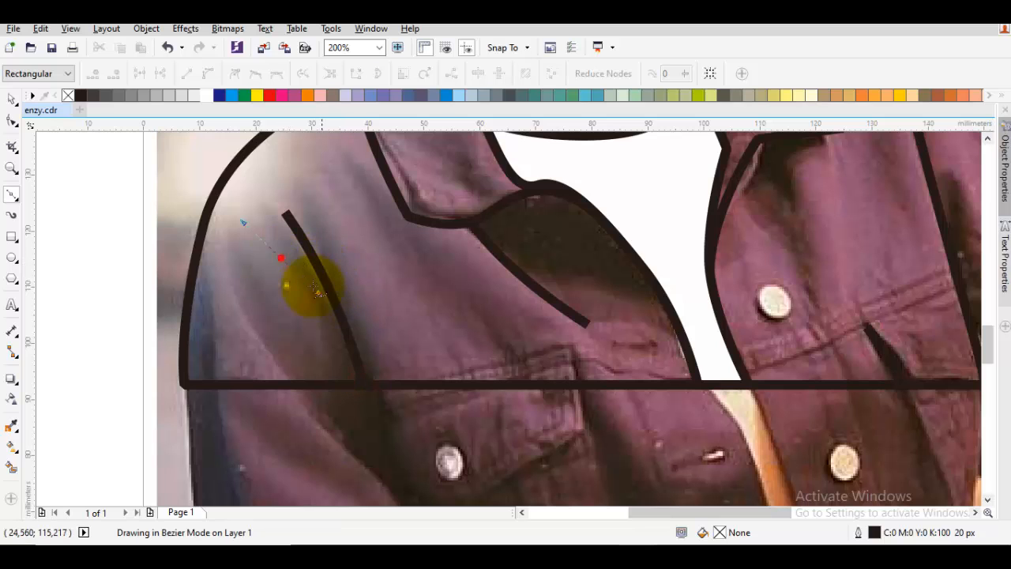
click(355, 384)
key(space)
Draw a fold line on the jacket's right side, between the front seam and the sleeve edge, down toward the lower outline.
drag(797, 369, 453, 295)
scroll(415, 287, down, 1)
scroll(575, 255, up, 1)
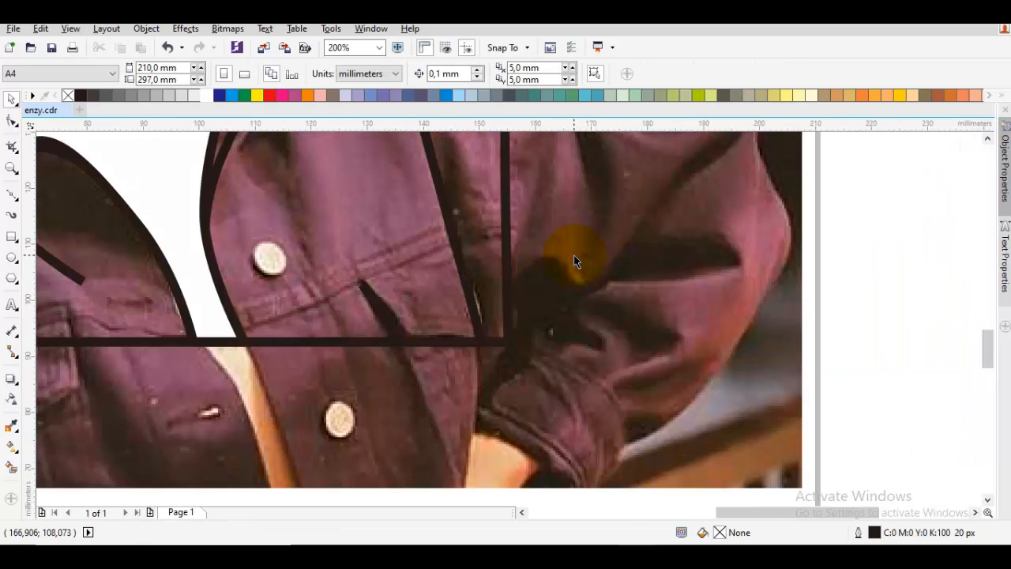
drag(573, 254, 624, 342)
key(space)
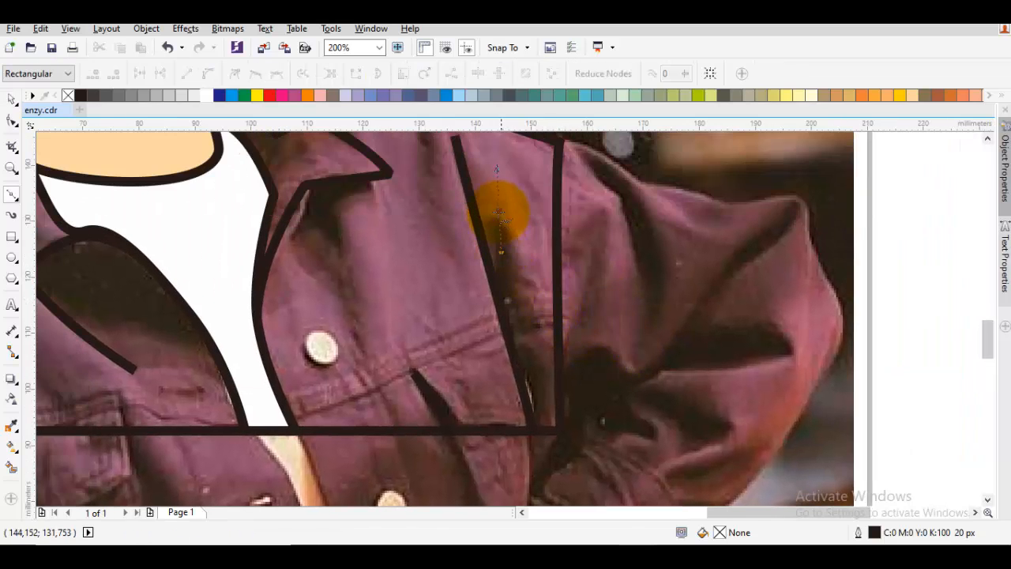
drag(499, 212, 512, 293)
click(527, 408)
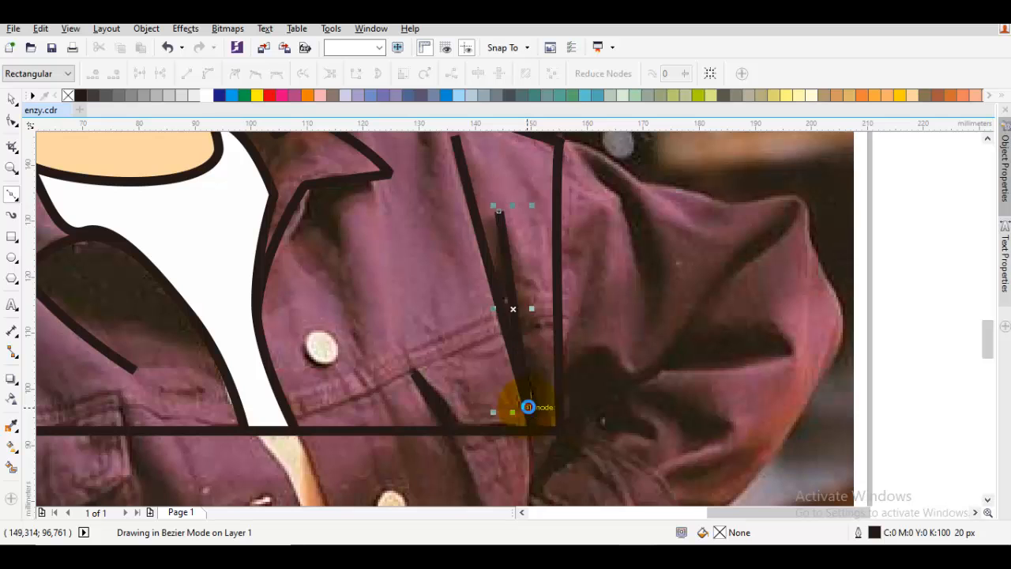
key(space)
Fill the jacket shape with a dark magenta shade of the palette's magenta.
drag(405, 364, 660, 283)
scroll(660, 282, down, 1)
scroll(660, 283, down, 2)
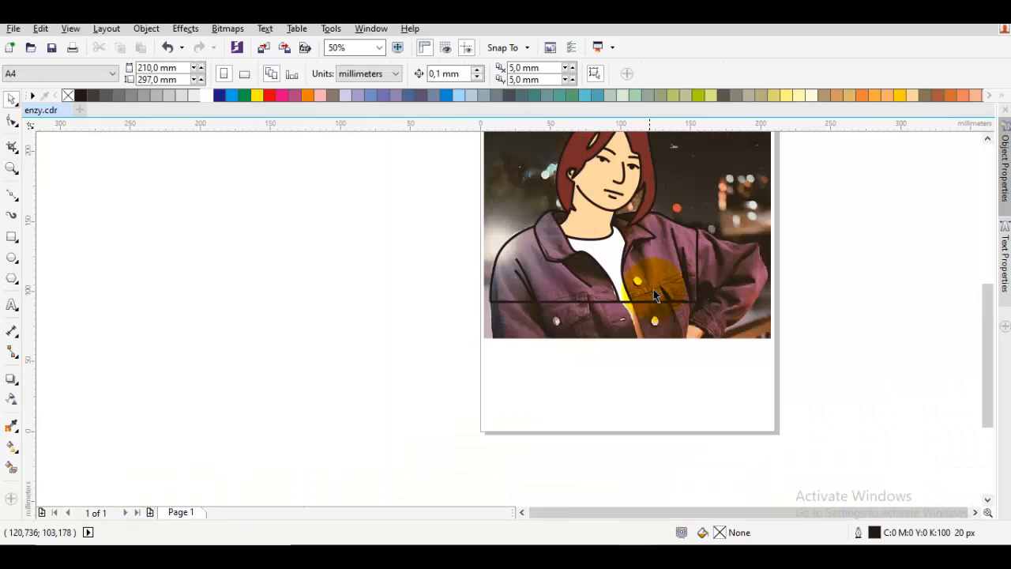
click(653, 289)
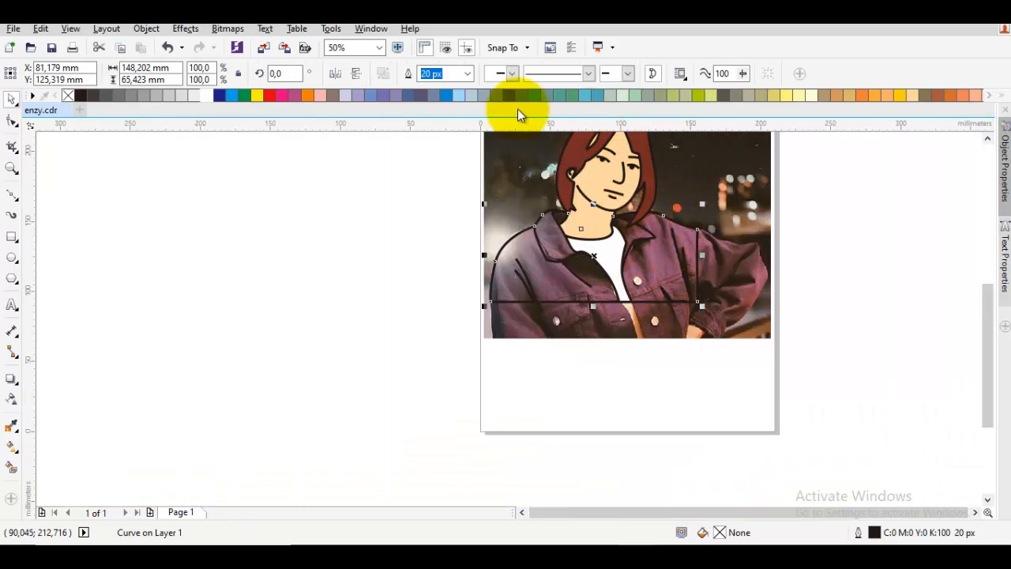
click(279, 96)
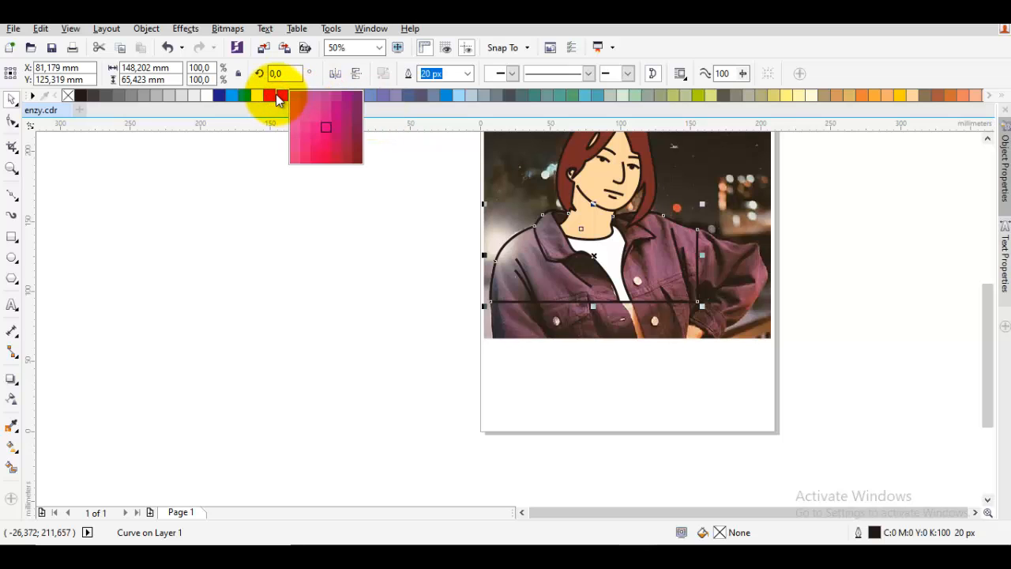
click(342, 141)
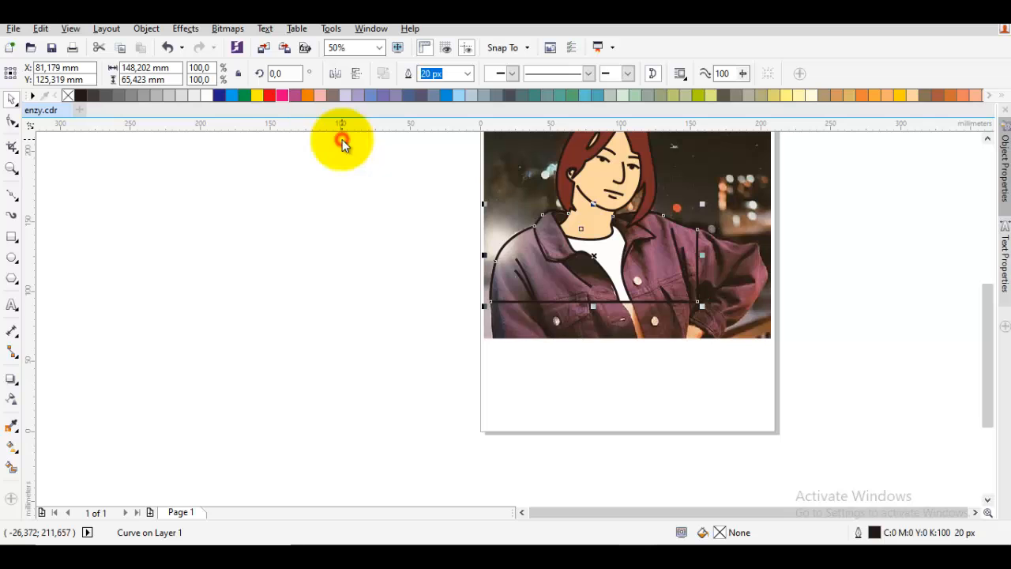
click(382, 218)
Place a copy of all the traced portrait objects on the empty area to the right of the page.
drag(722, 240, 732, 319)
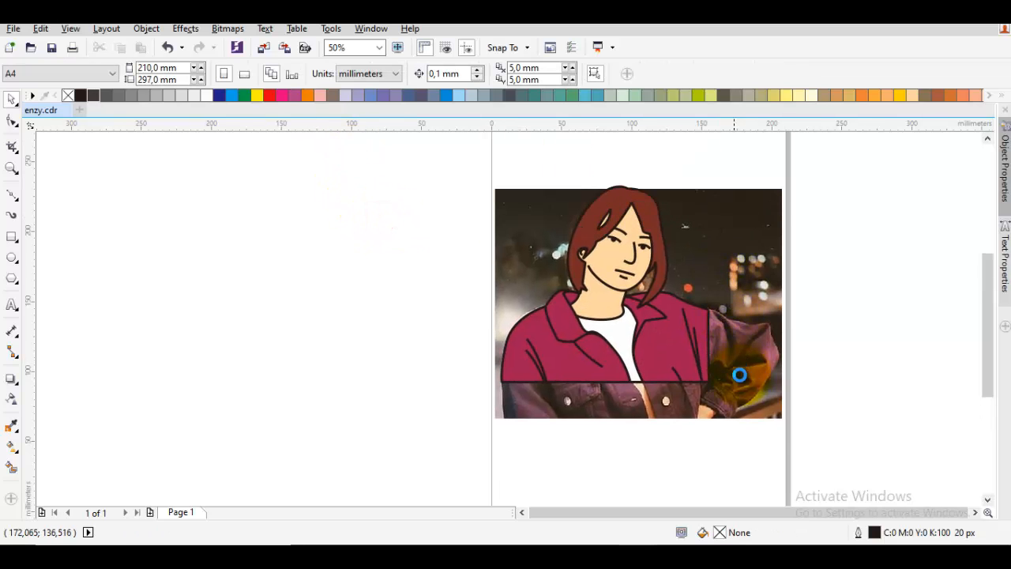
drag(728, 433, 421, 133)
drag(755, 318, 539, 290)
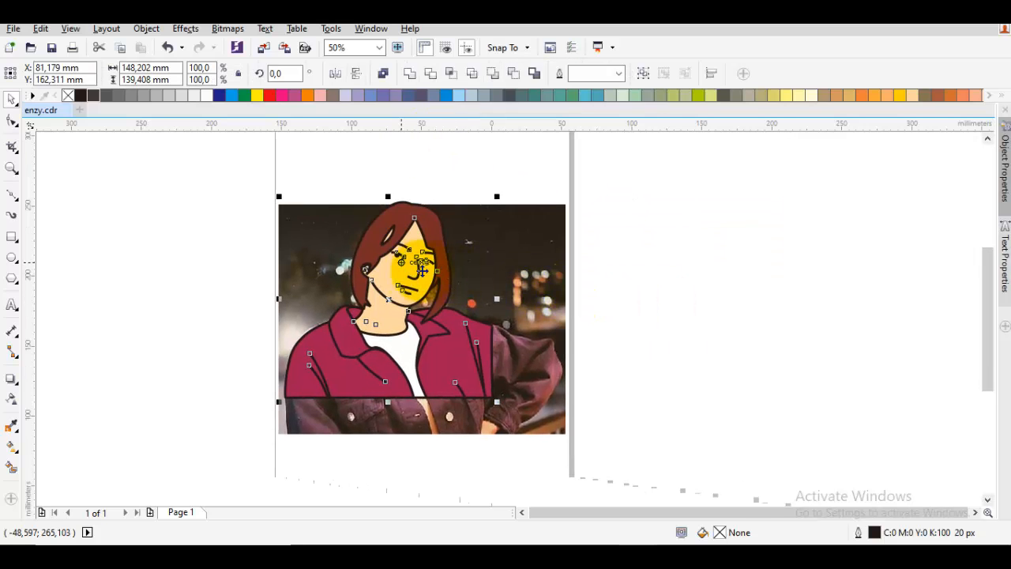
drag(397, 266, 776, 271)
scroll(776, 273, right, 2)
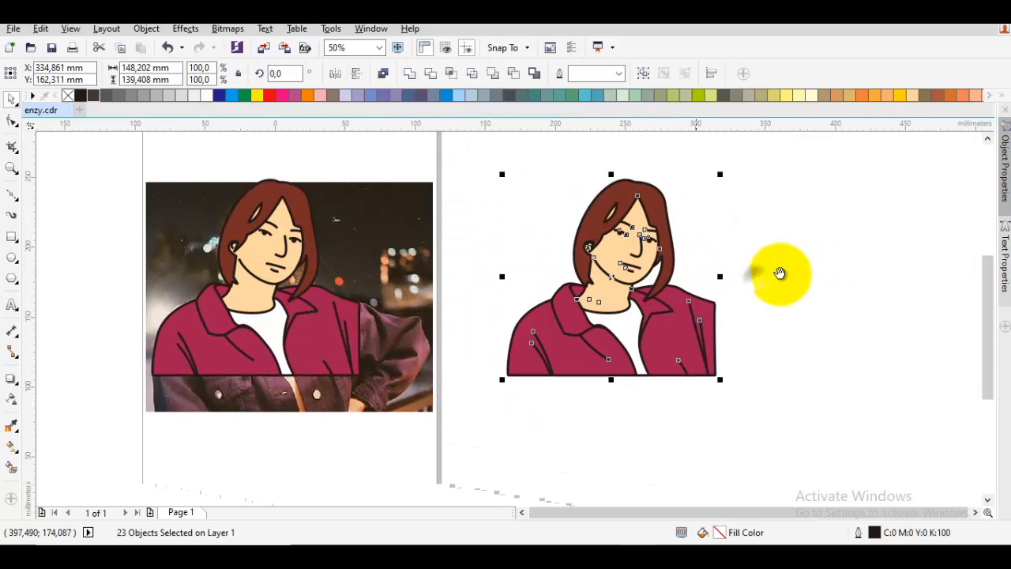
click(789, 263)
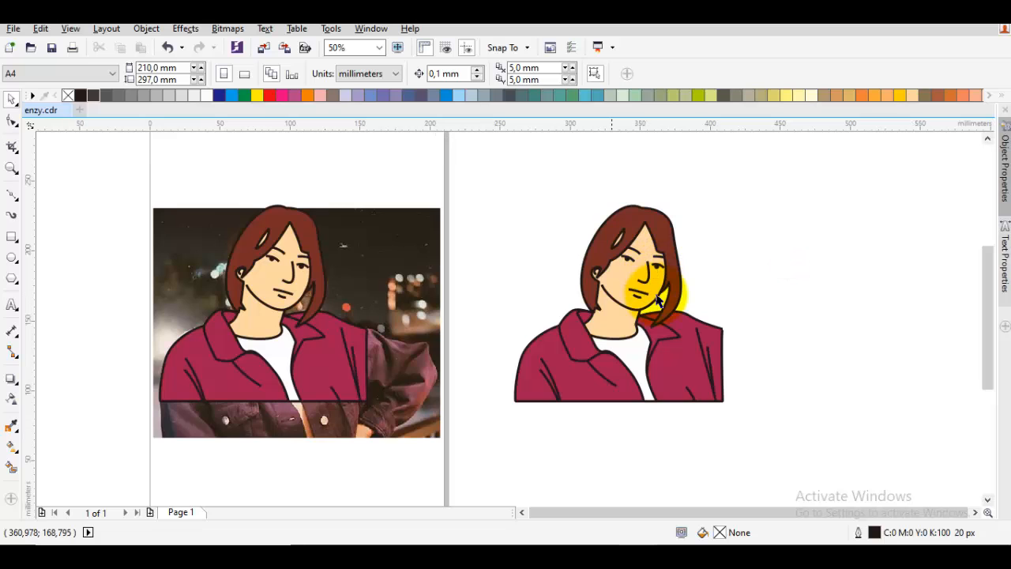
Draw a rectangle about 124 × 97 mm over the copied portrait, filled light blue (C:40 M:0 Y:0 K:0) with no outline.
click(11, 236)
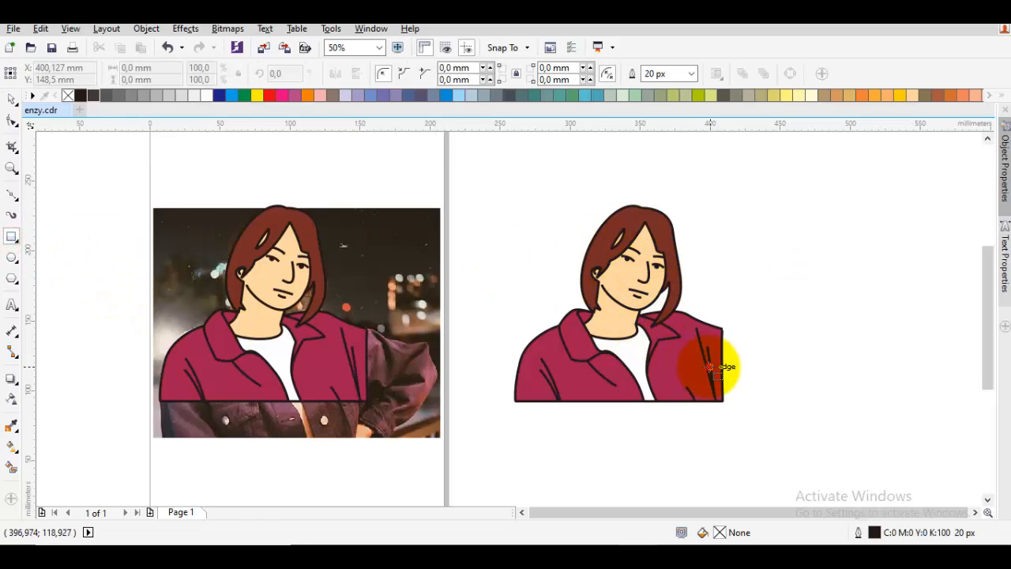
mouse_move(710, 367)
mouse_down()
mouse_move(643, 339)
mouse_move(542, 255)
mouse_move(537, 231)
mouse_up()
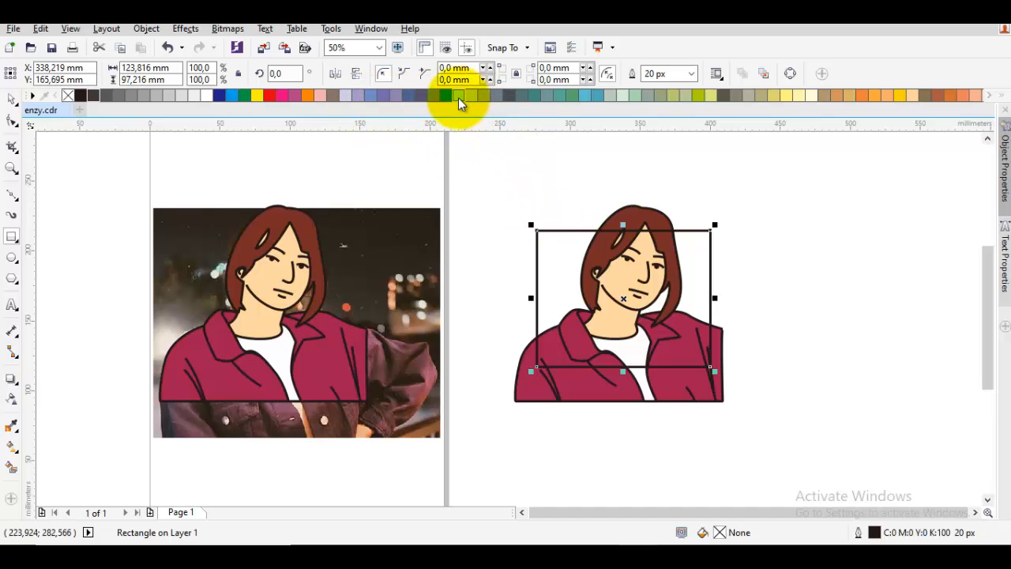
drag(458, 98, 553, 260)
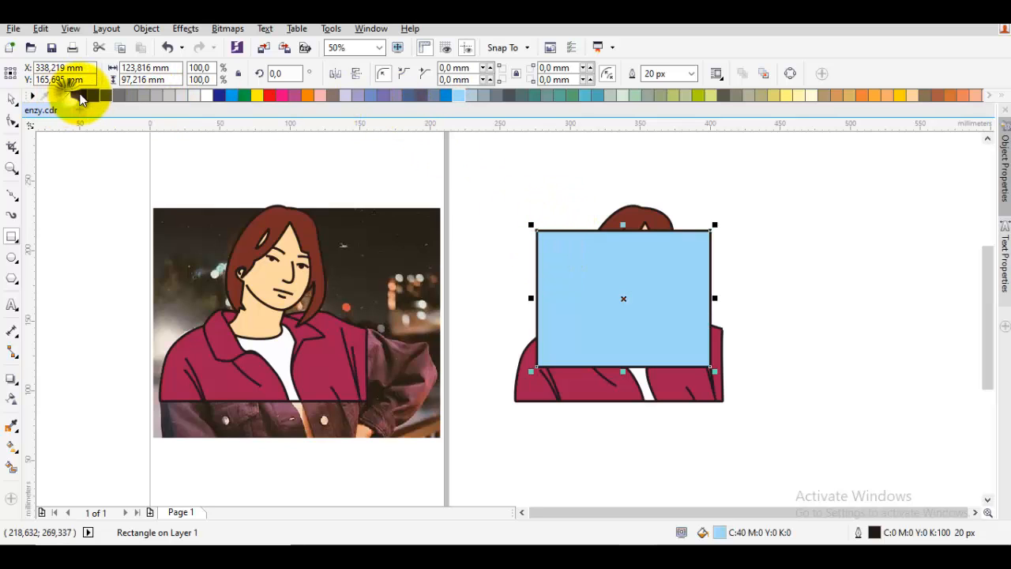
right_click(71, 96)
Send the light blue rectangle to the back of the layer, behind the copied portrait.
right_click(582, 260)
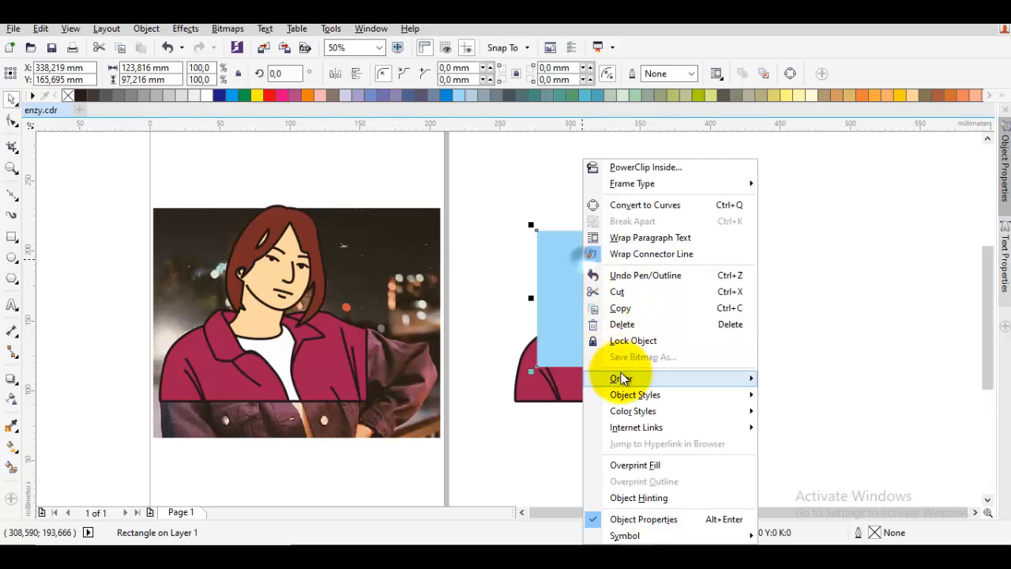
mouse_move(621, 379)
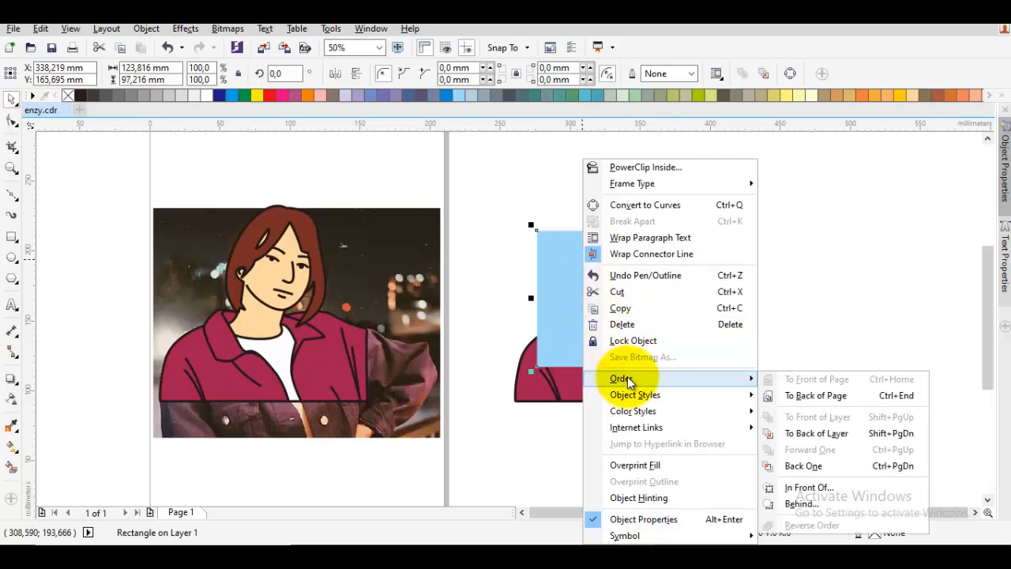
click(813, 442)
click(824, 361)
scroll(758, 294, left, 2)
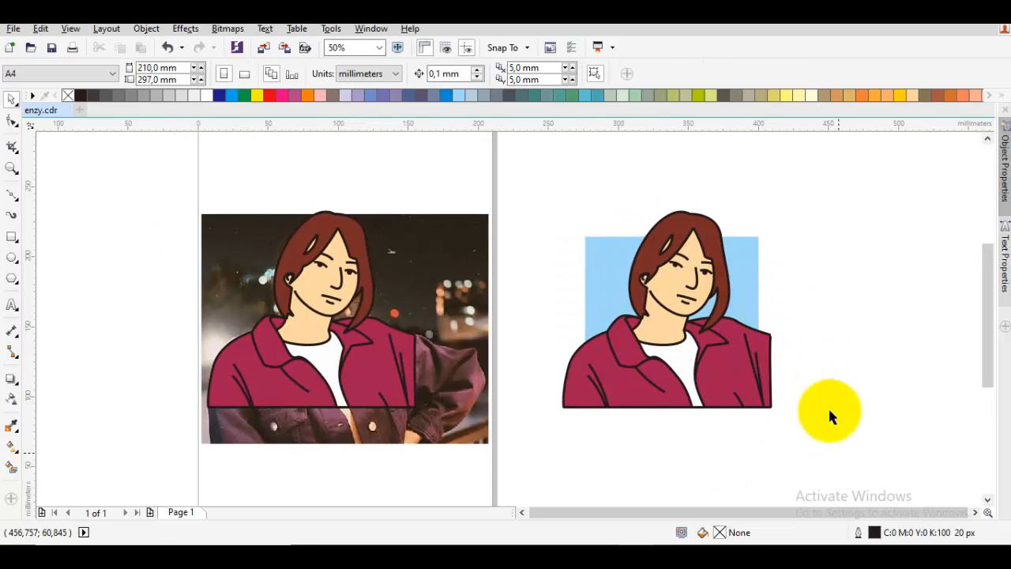
Group the copied portrait with its blue background rectangle and move the group slightly farther right from the page.
drag(833, 447, 524, 165)
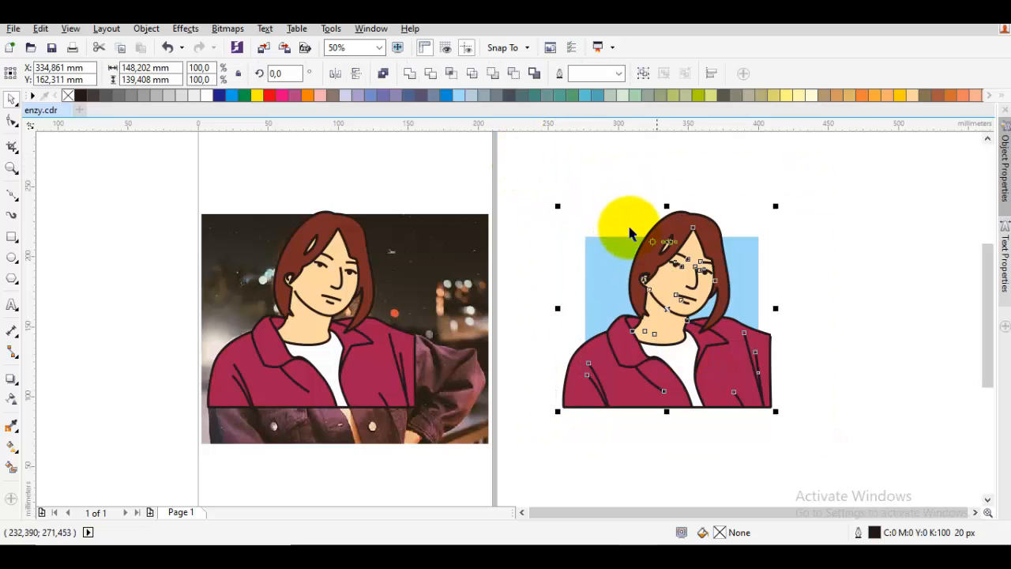
right_click(676, 215)
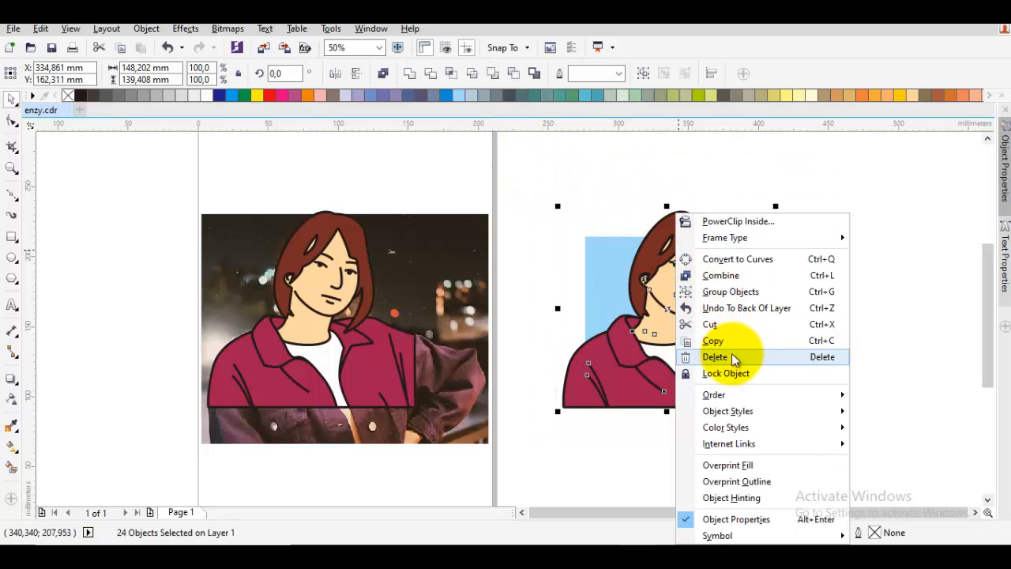
click(717, 291)
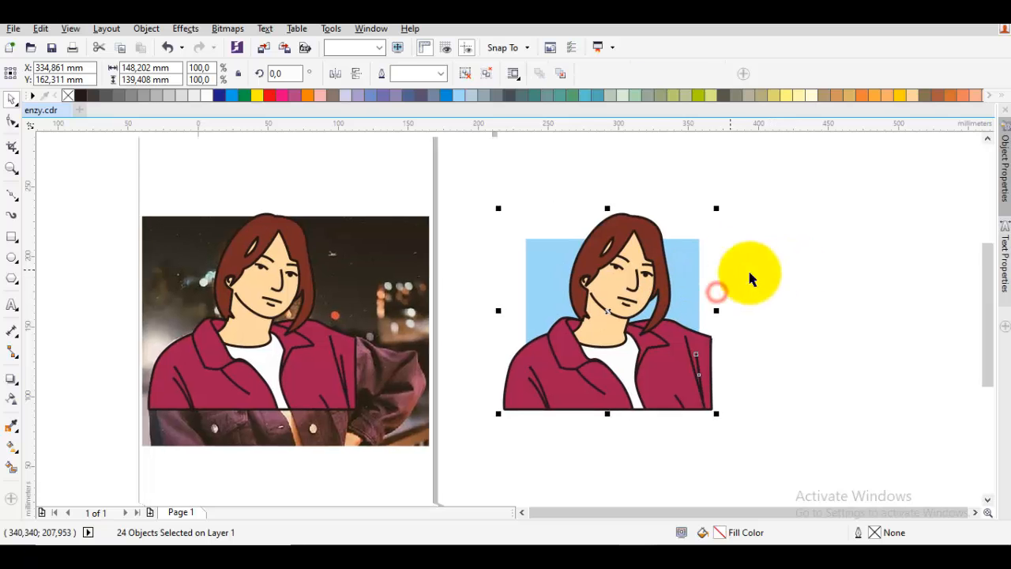
drag(654, 289, 715, 288)
click(826, 284)
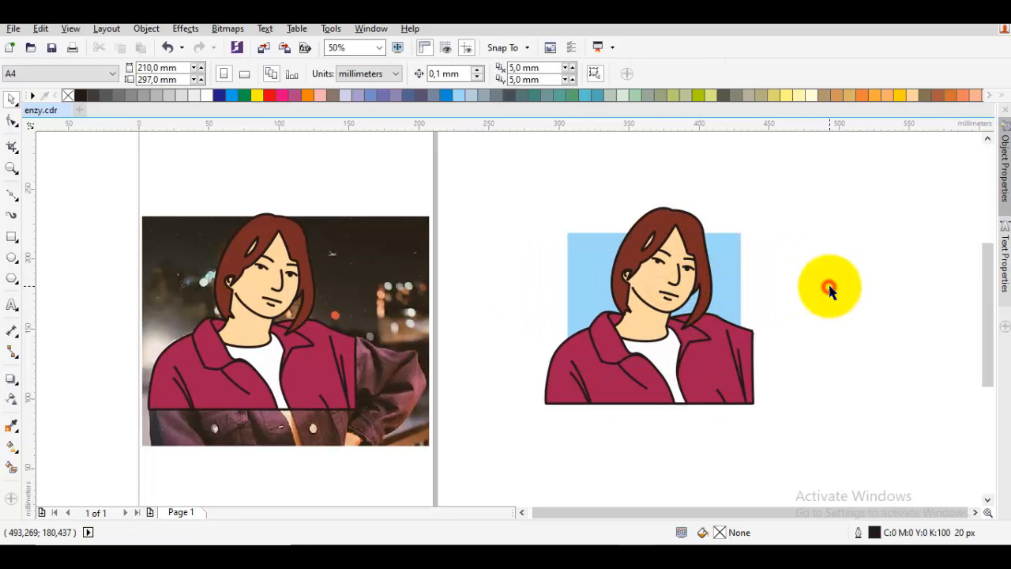
click(11, 239)
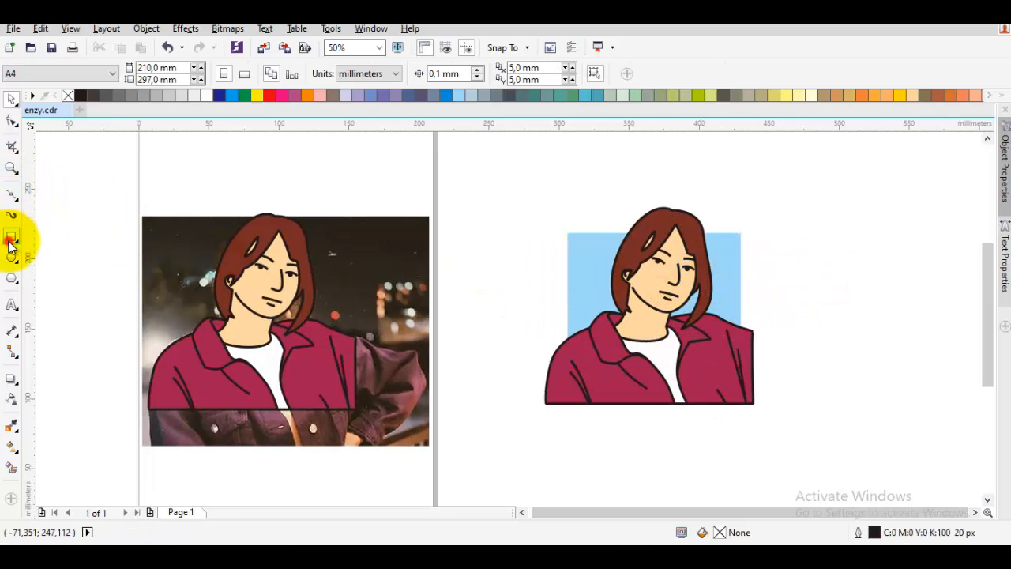
drag(675, 232, 660, 229)
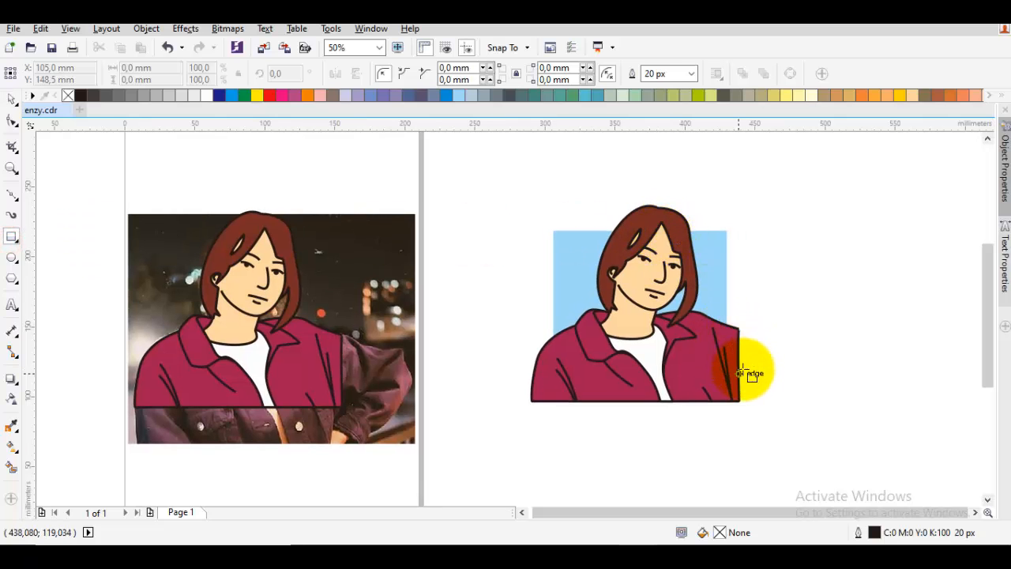
drag(723, 318, 634, 291)
key(space)
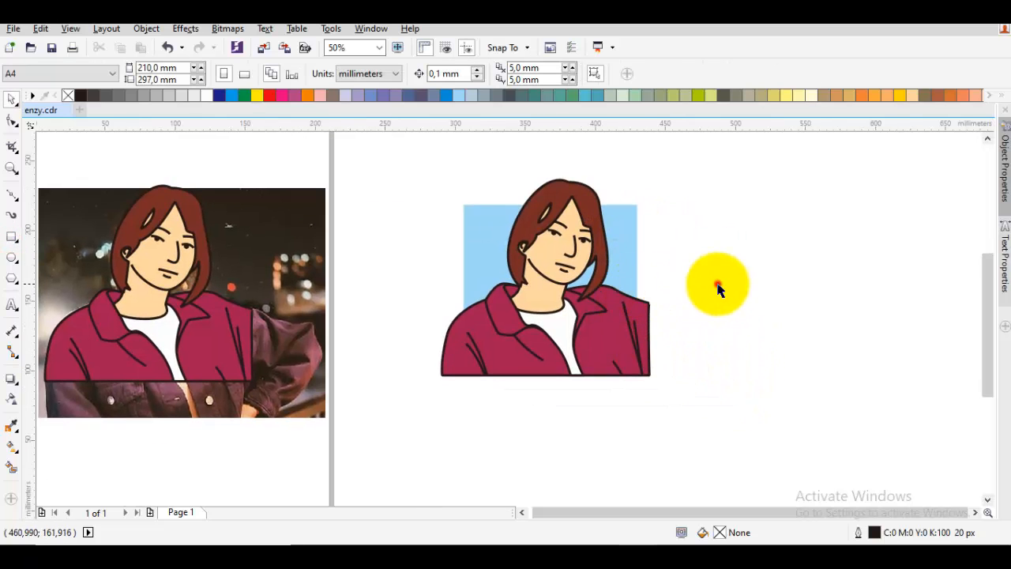
click(717, 284)
scroll(589, 272, up, 1)
scroll(589, 289, down, 1)
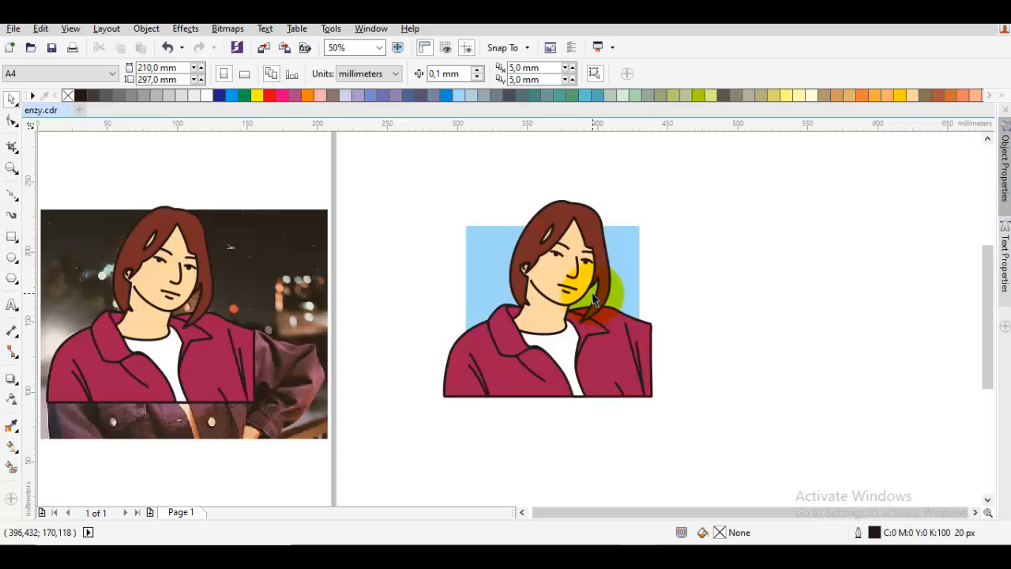
click(772, 375)
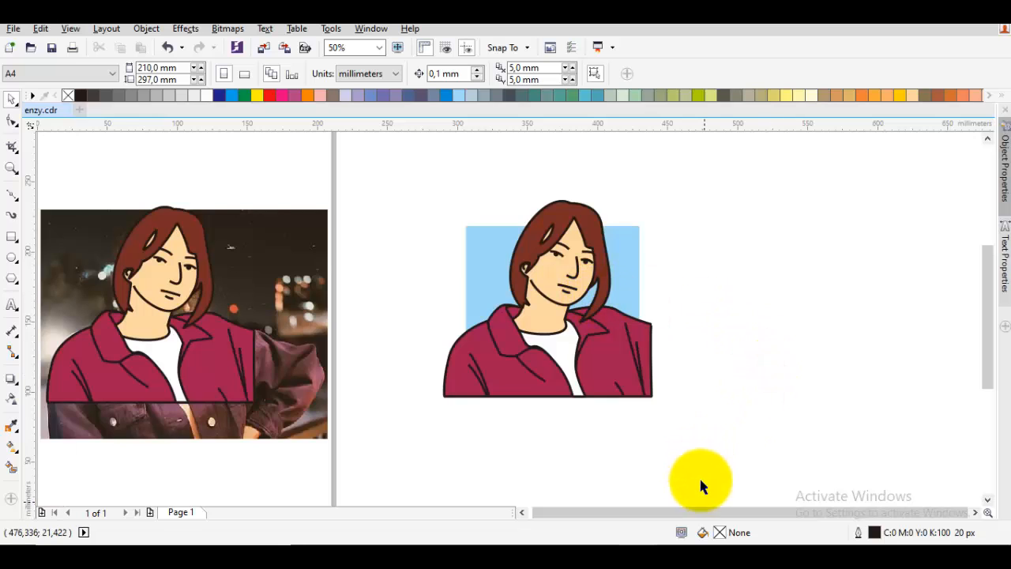